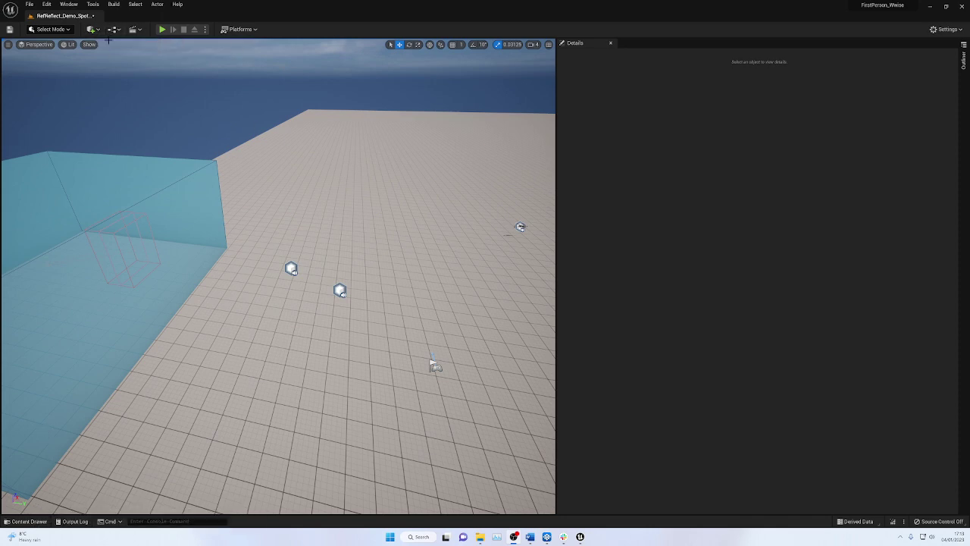
- Add a basic Cube shape to the level
click(208, 167)
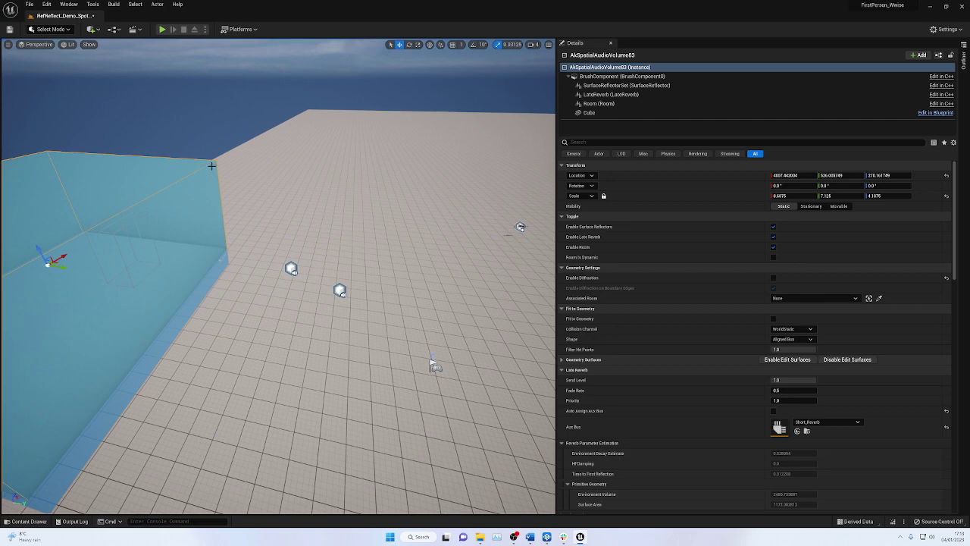
click(116, 234)
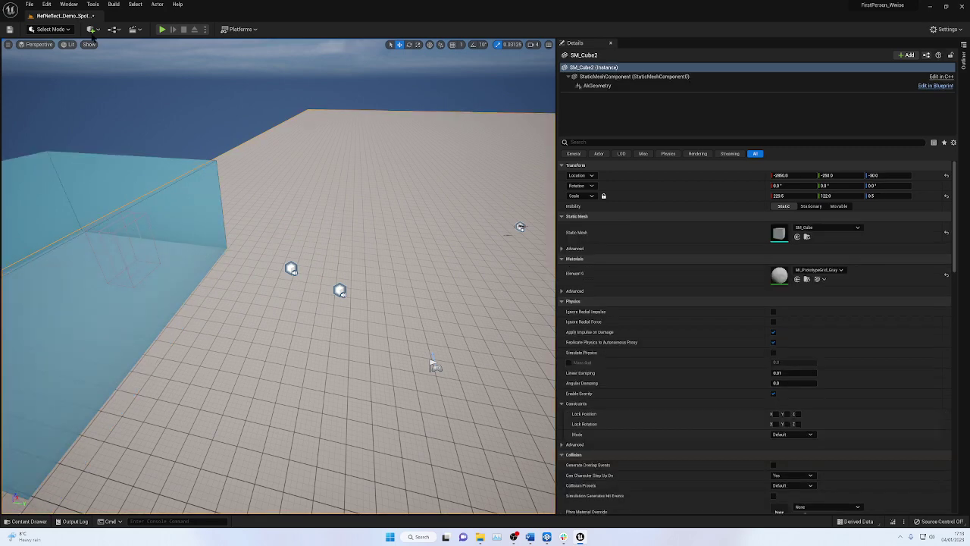
click(92, 31)
mouse_move(120, 109)
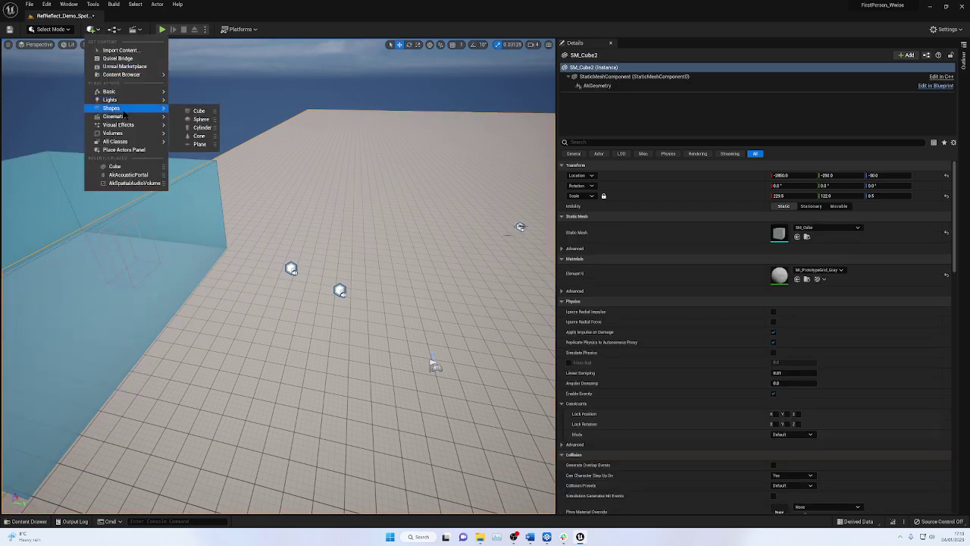
click(197, 110)
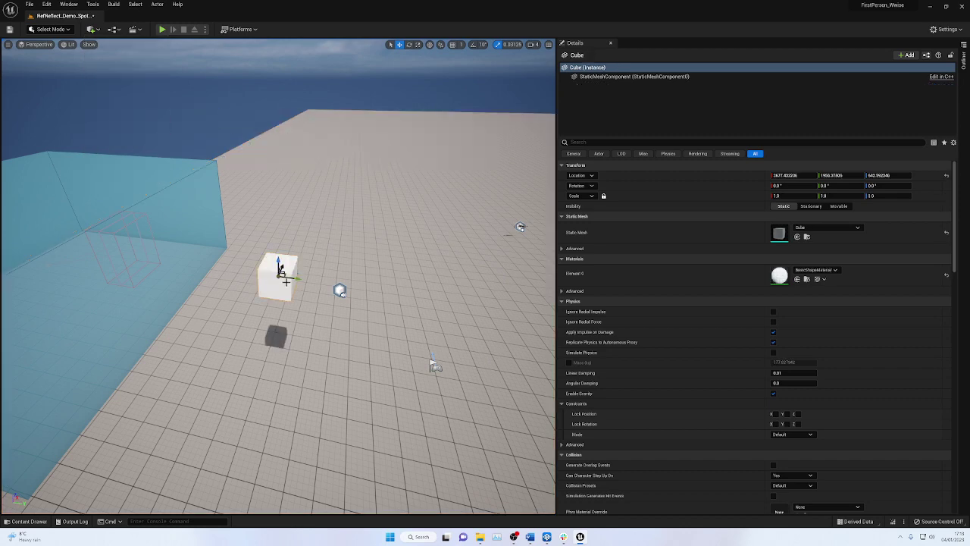
- Move the cube between the dog bark emitter and the player start, and scale it into a wall of about 10.47 × 1 × 7.25
drag(291, 276, 362, 300)
key(space)
key(space)
key(space)
key(space)
key(r)
key(w)
key(e)
key(r)
click(364, 285)
- Play the level and walk around the new wall to check the sound behaviour without acoustic geometry
click(339, 289)
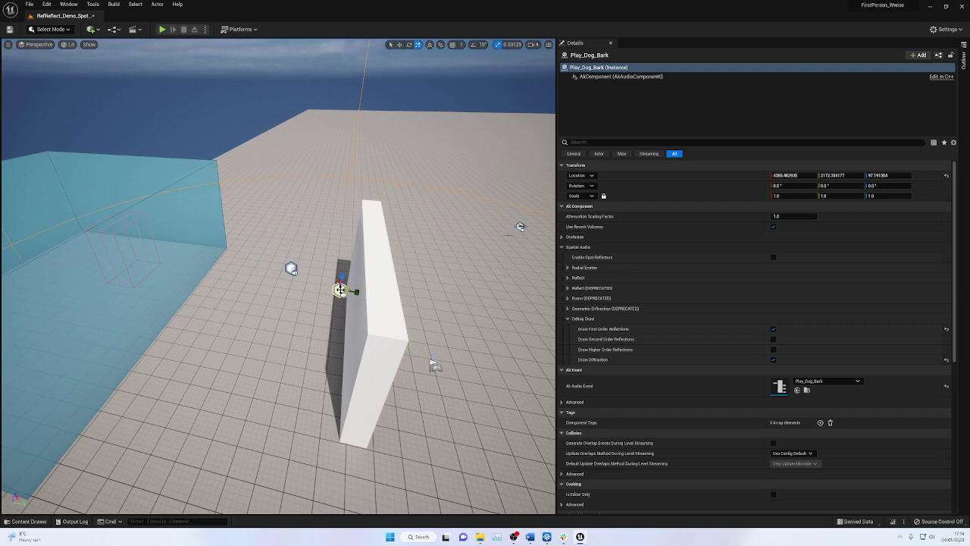
click(435, 365)
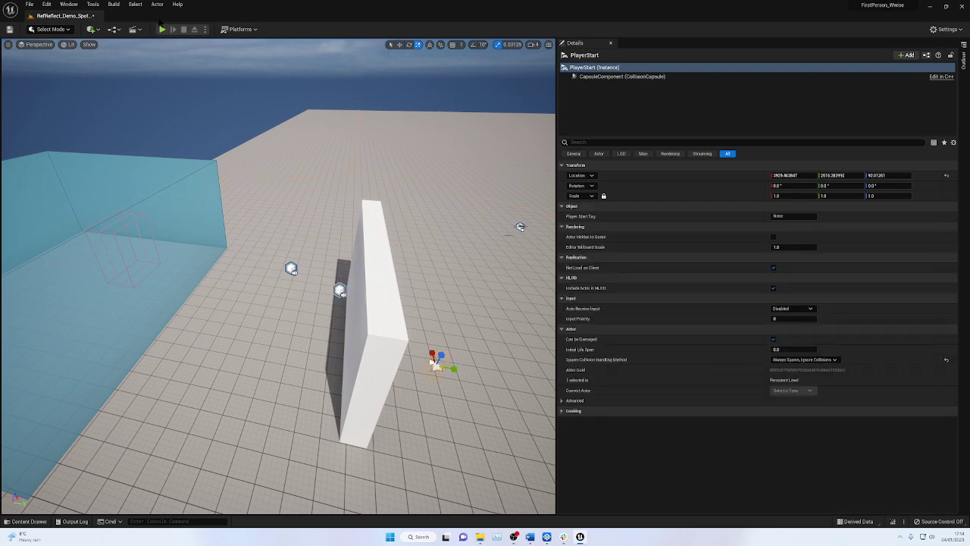
key(alt+p)
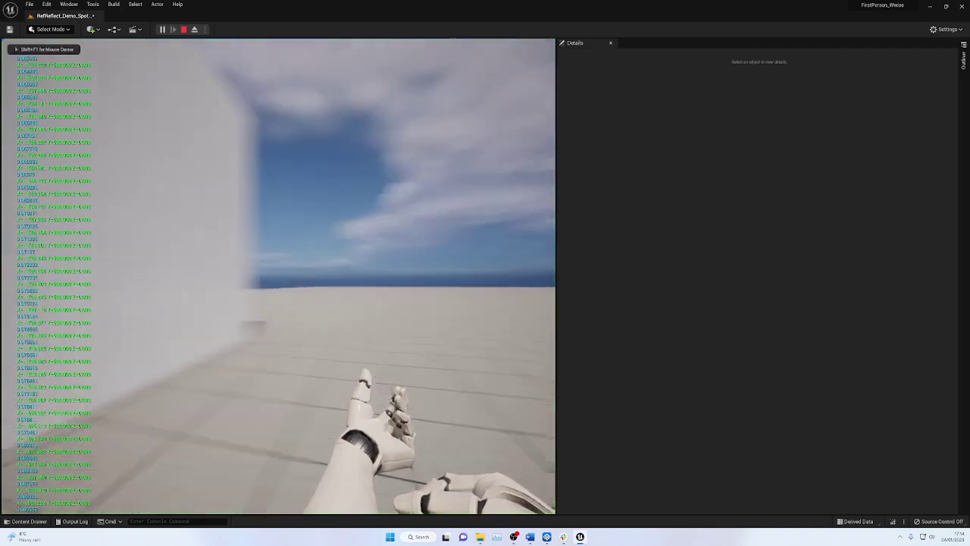
key(w)
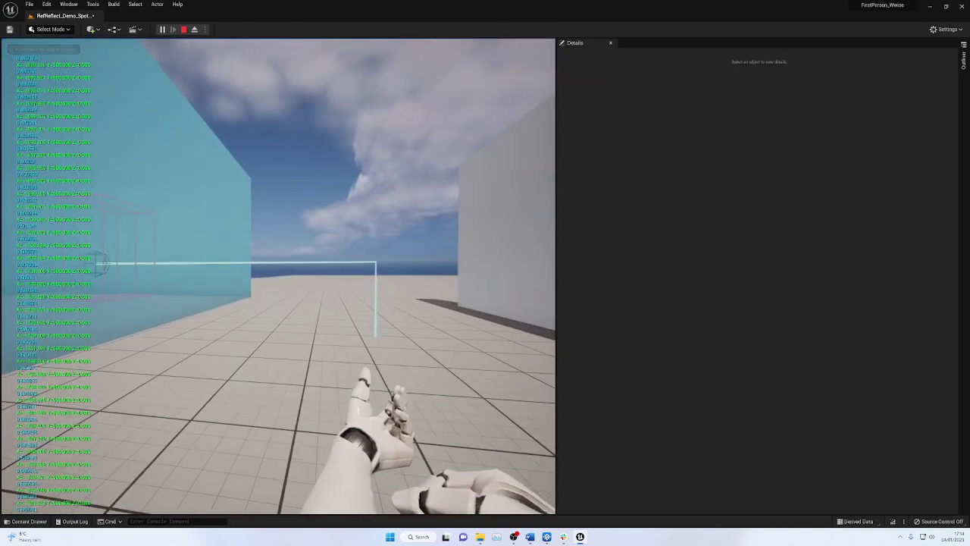
key(Escape)
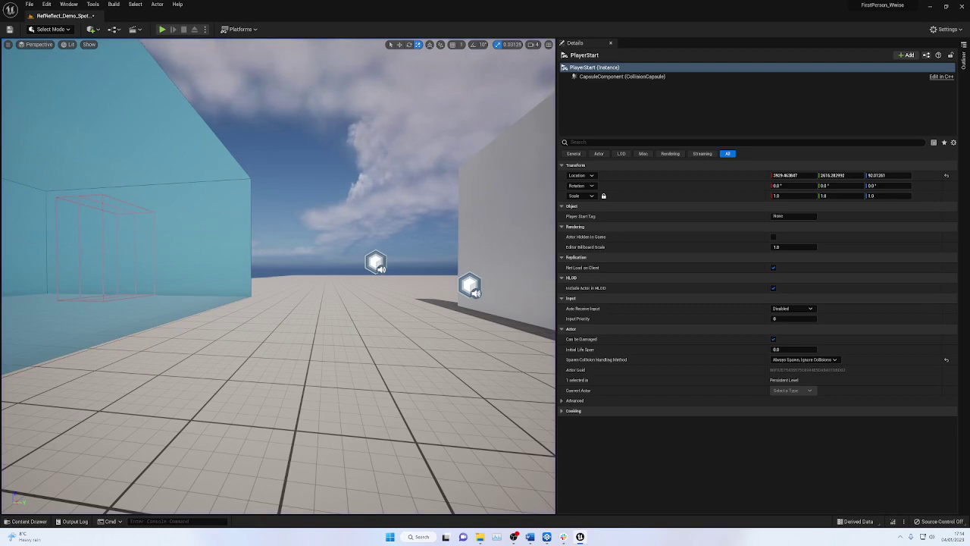
- Add an AkGeometry component to the wall cube
click(493, 192)
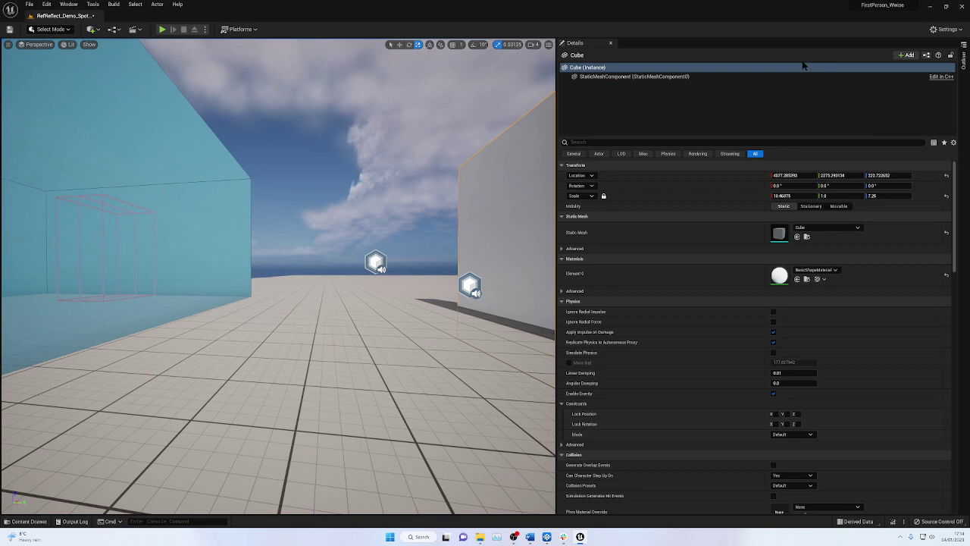
key(f)
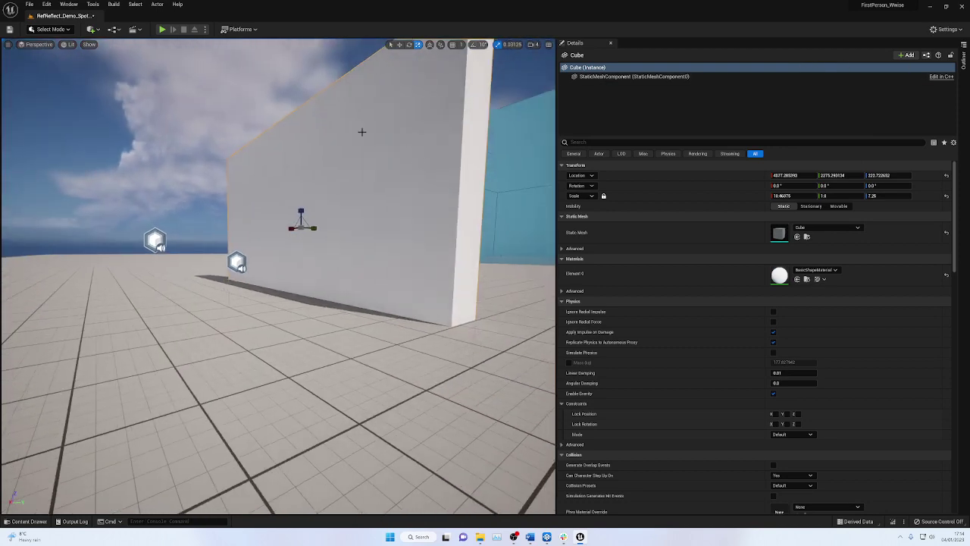
click(910, 55)
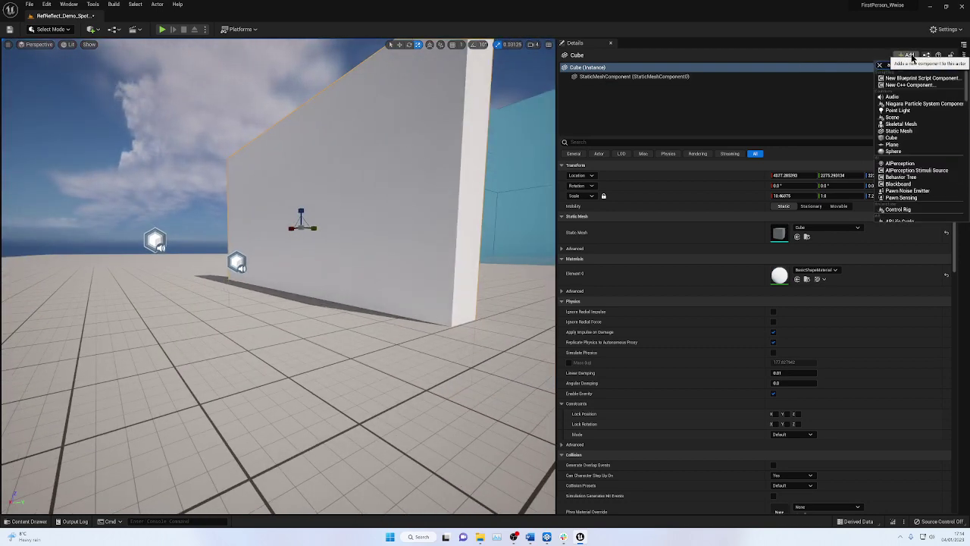
text(ak geom)
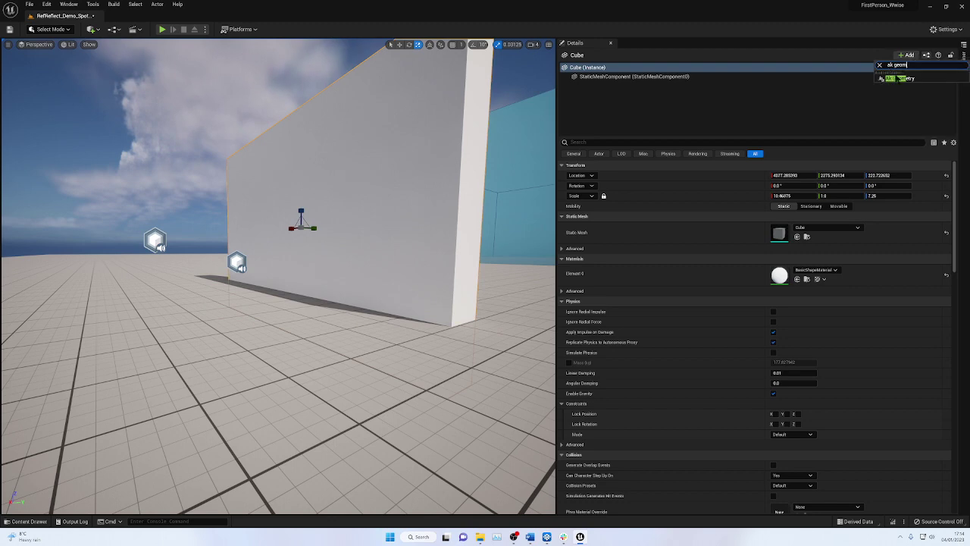
click(901, 78)
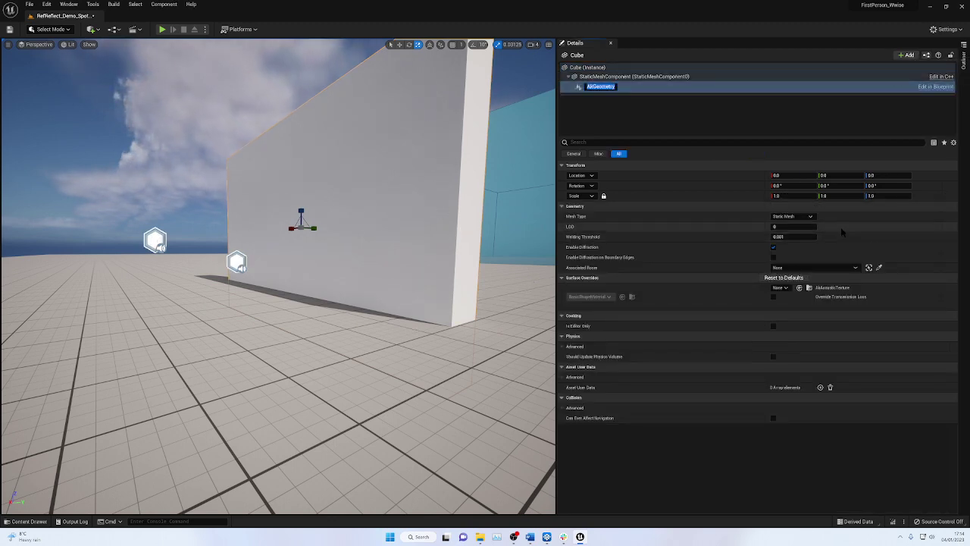
- Set the AkGeometry component's mesh type to Simple Collision and keep diffraction enabled
click(792, 217)
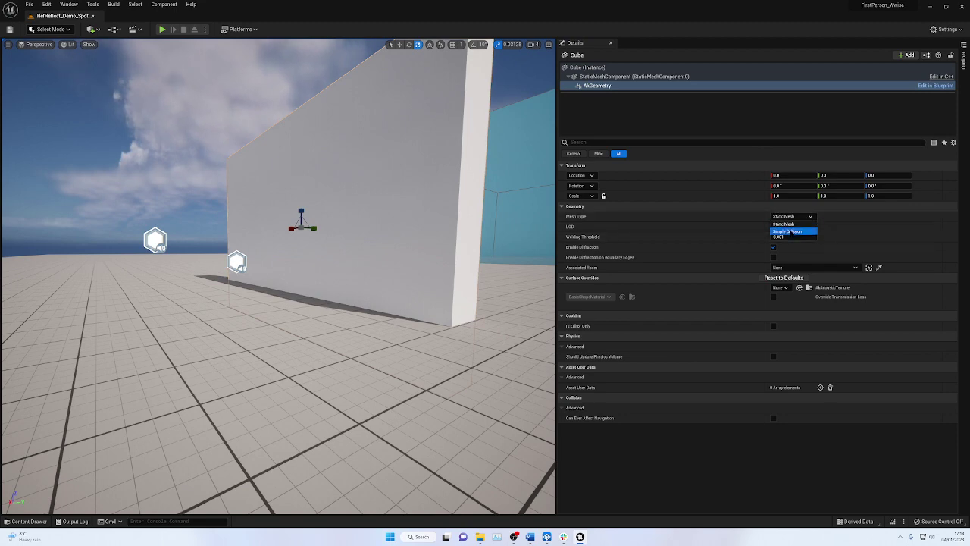
click(788, 231)
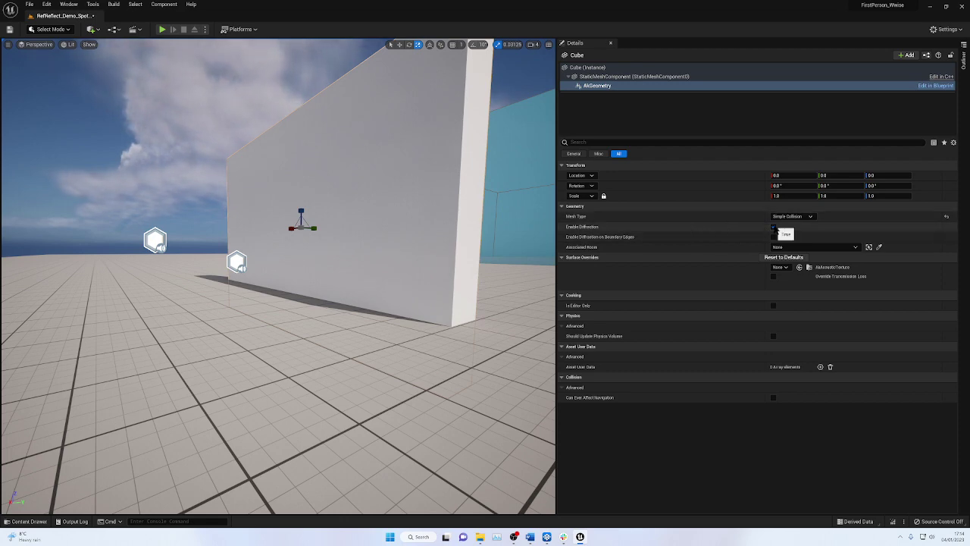
click(774, 228)
click(774, 227)
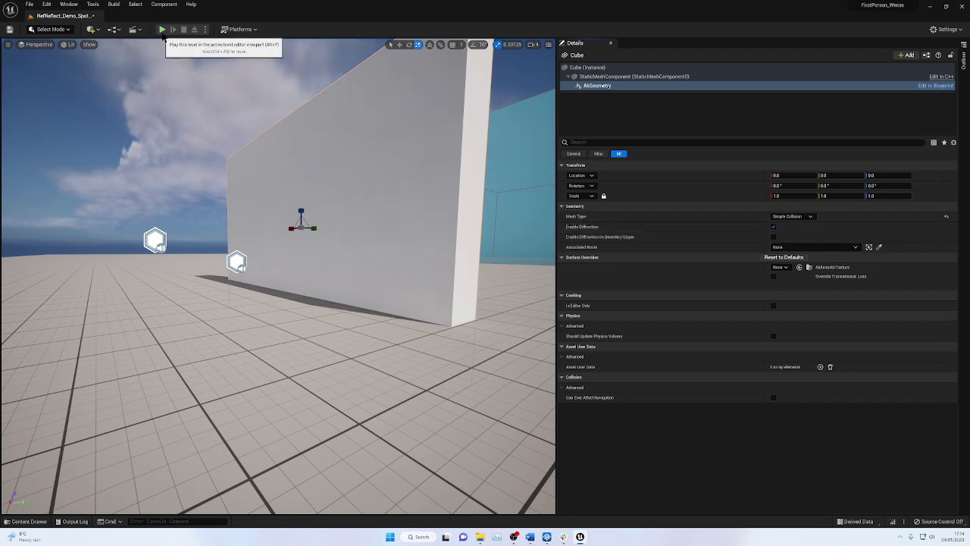
- Play the level to check how the dog bark diffracts around the wall
click(163, 31)
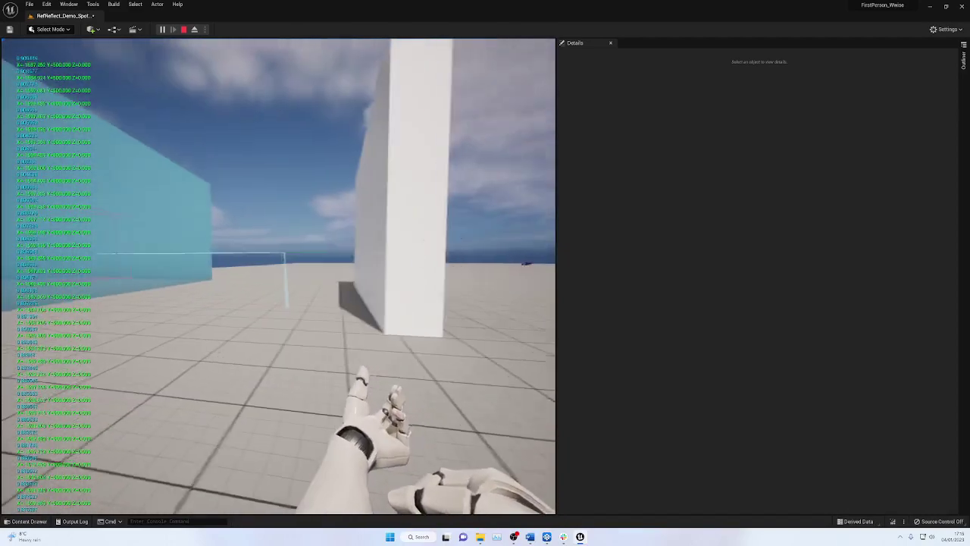
key(shift+F1)
key(Escape)
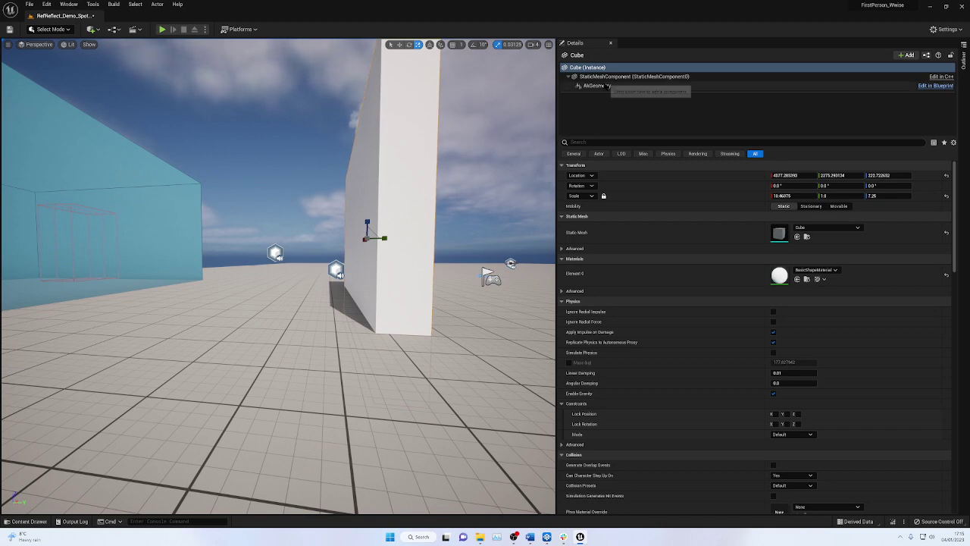
- Disable diffraction on the wall's AkGeometry component
click(599, 86)
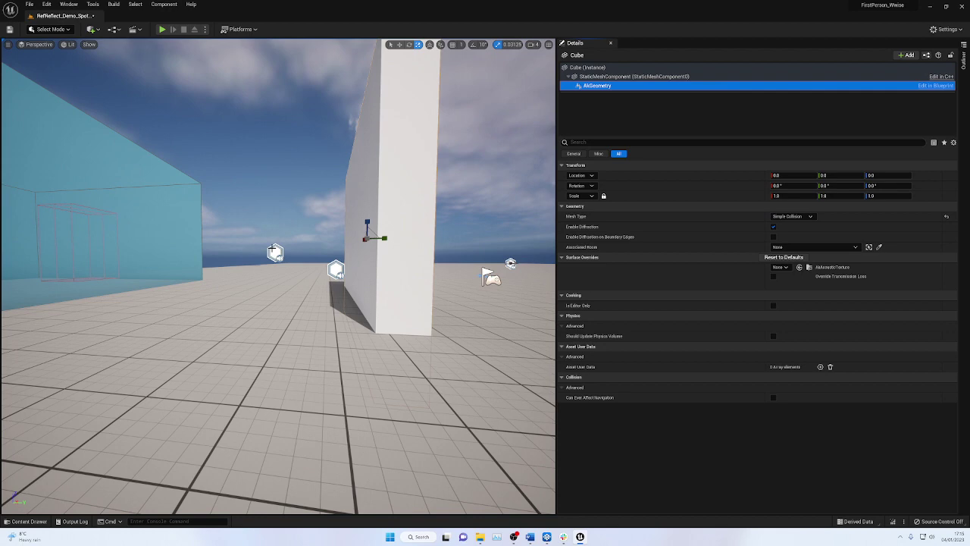
click(389, 207)
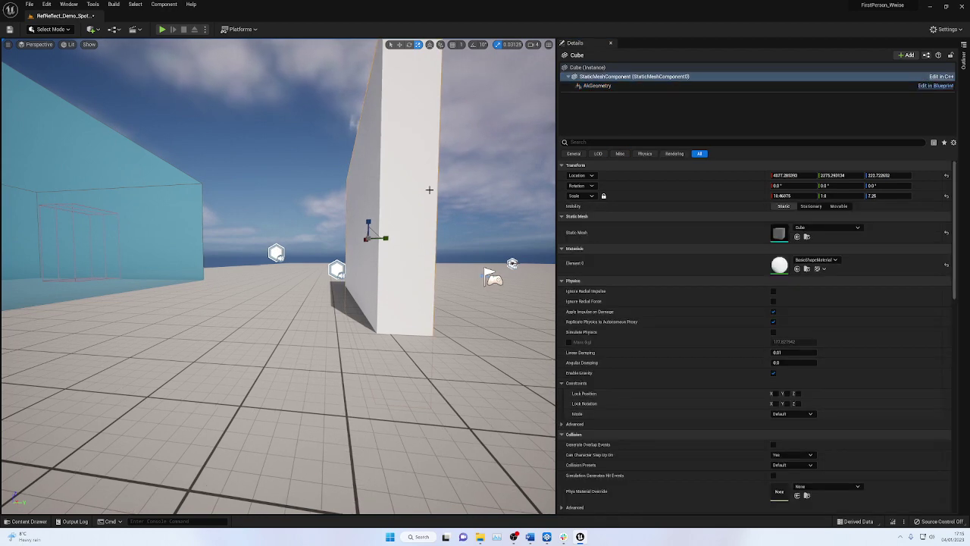
click(595, 85)
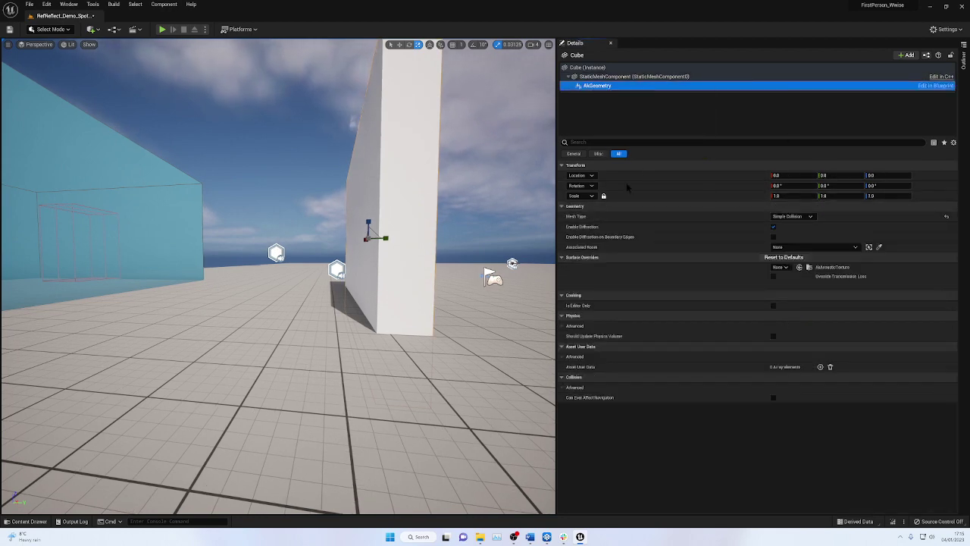
click(773, 226)
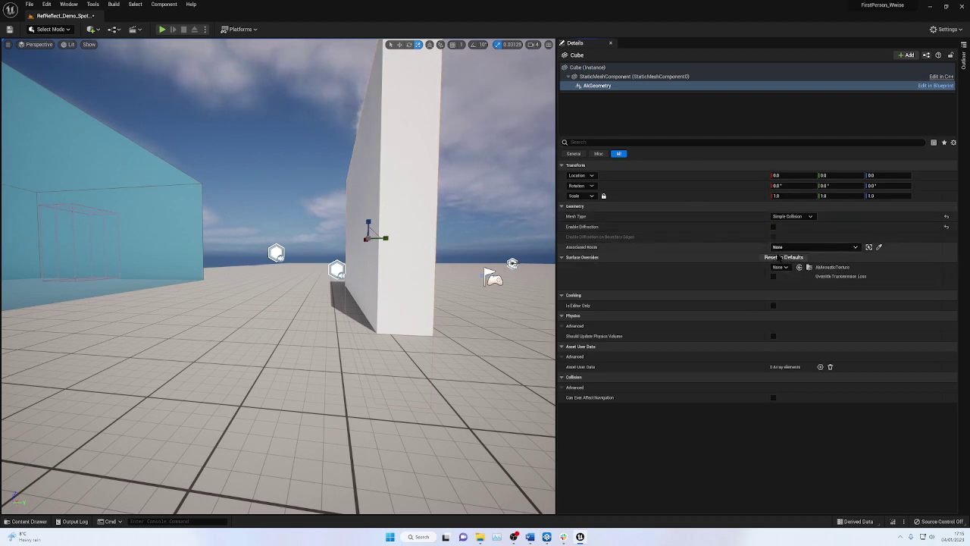
- Stretch the wall's AkGeometry component to about 13.03 in X, and enlarge the wall mesh to about 24.75 in X with a greater height
key(e)
right_drag(334, 188, 334, 307)
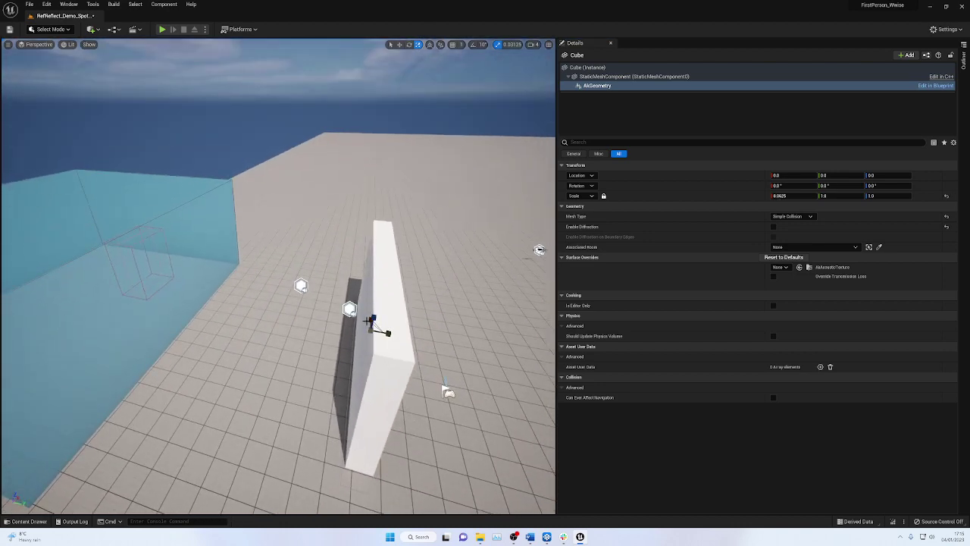
click(378, 335)
right_drag(377, 336, 382, 336)
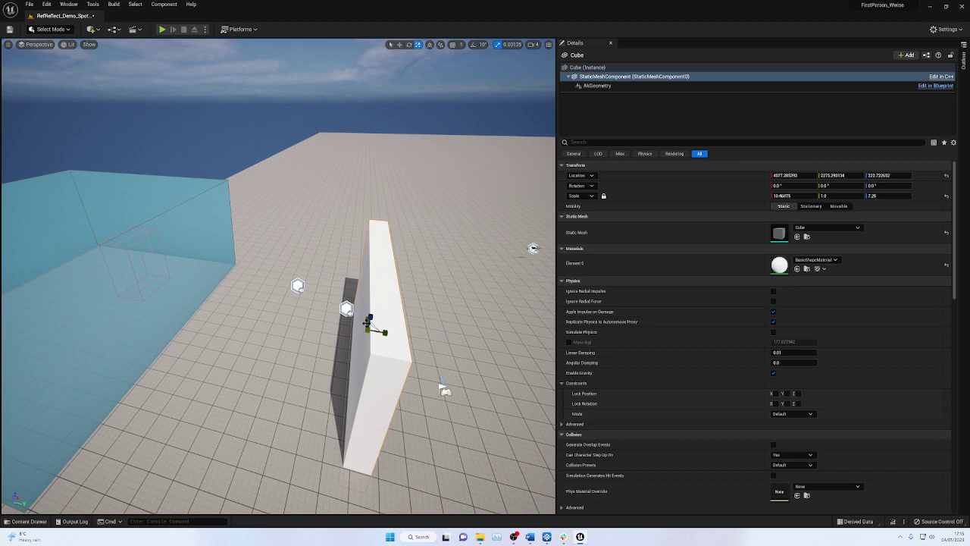
drag(367, 317, 360, 354)
drag(372, 316, 371, 313)
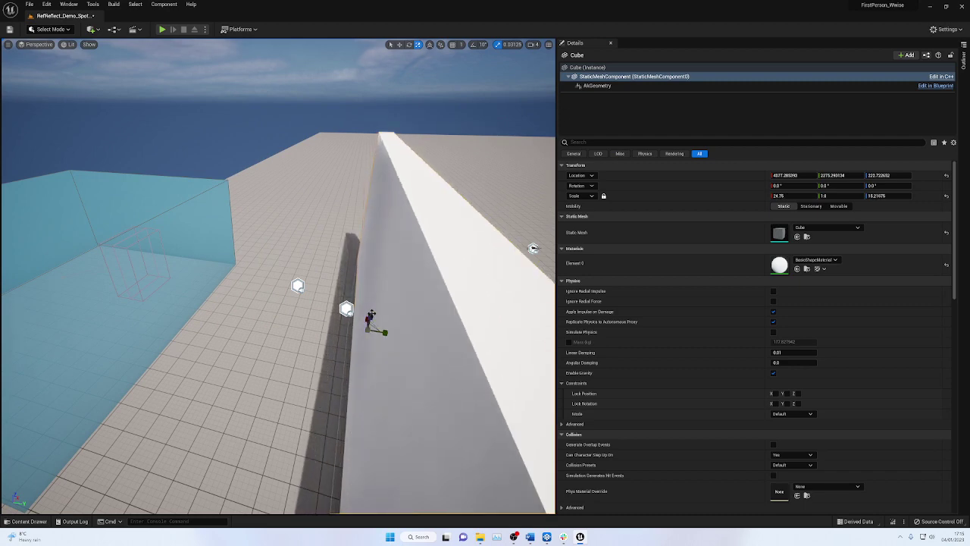
key(s)
right_drag(505, 186, 505, 192)
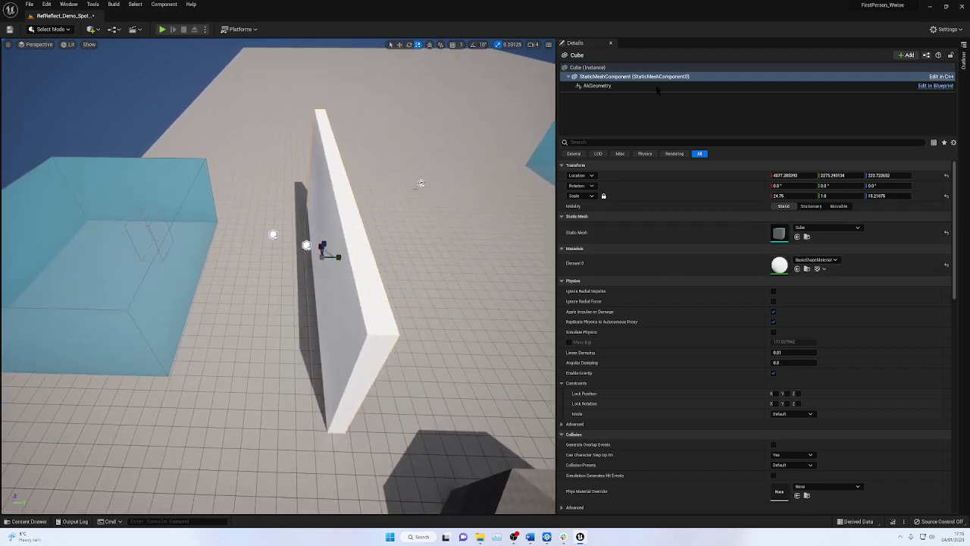
- Play the level and walk around the enlarged wall to check the sound with diffraction disabled
click(599, 86)
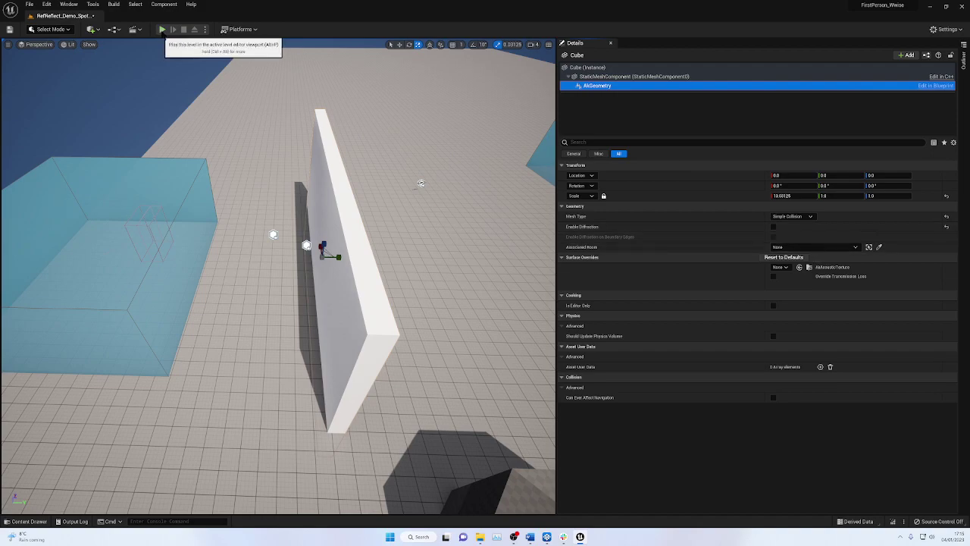
click(162, 29)
click(378, 277)
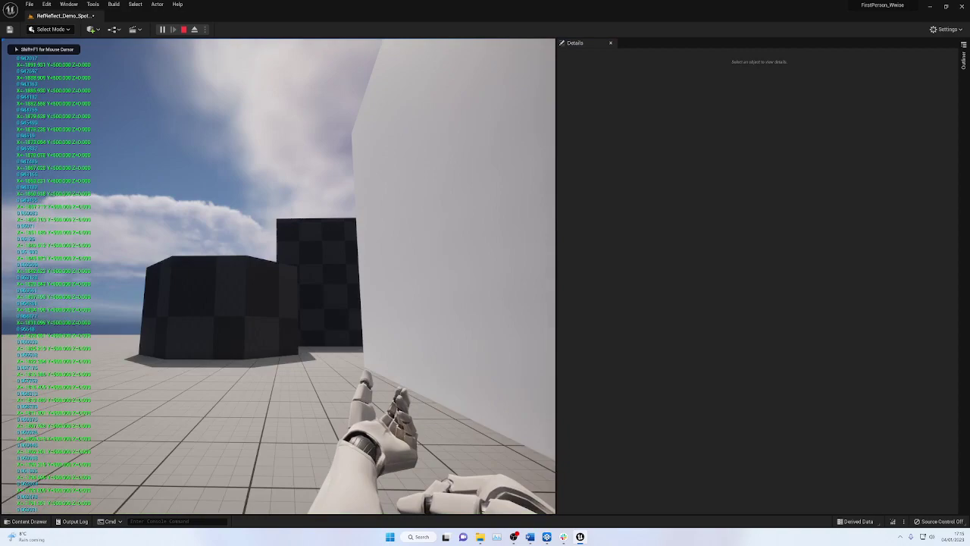
key(w)
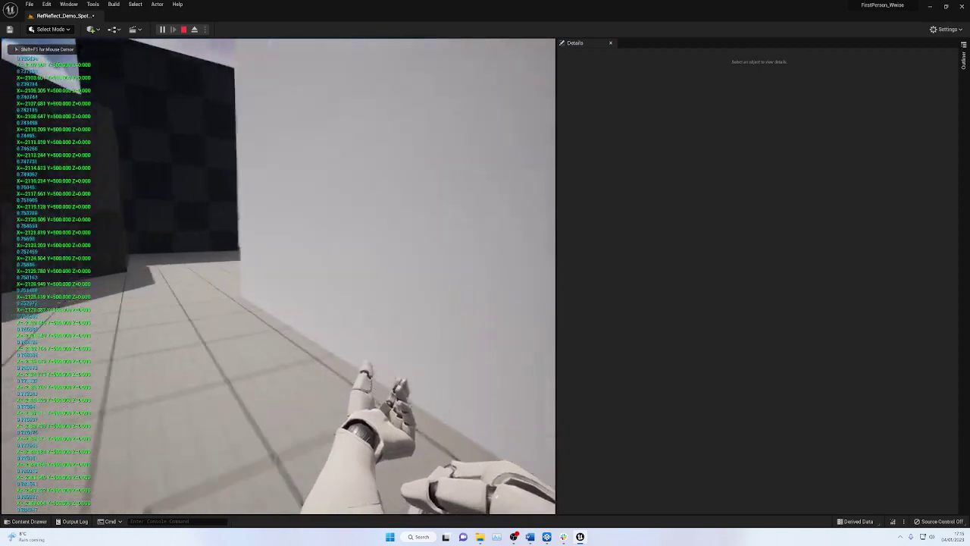
key(w)
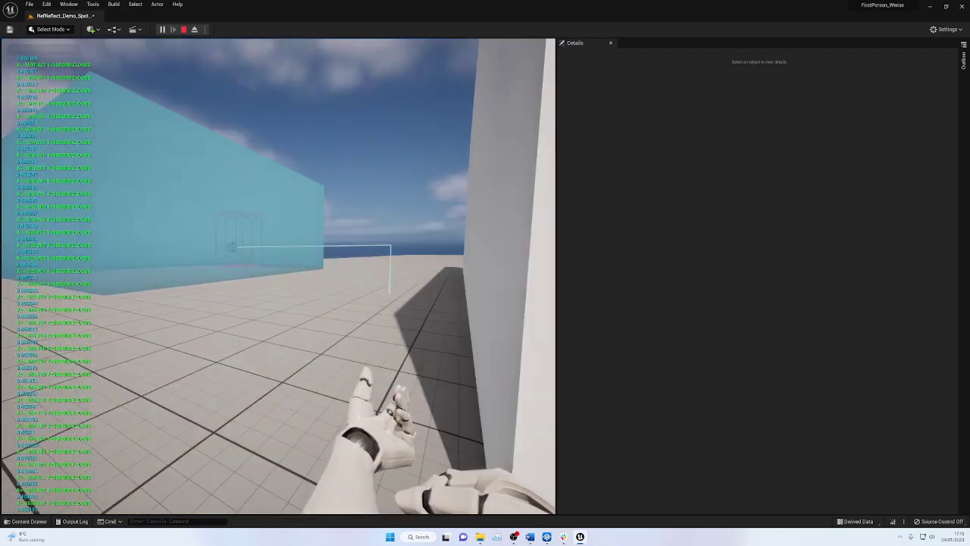
key(w)
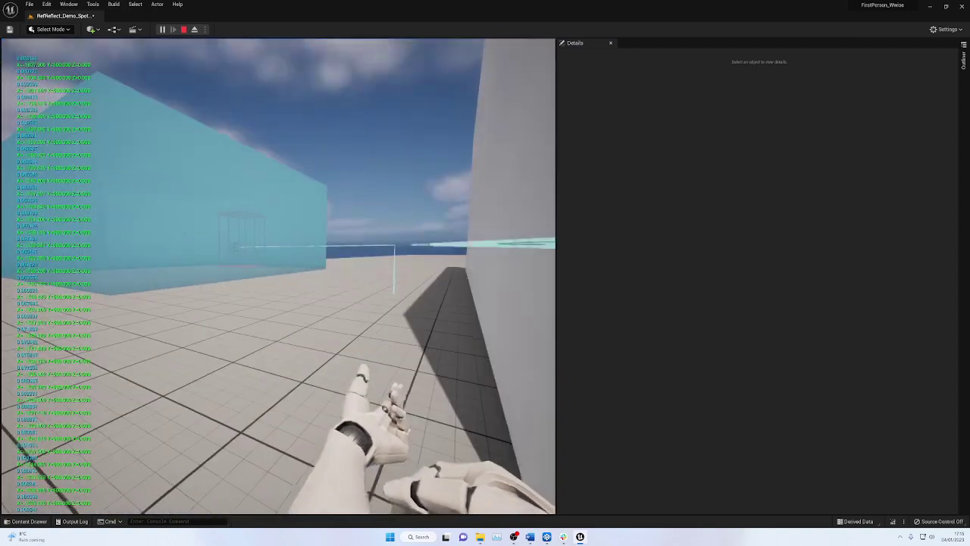
key(Escape)
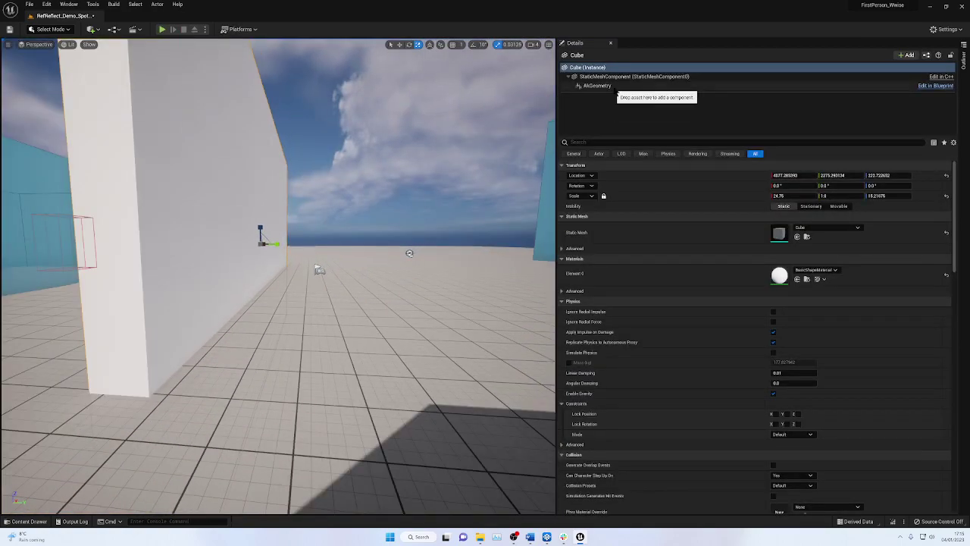
- Enable Override Transmission Loss on the wall's AkGeometry component and set the Transmission Loss to 0.4
click(599, 85)
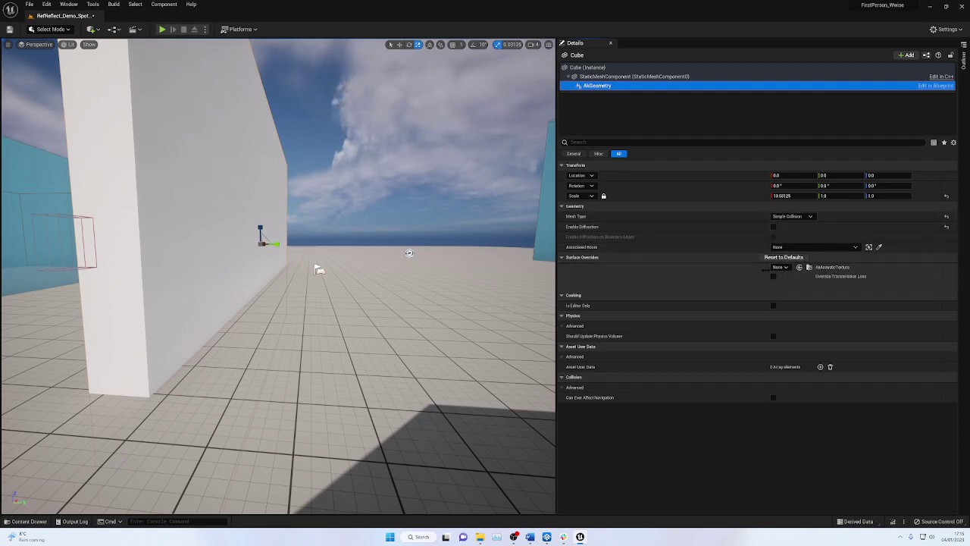
click(606, 76)
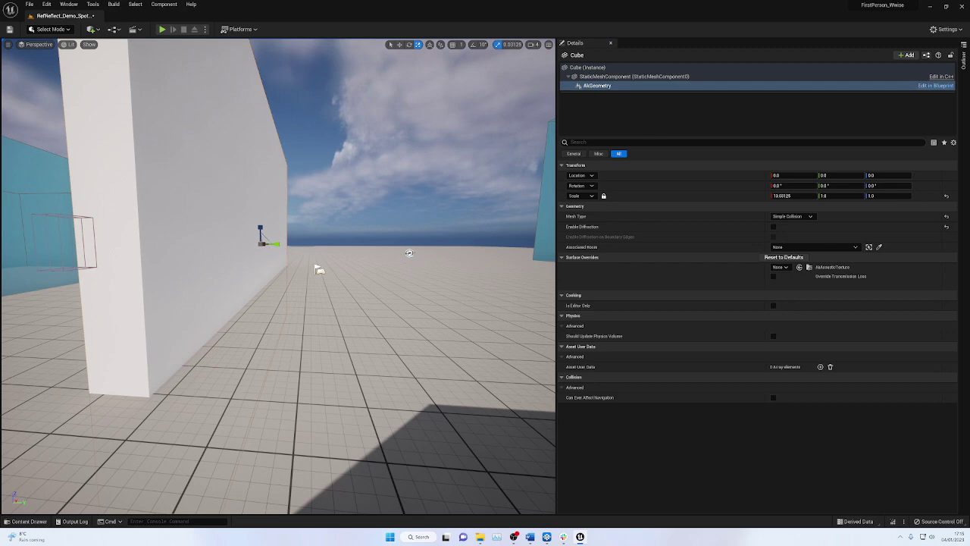
click(599, 85)
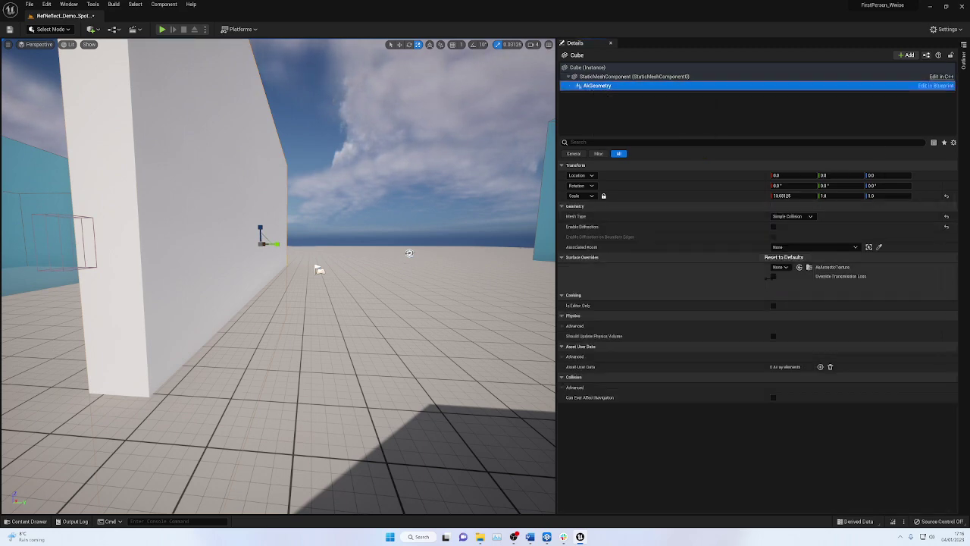
click(774, 277)
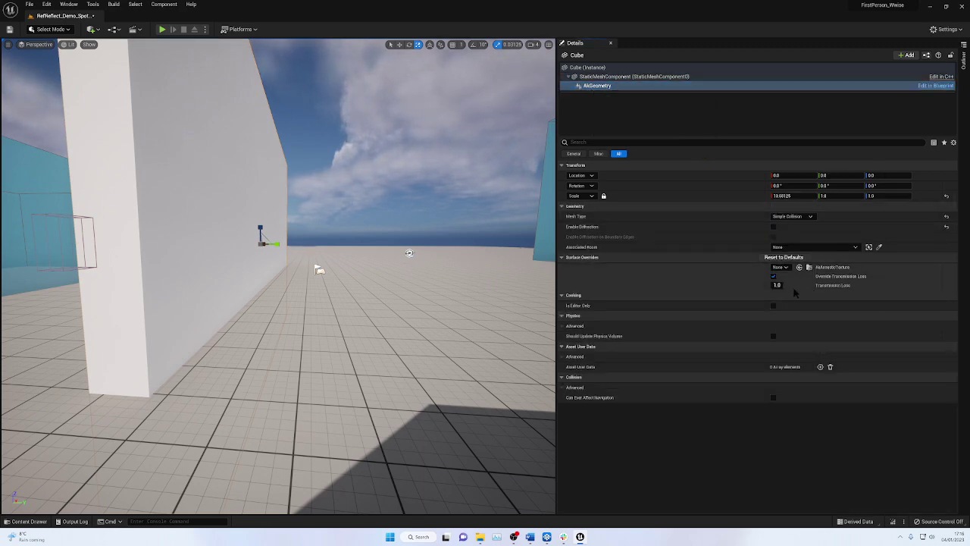
click(777, 285)
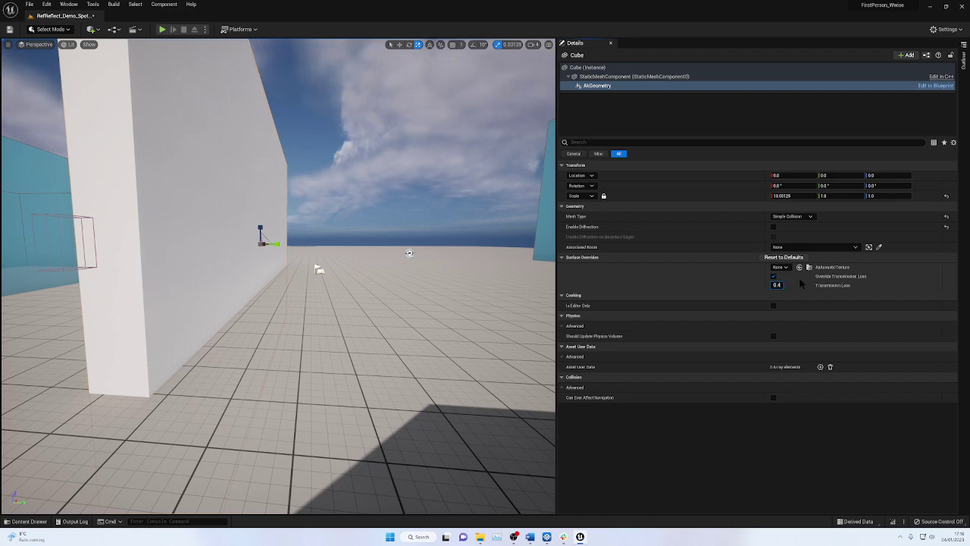
- Play the level to check how the sound passes through the wall with the transmission loss override
click(400, 309)
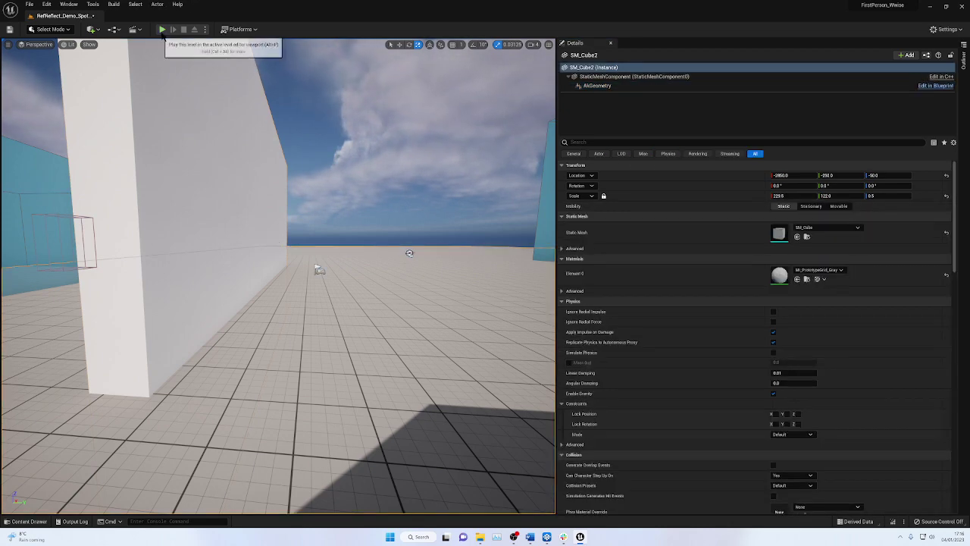
click(159, 29)
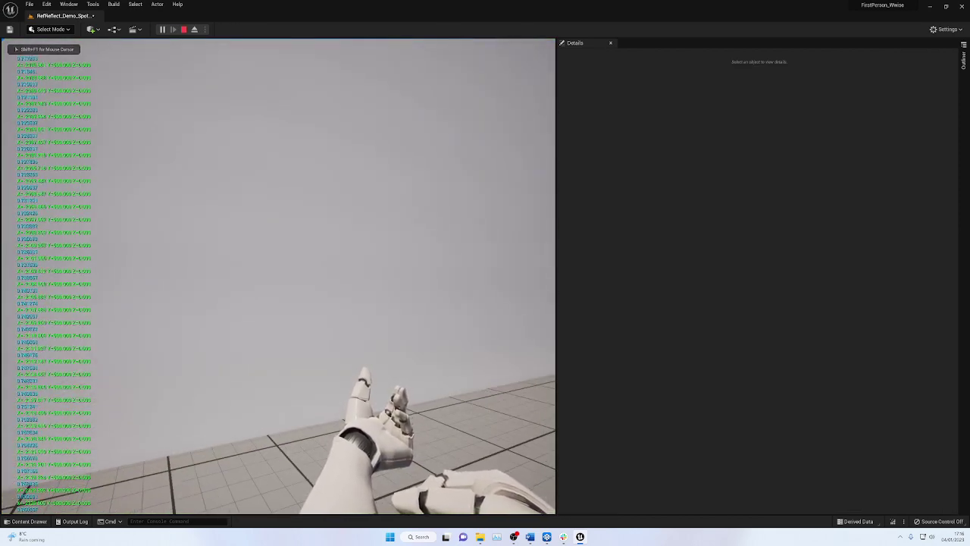
key(Escape)
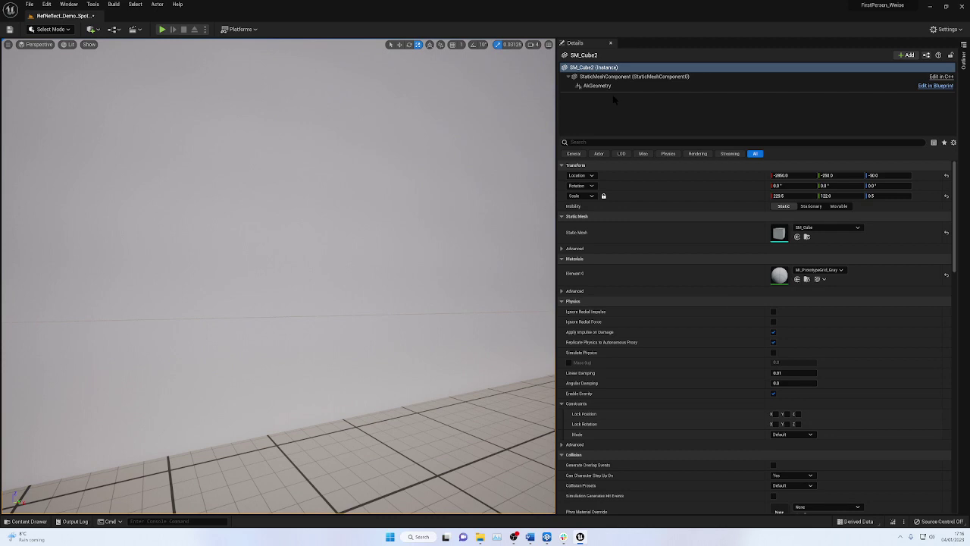
- Set the Transmission Loss of the wall's AkGeometry component to 0.8 and play the level to check the sound behind the wall
click(597, 86)
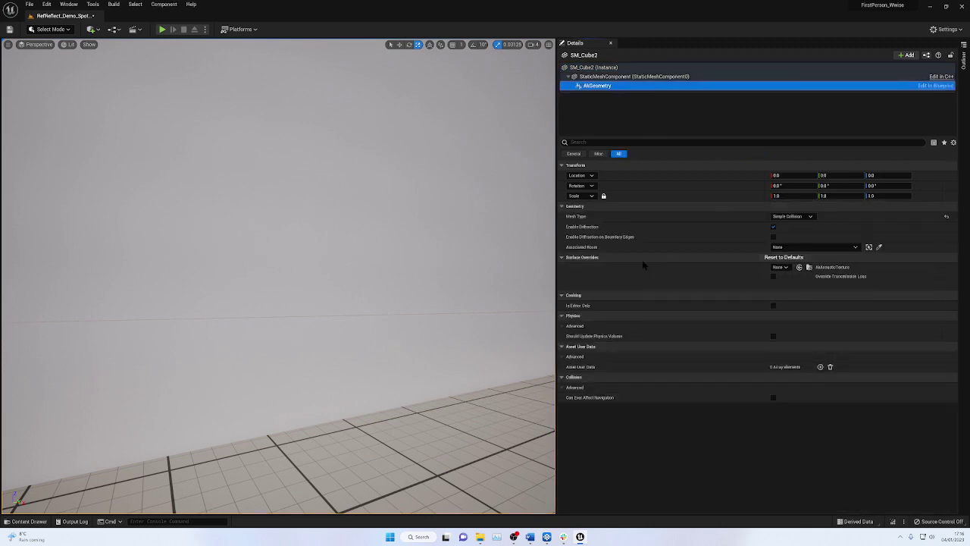
click(443, 215)
click(599, 86)
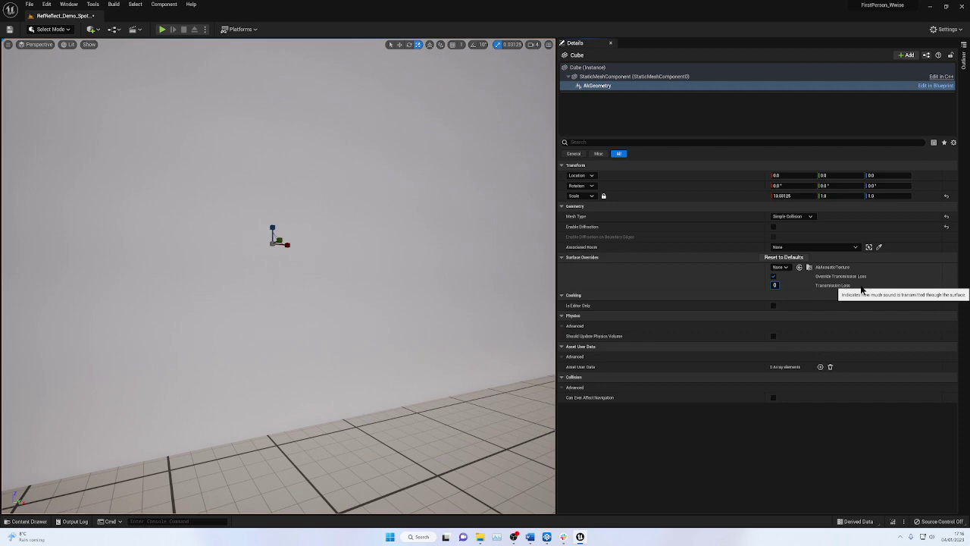
text(8)
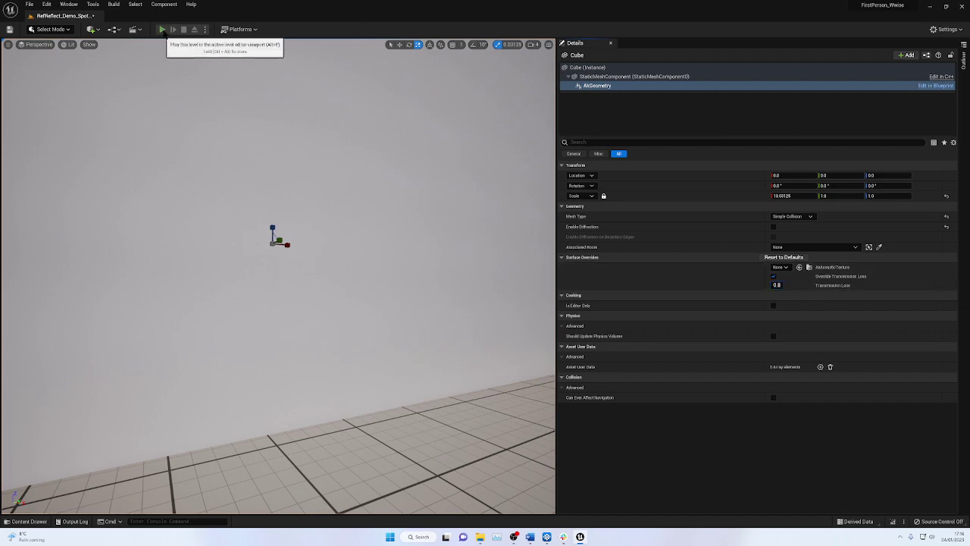
key(alt+p)
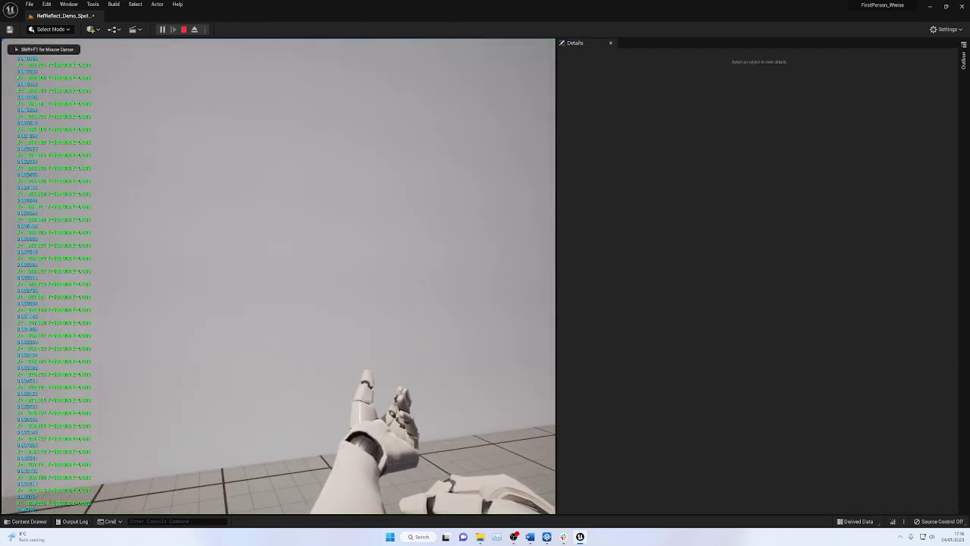
key(Escape)
- Set the Transmission Loss of the wall's AkGeometry component to 0.64
click(598, 86)
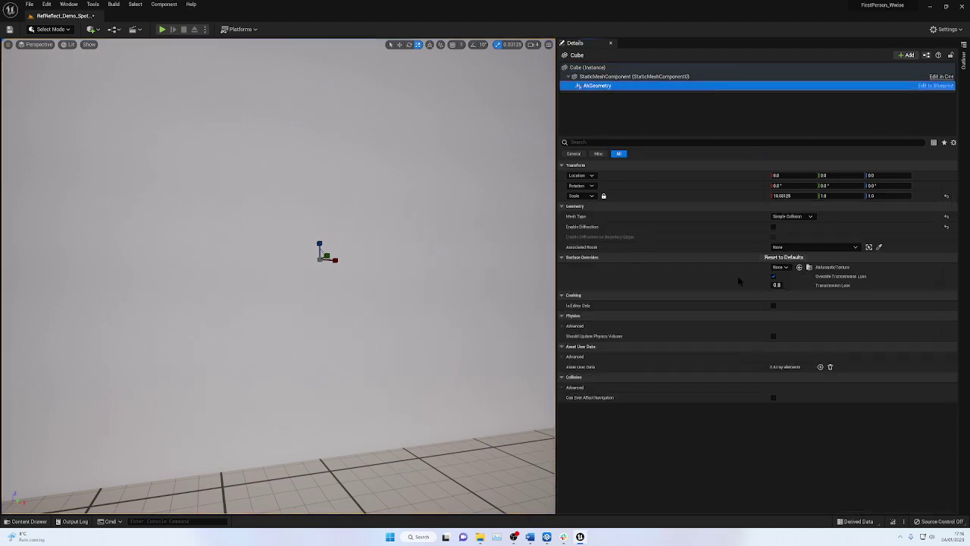
click(784, 286)
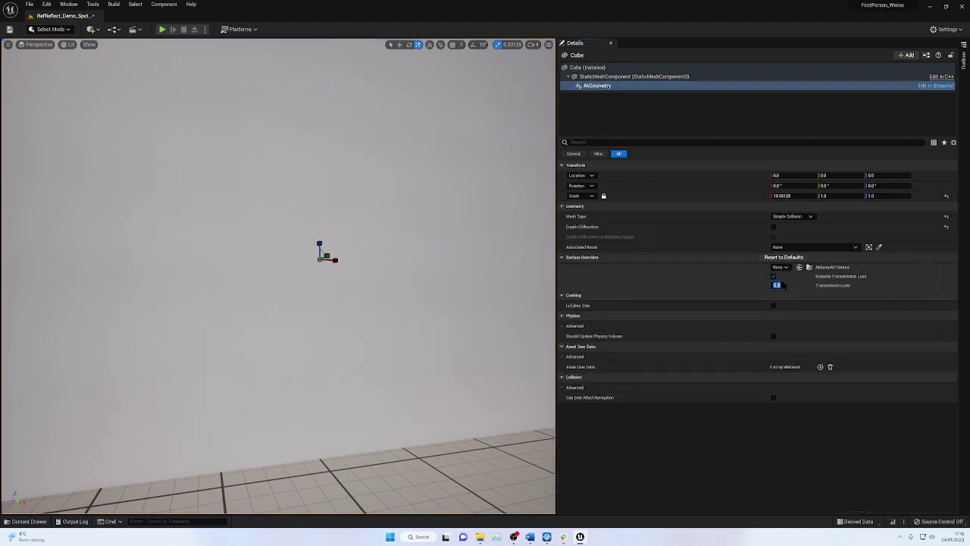
text(0)
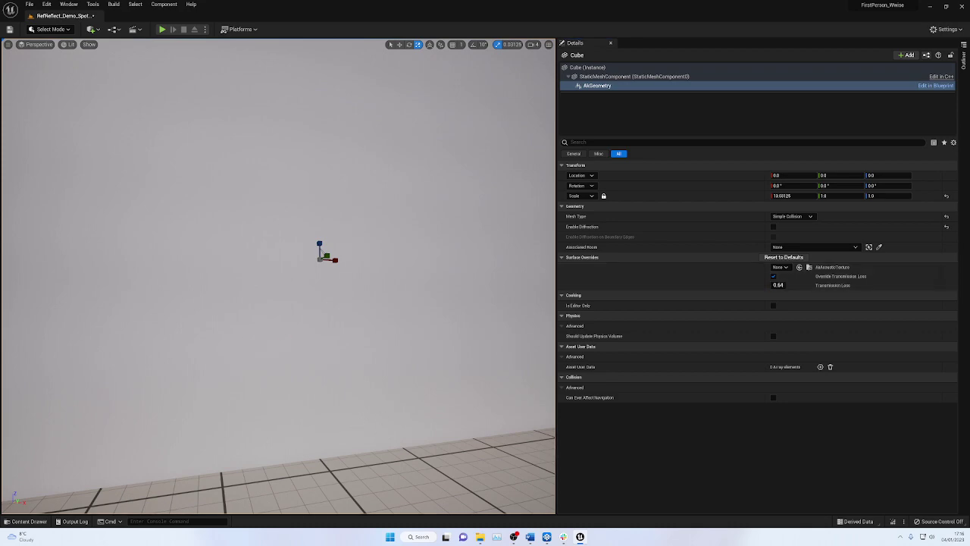
click(634, 76)
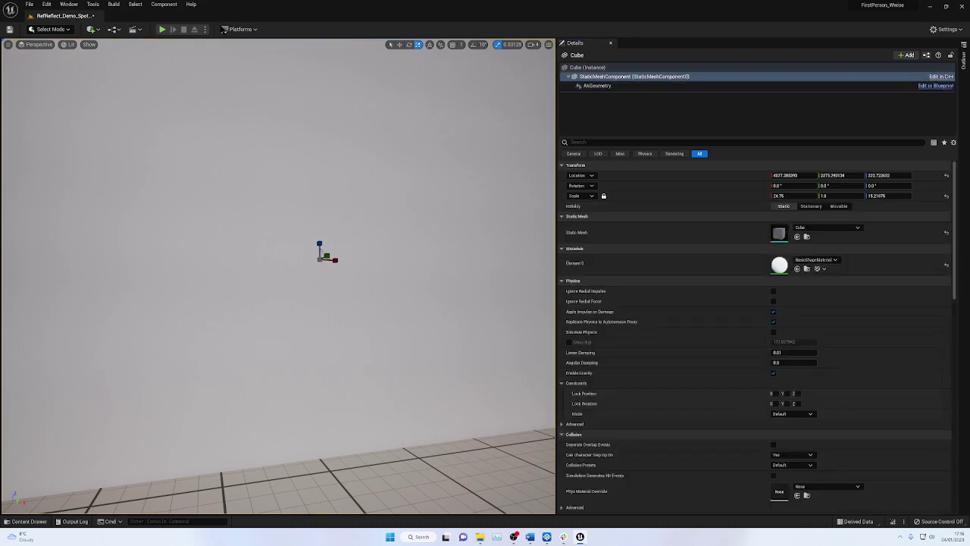
- Play the level and walk around the end of the wall to check the sound at 0.64 Transmission Loss
click(367, 303)
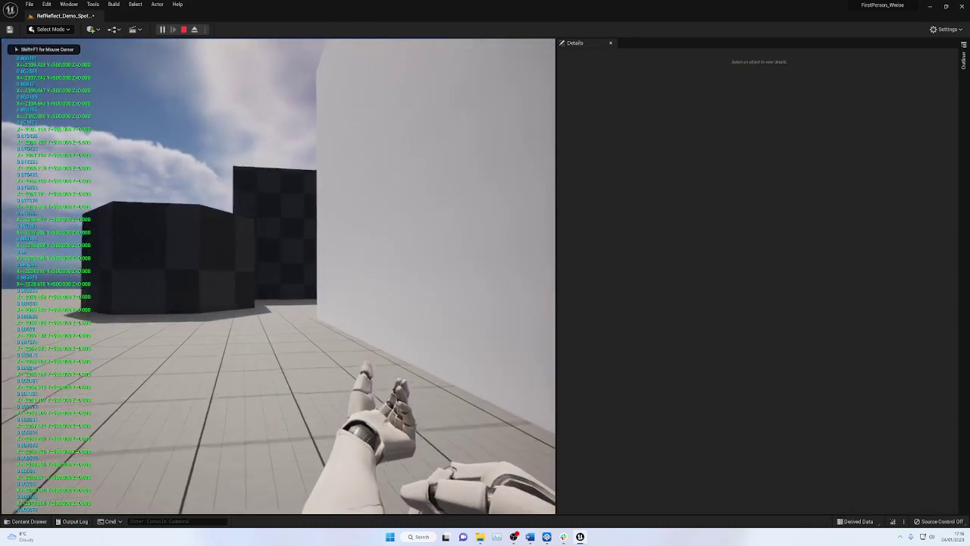
key(w)
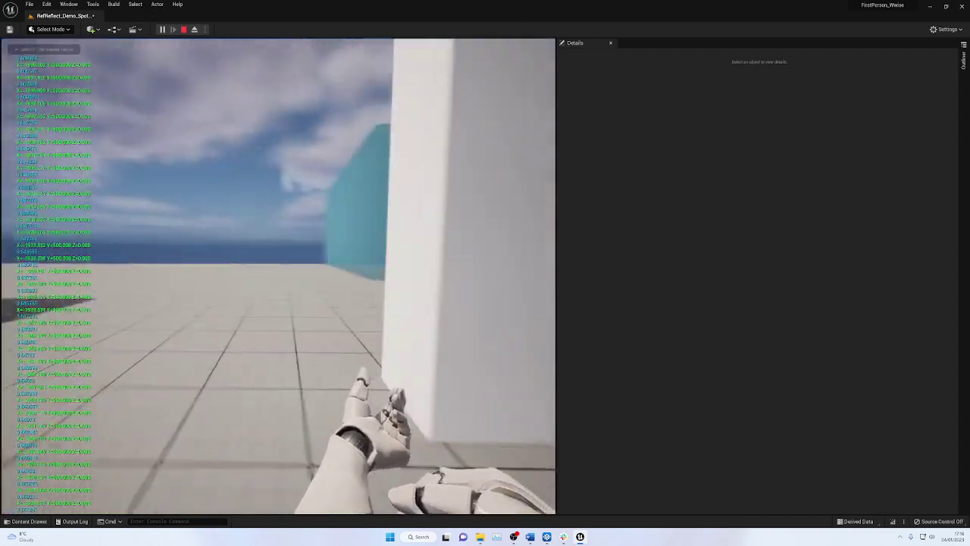
key(w)
key(d)
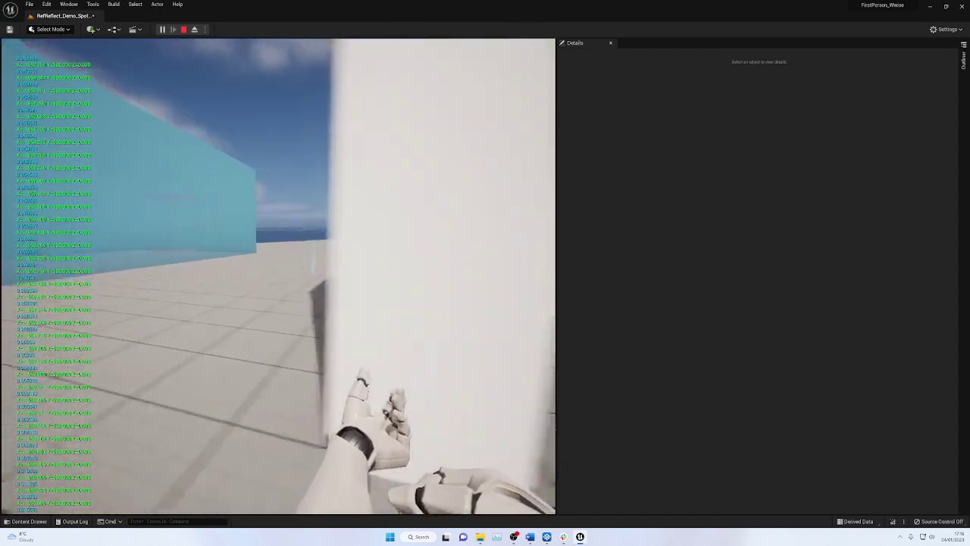
key(Escape)
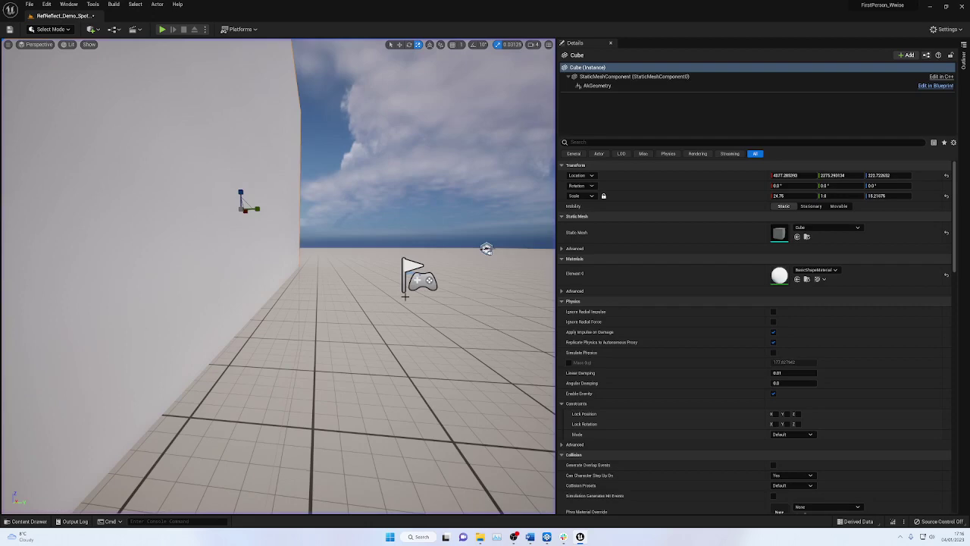
- Shorten the wall mesh along X and lower its height to a Z scale of about 6.28
scroll(405, 296, down, 3)
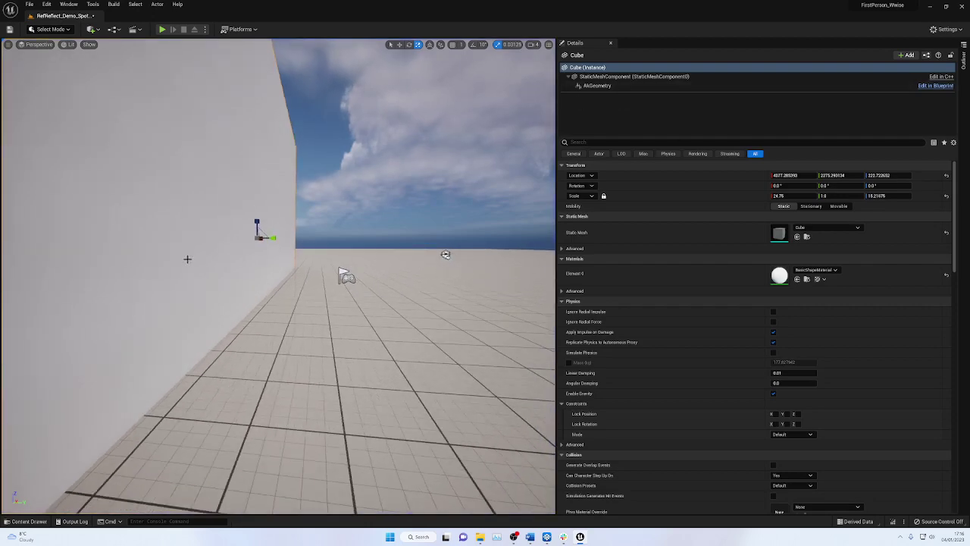
right_drag(187, 260, 304, 287)
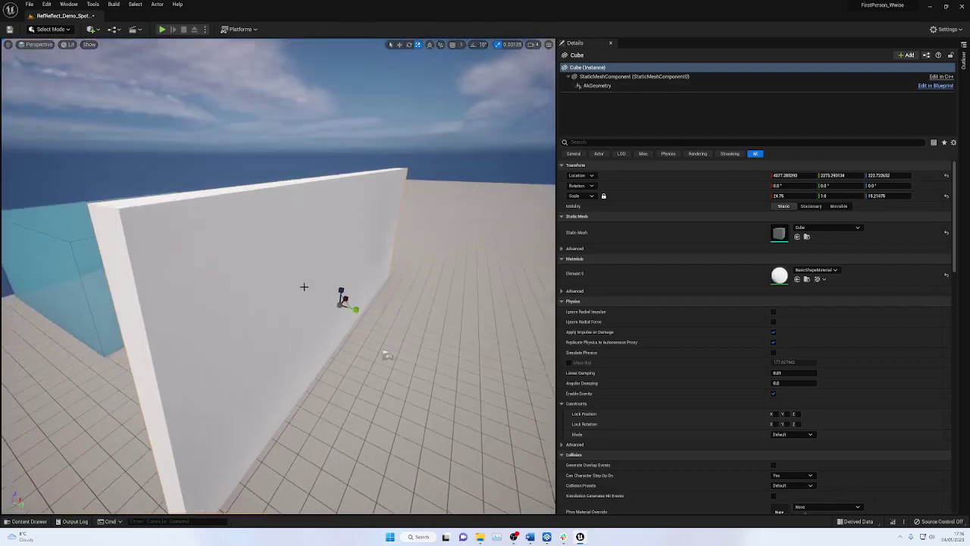
drag(346, 300, 342, 419)
drag(307, 278, 304, 277)
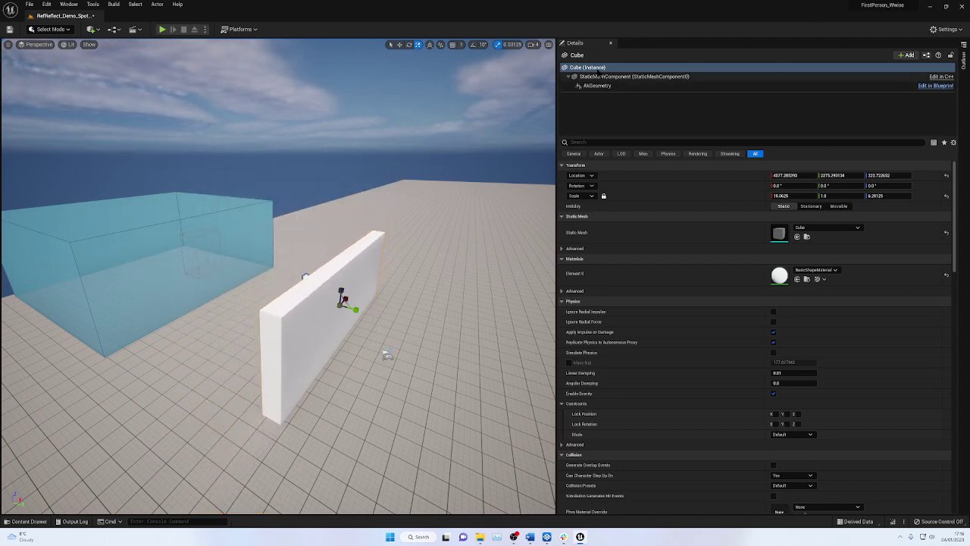
- Enable diffraction on the wall's AkGeometry component and reset the component's scale to 1.0
click(597, 85)
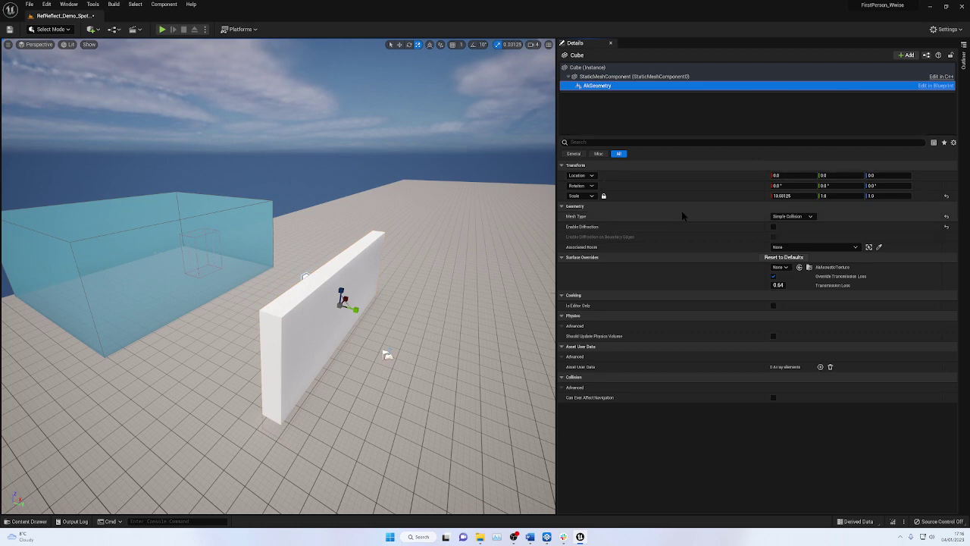
click(773, 226)
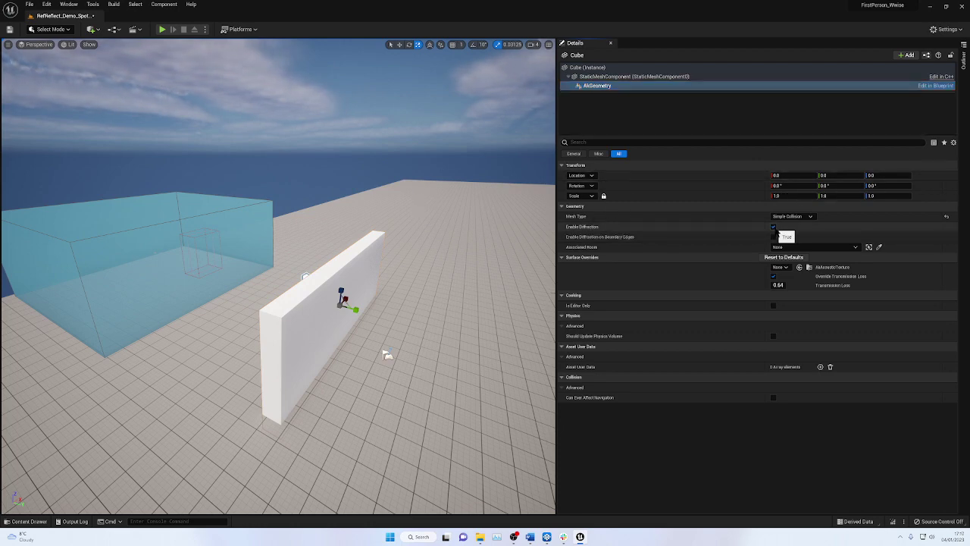
click(778, 285)
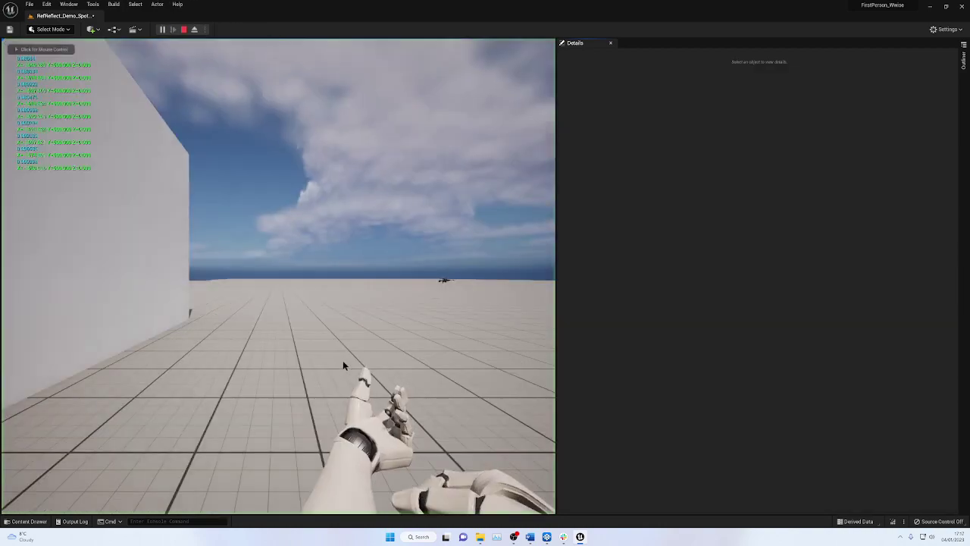
- Play the level and walk along the smaller wall to check the sound with diffraction enabled
click(343, 362)
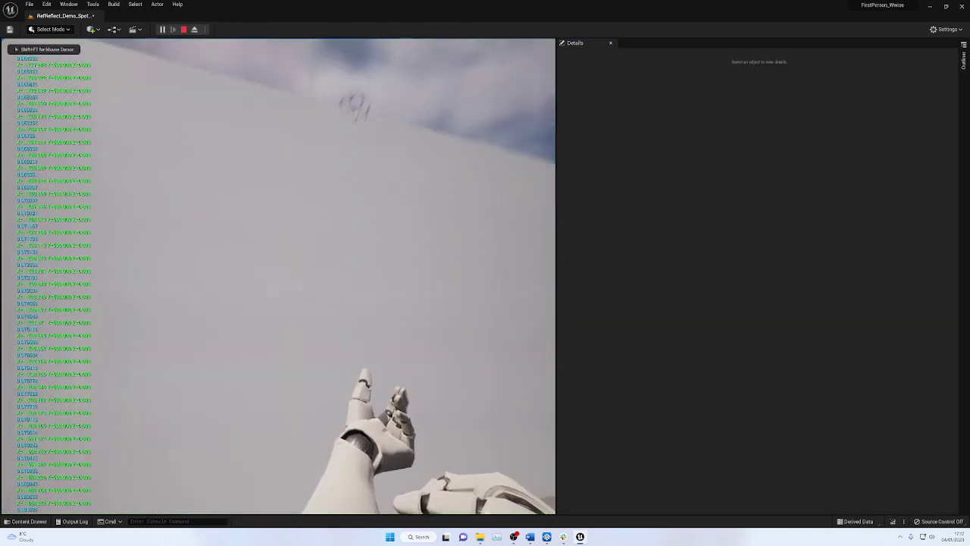
key(w)
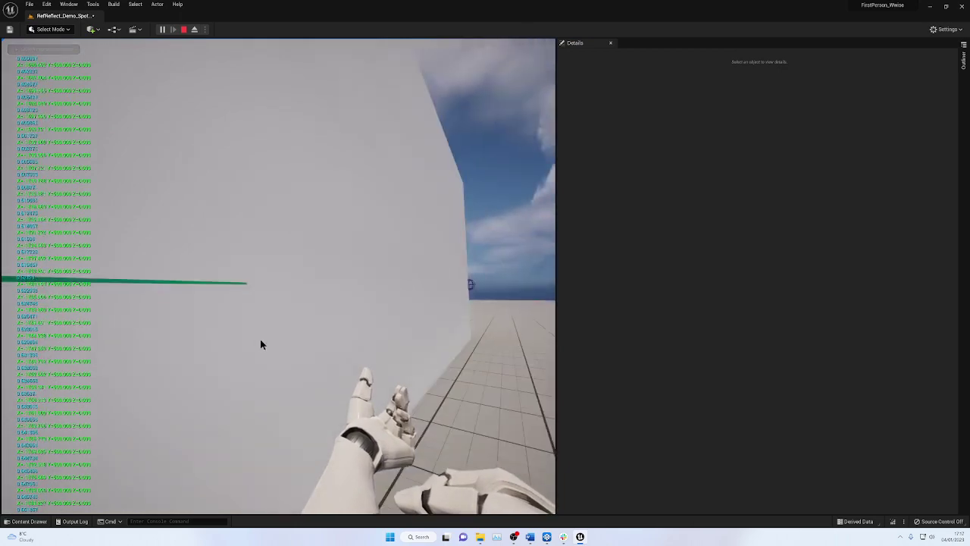
key(Escape)
- Set the Transmission Loss of the wall's AkGeometry component to 0.01
click(260, 339)
click(597, 86)
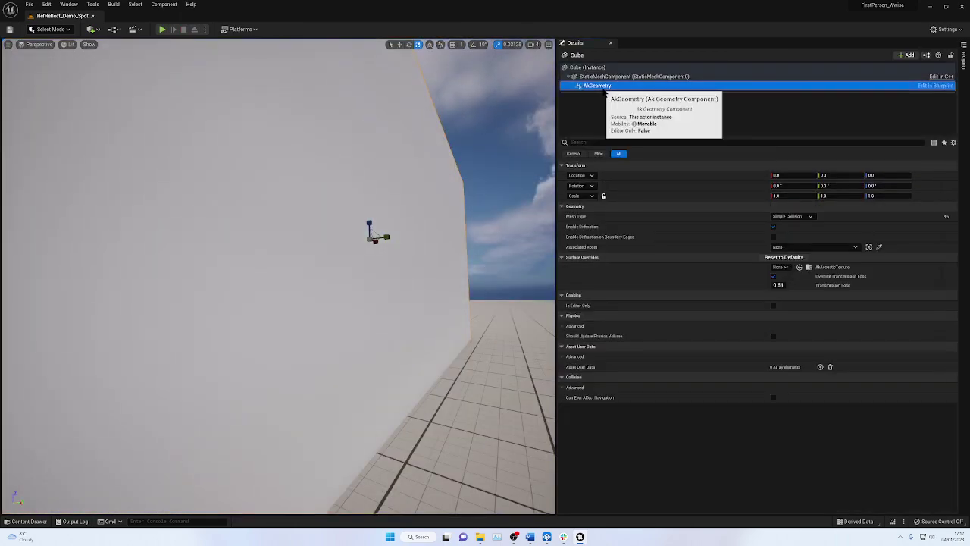
click(778, 285)
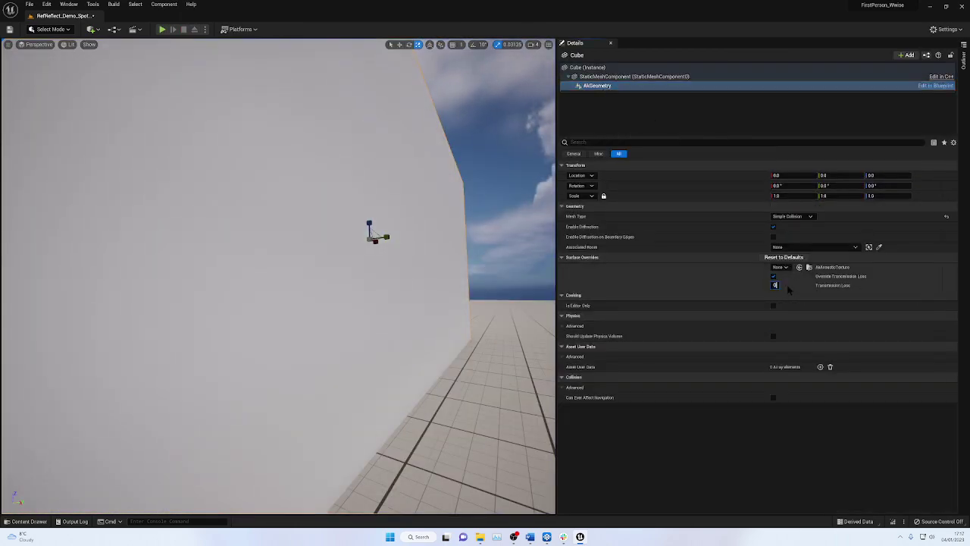
key(Return)
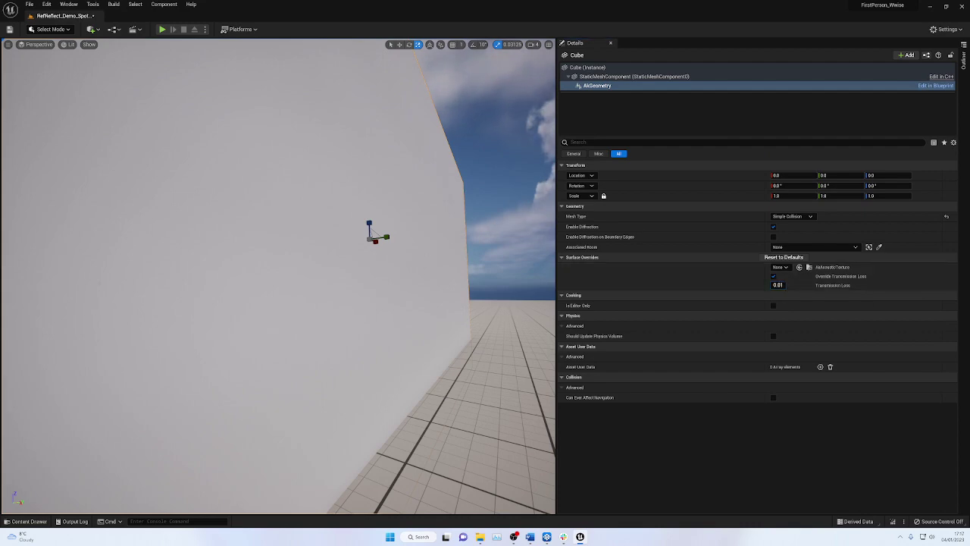
- Play the level to check the sound around the wall at 0.01 Transmission Loss, and inspect the wall from above
click(417, 308)
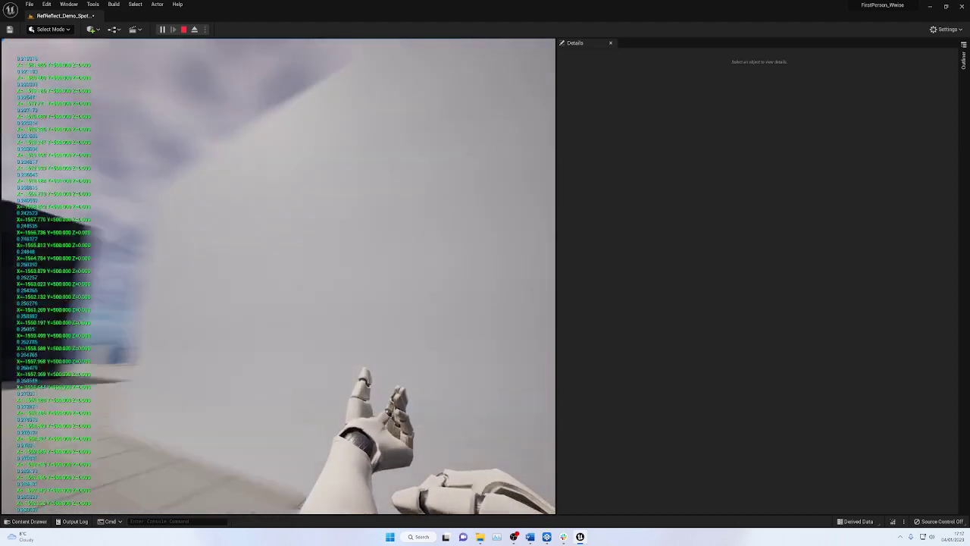
key(Escape)
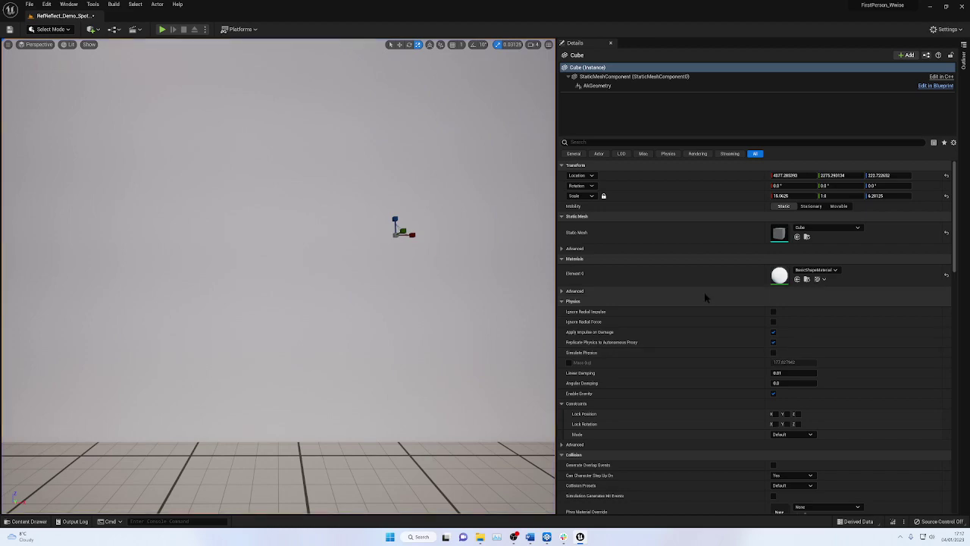
scroll(280, 302, down, 3)
scroll(280, 303, down, 5)
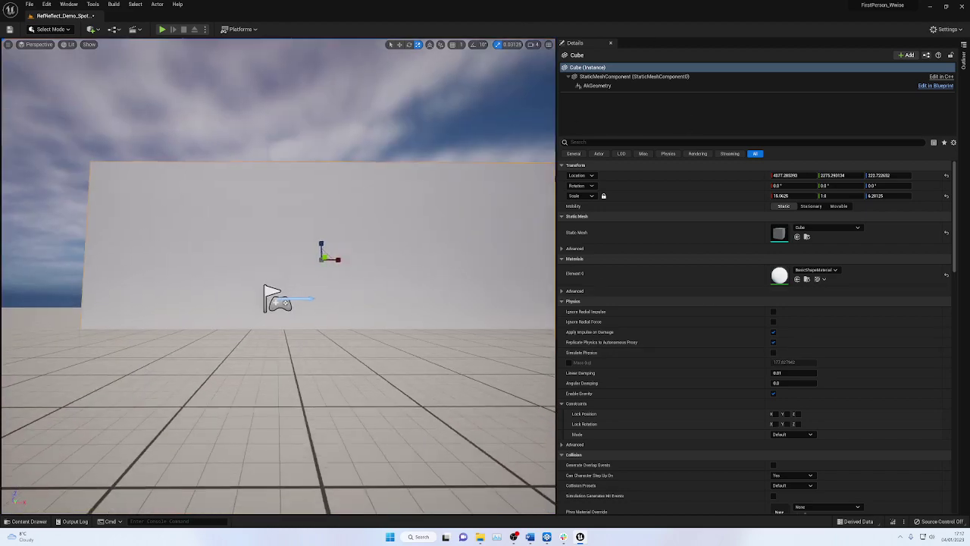
right_drag(281, 302, 368, 333)
right_drag(235, 284, 179, 277)
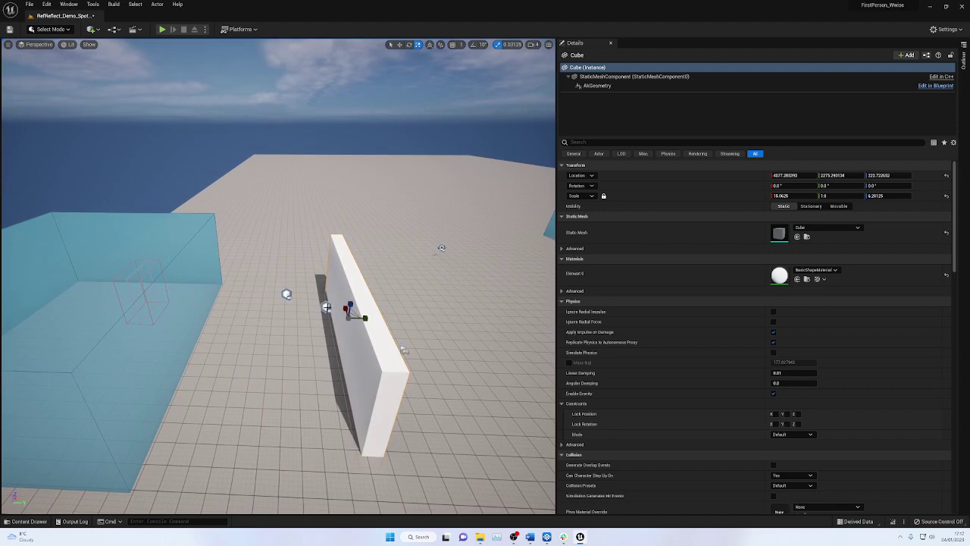
- Examine the Occlusion settings of the Ak components on the Play_Dog_Bark and Play_Gun emitters near the wall
click(326, 306)
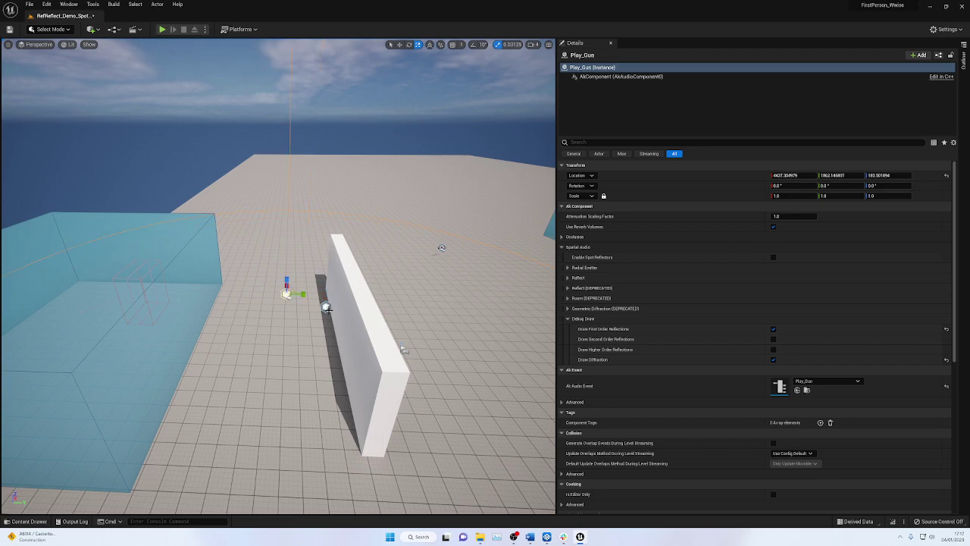
click(604, 77)
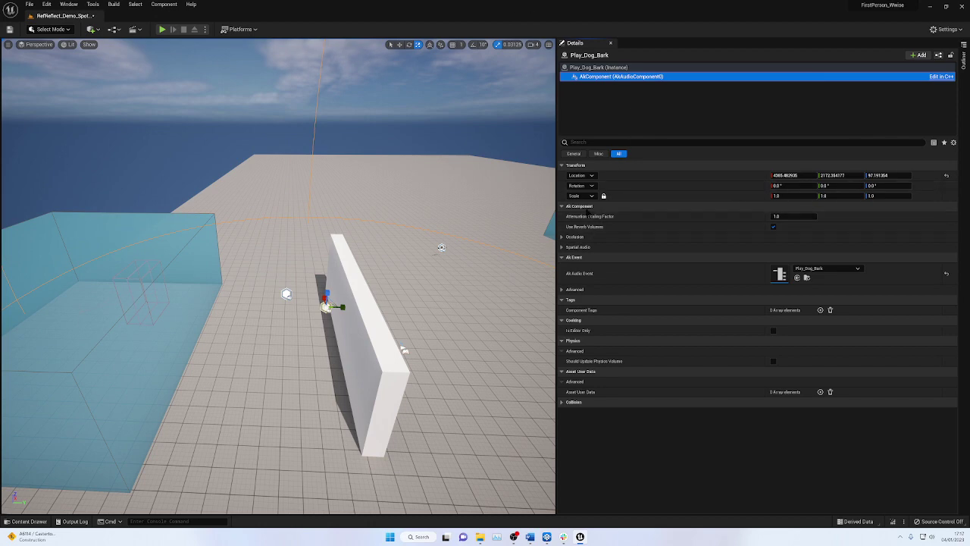
click(585, 237)
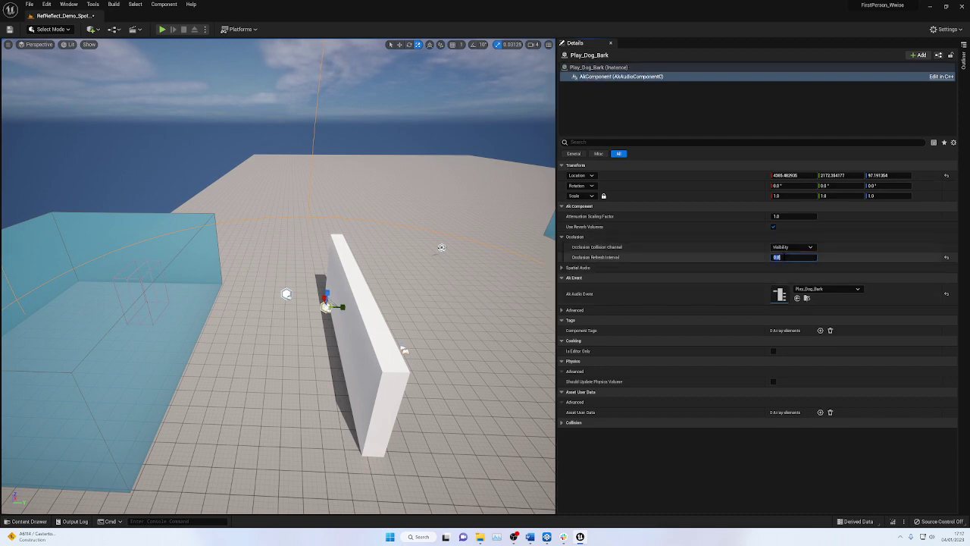
click(792, 258)
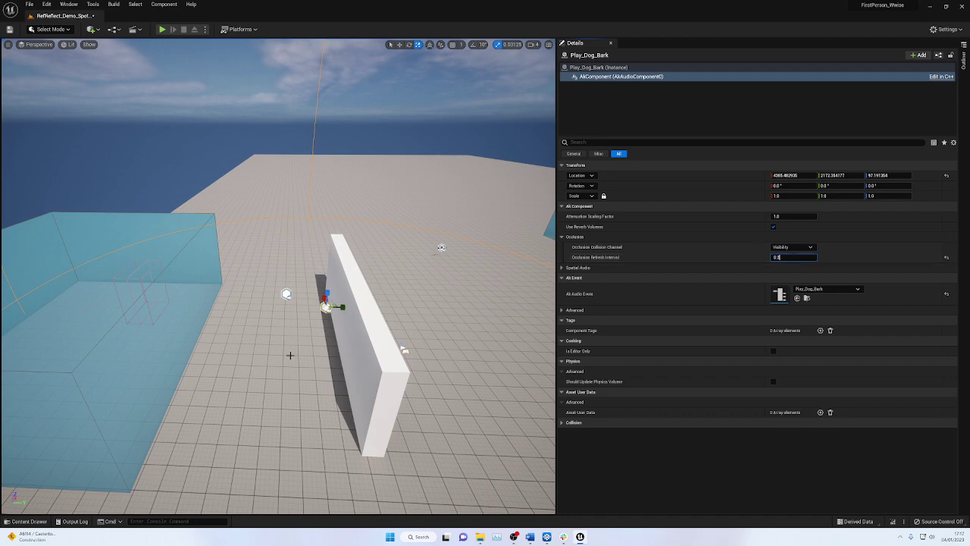
click(301, 358)
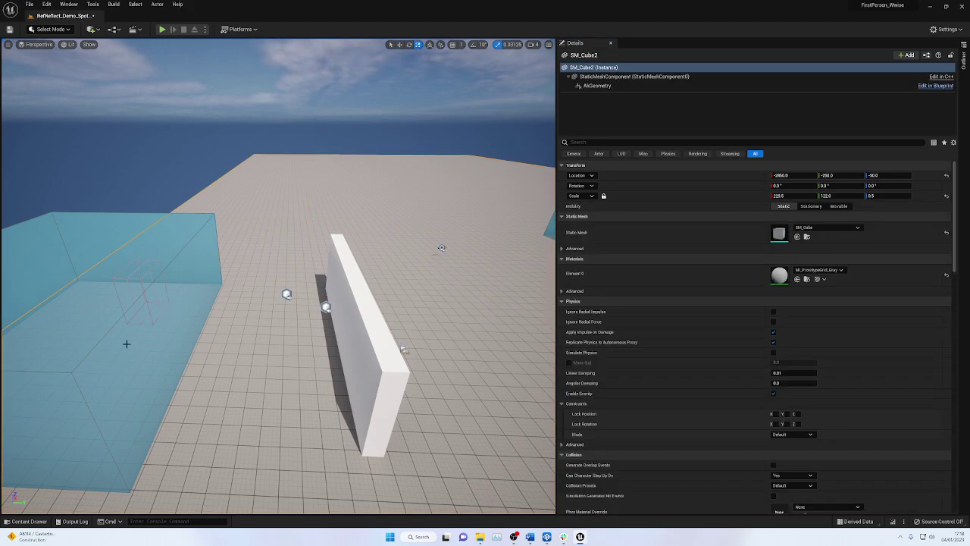
click(326, 306)
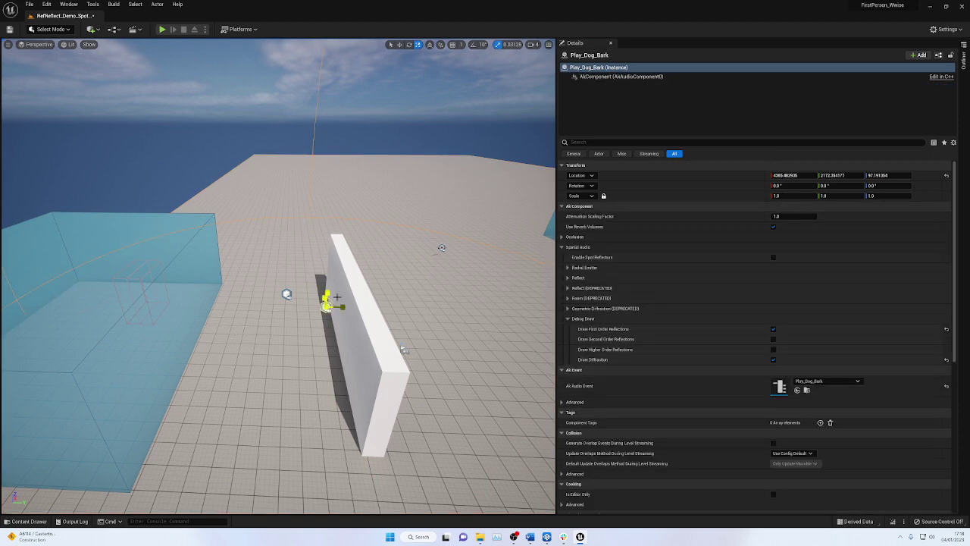
click(284, 293)
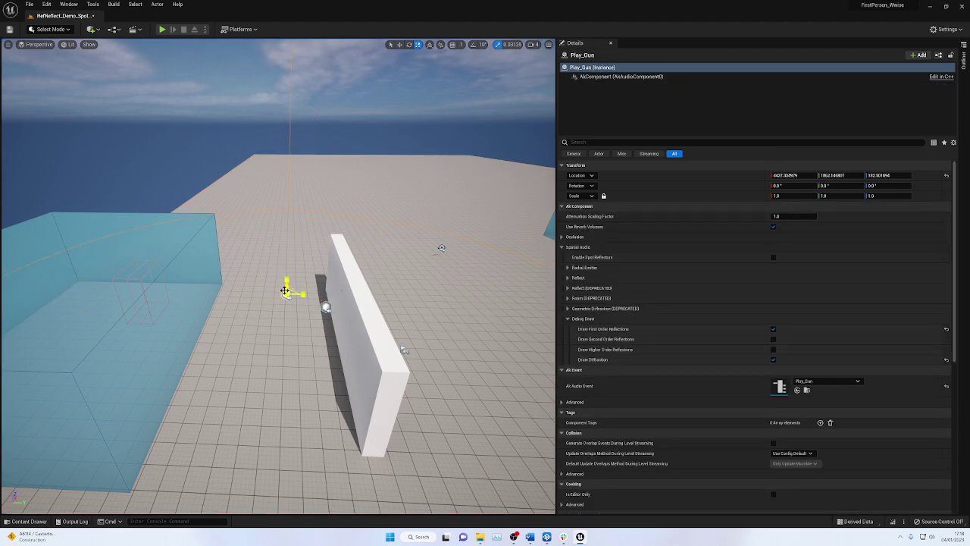
click(601, 77)
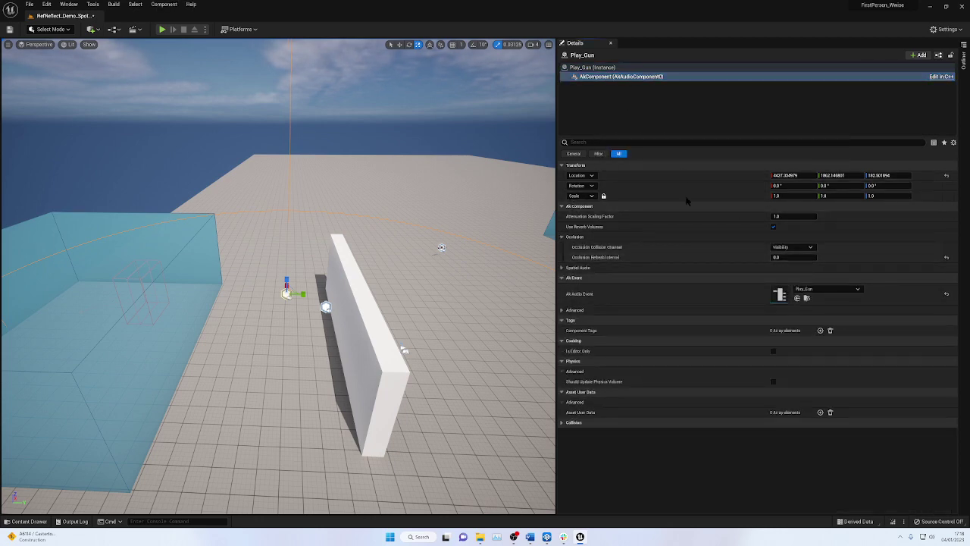
click(325, 307)
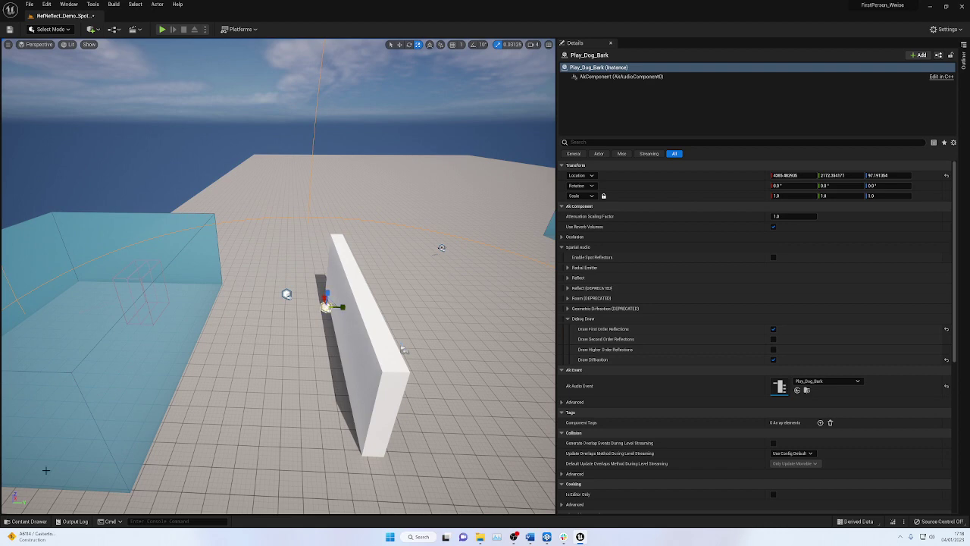
- Place another Play_Gun event on the floor beside the wall and set its Ak component's Occlusion Refresh Interval to 0
click(29, 522)
drag(258, 401, 296, 328)
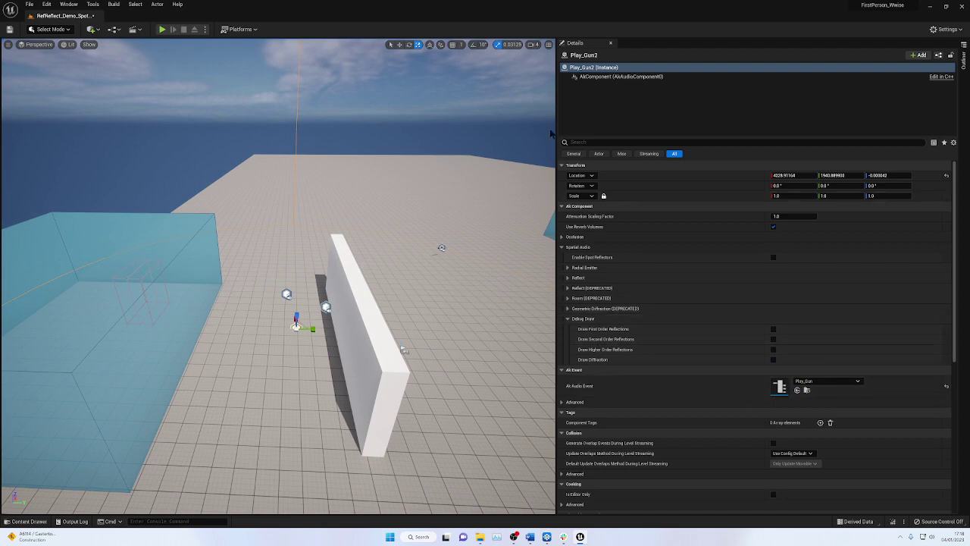
click(581, 76)
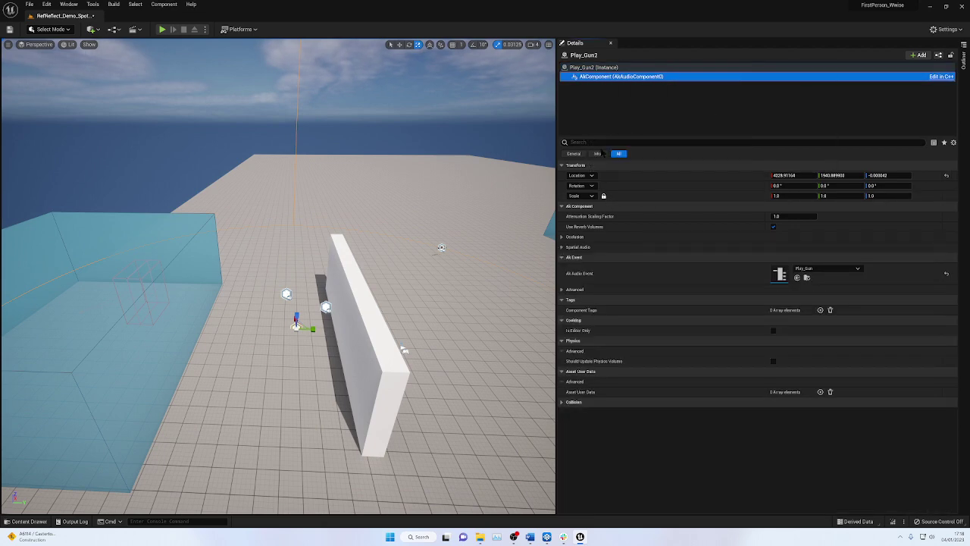
click(576, 236)
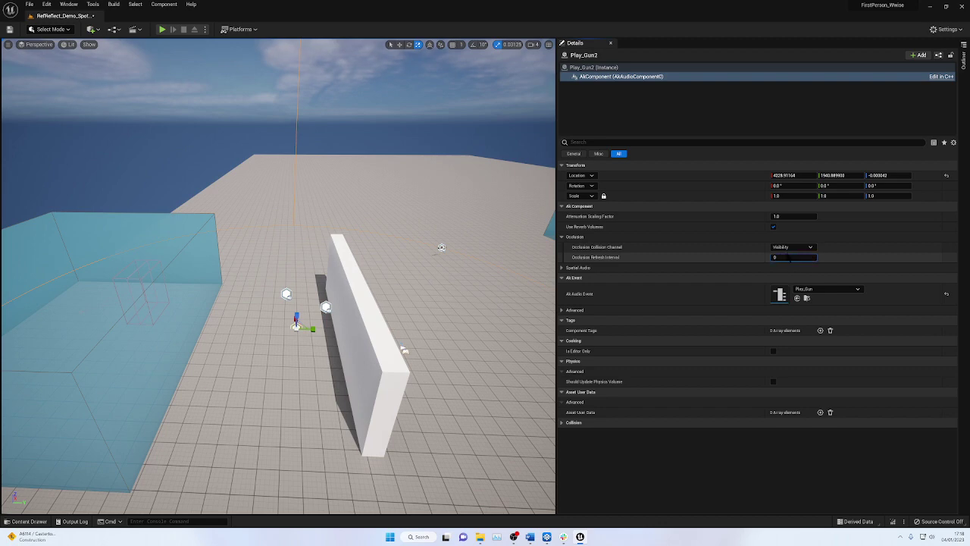
right_drag(293, 341, 299, 341)
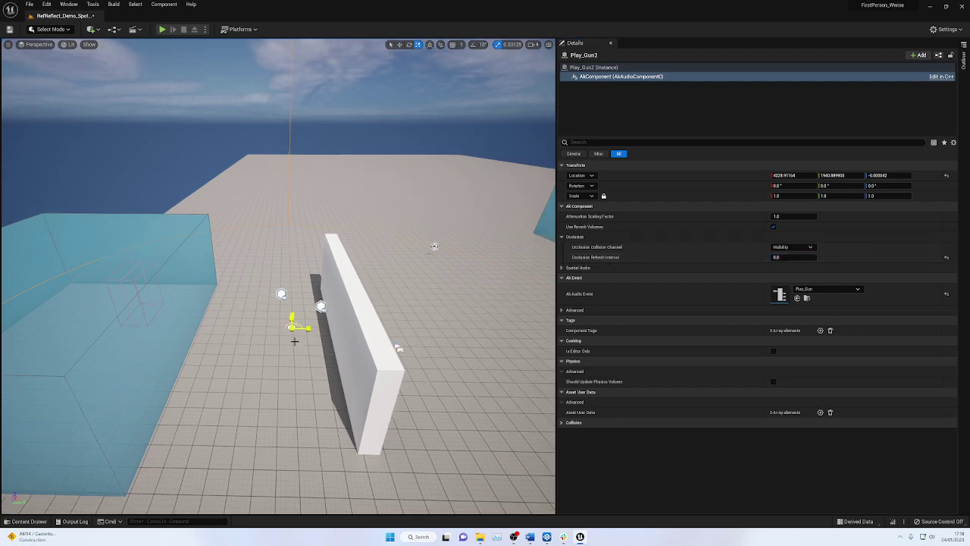
- Delete the newly placed Play_Gun2 emitter from the level
click(293, 333)
click(293, 327)
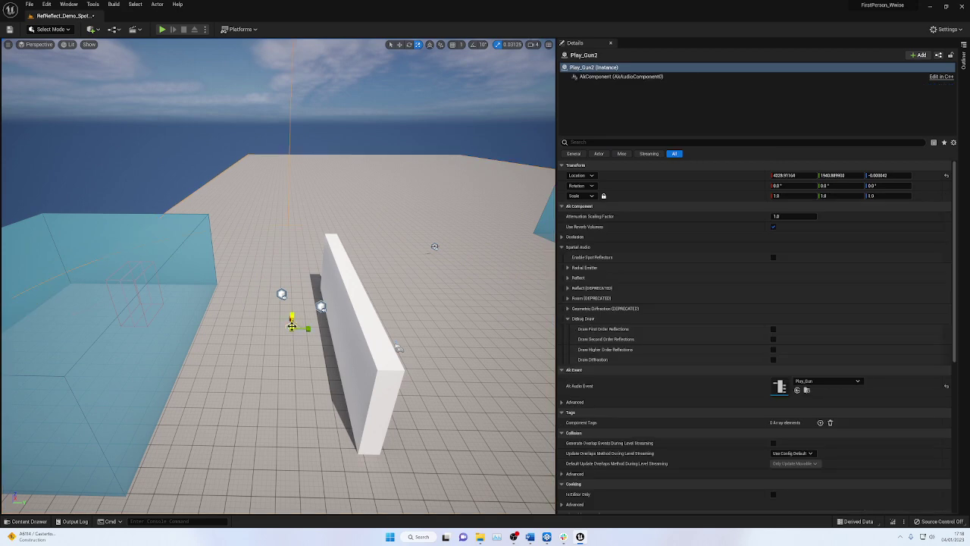
key(Delete)
- Set the Occlusion Refresh Interval of the original Play_Gun emitter to 0.2
click(321, 307)
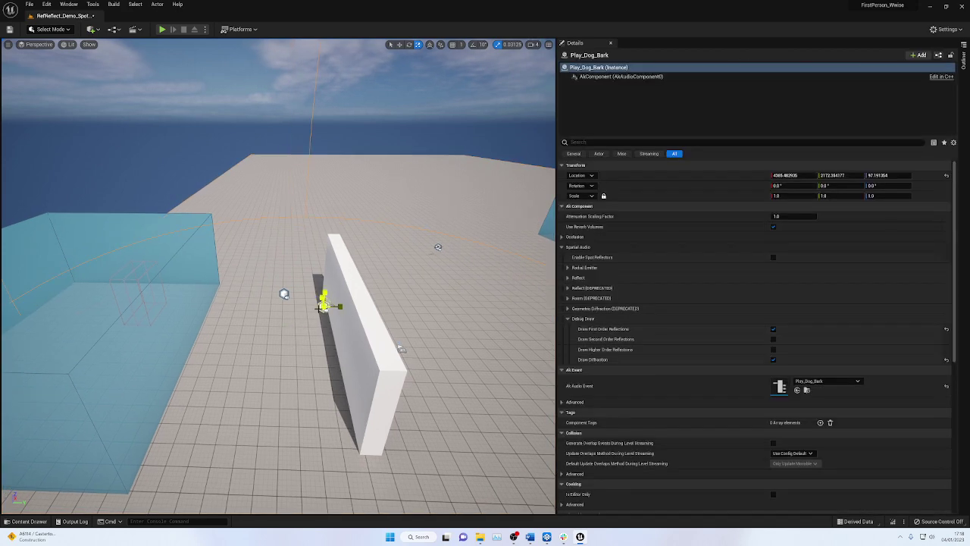
click(284, 293)
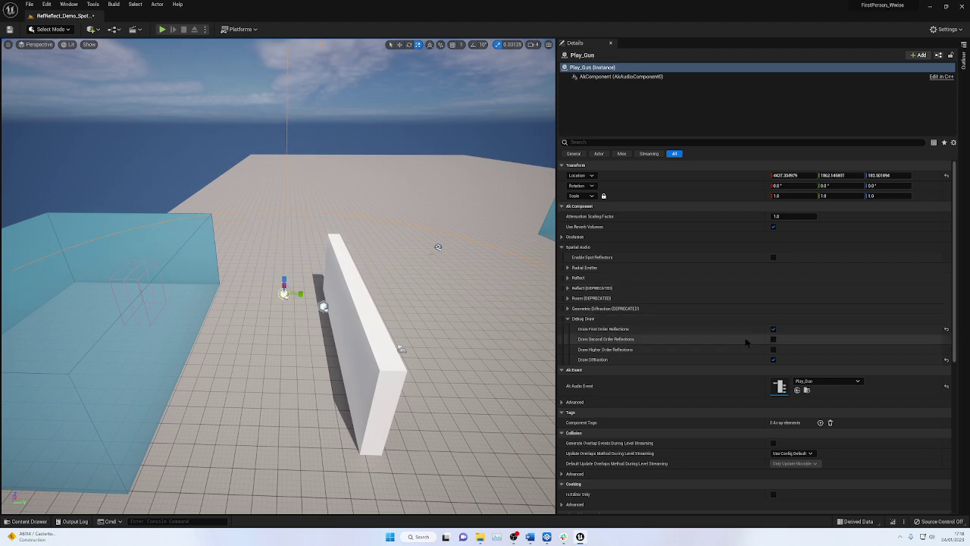
click(578, 238)
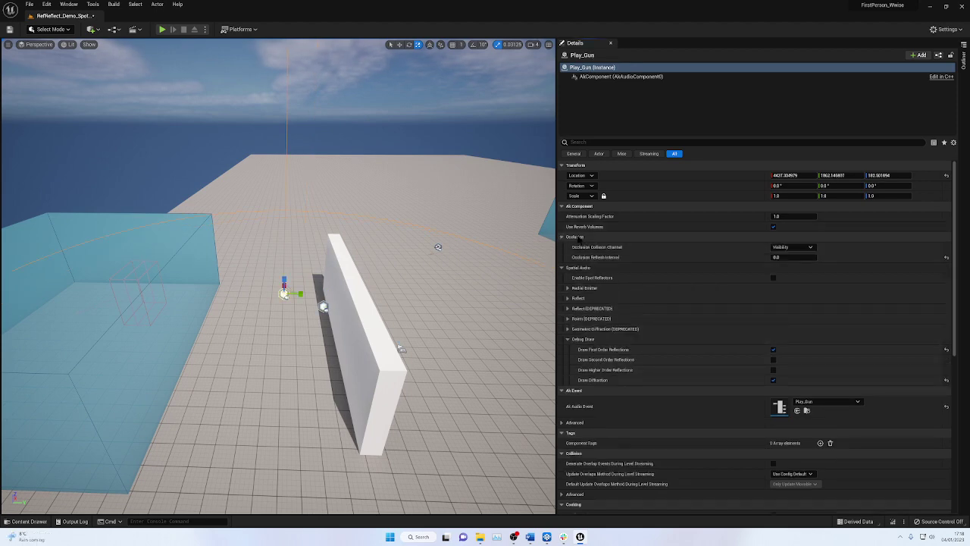
click(787, 258)
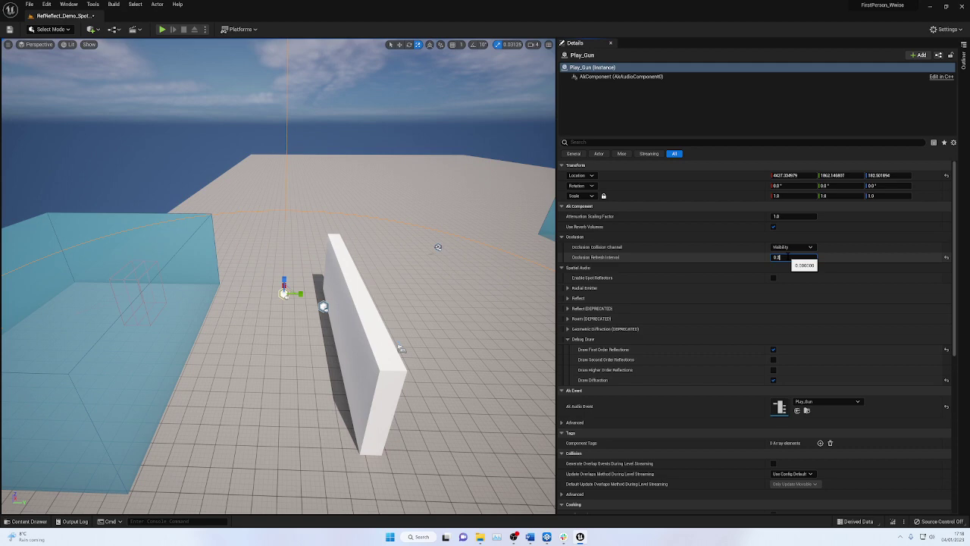
text(0.2)
- Disable diffraction on the wall's AkGeometry component and set its Transmission Loss to 0.5
click(364, 341)
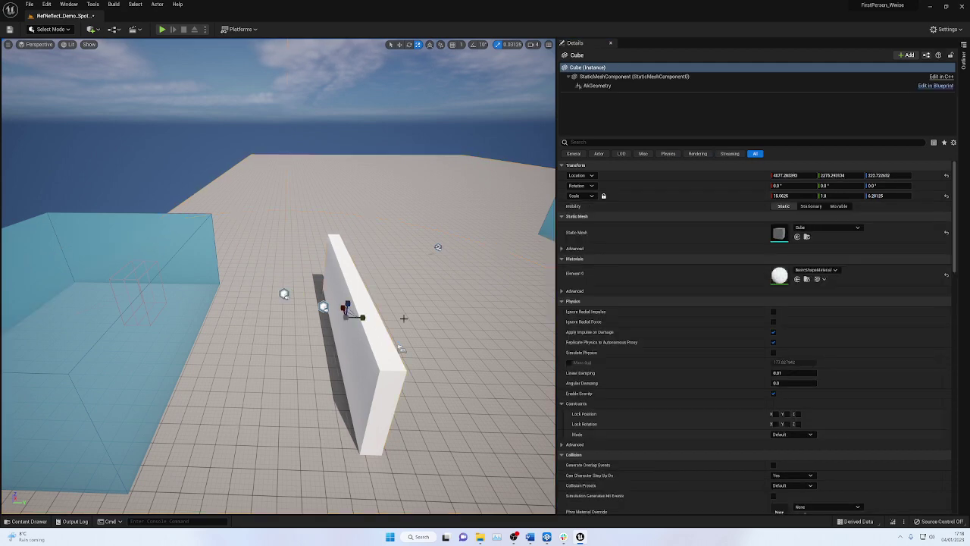
click(617, 86)
click(779, 285)
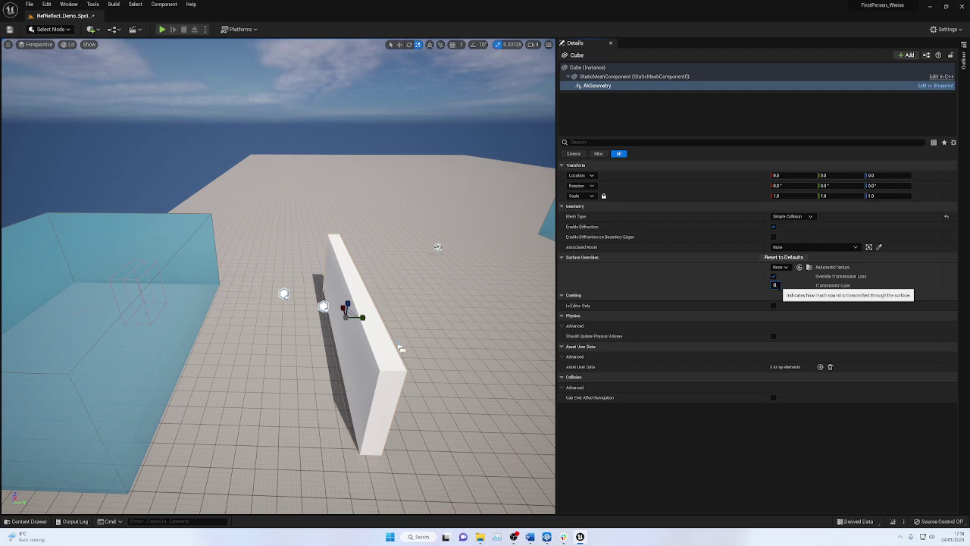
text(5)
key(Return)
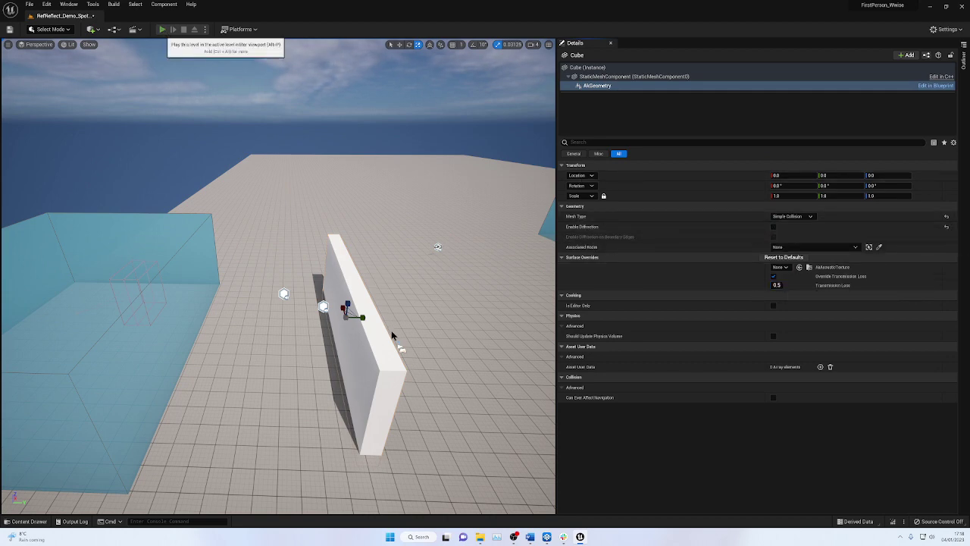
- Play the level to check the sound around the wall with diffraction disabled, and look over the wall's components
key(alt+p)
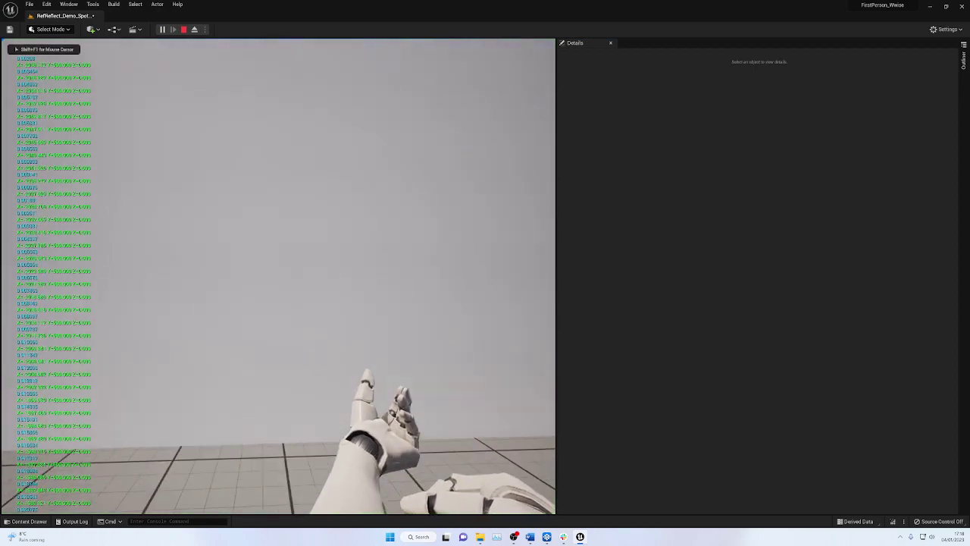
key(w)
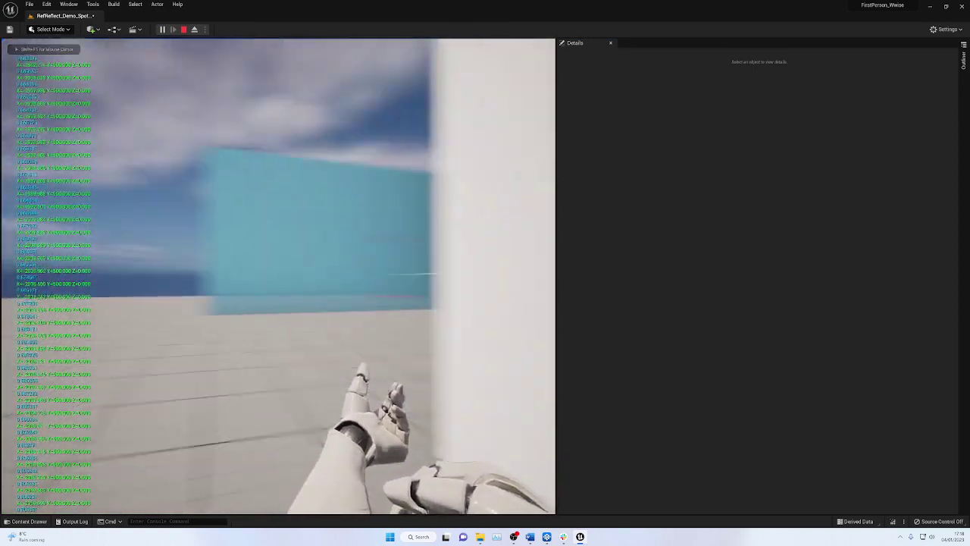
key(Escape)
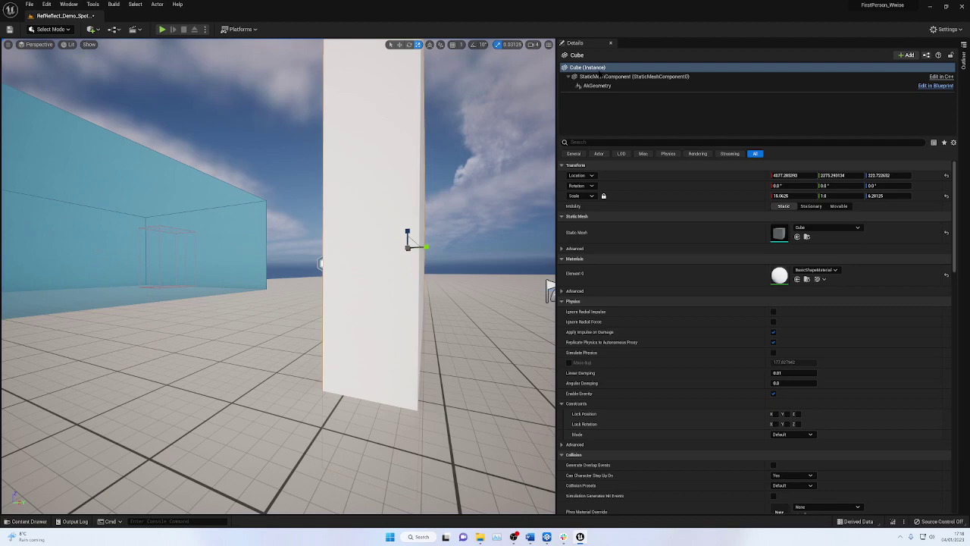
click(600, 86)
click(604, 77)
- Set the Occlusion Refresh Interval of the Play_Gun emitter behind the wall back to 0.0
right_drag(425, 169, 426, 173)
key(a)
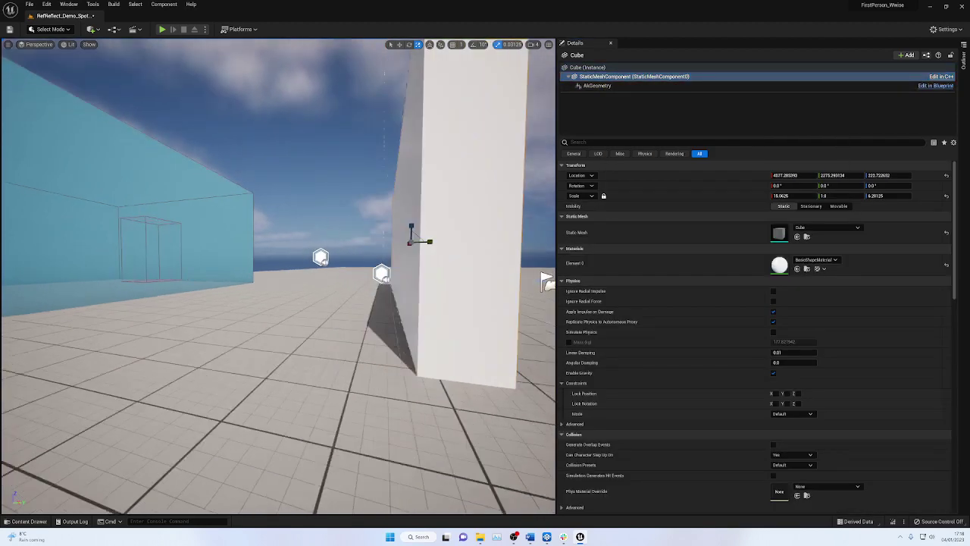
key(a)
click(356, 254)
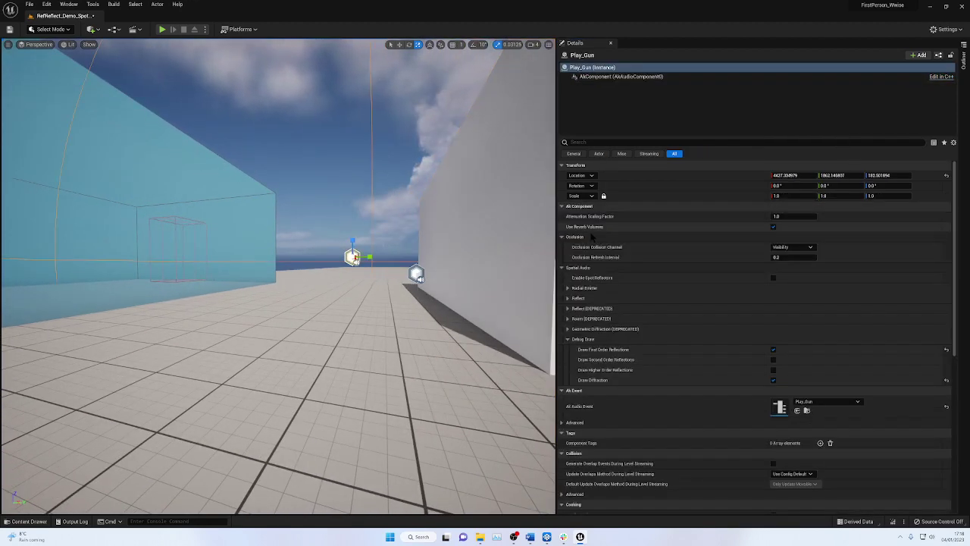
click(781, 257)
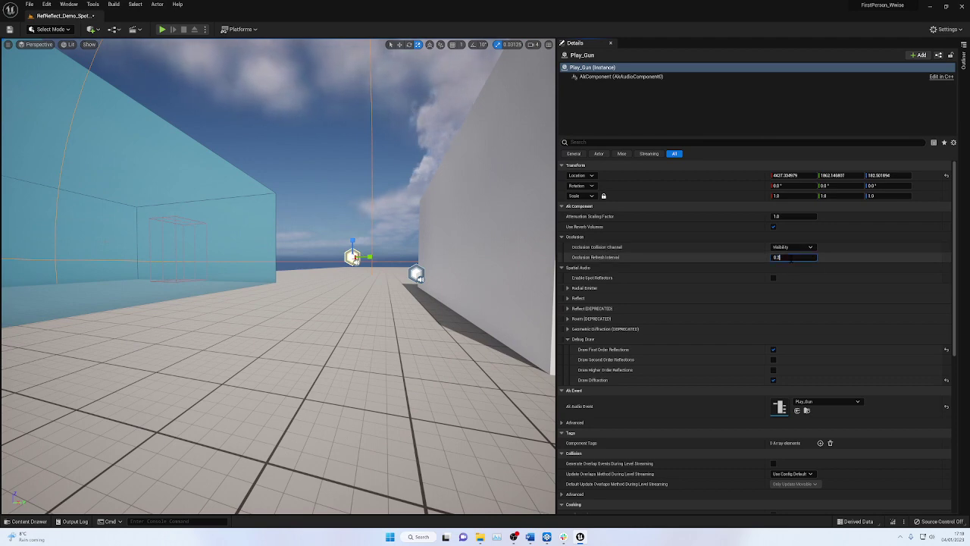
text(0.0)
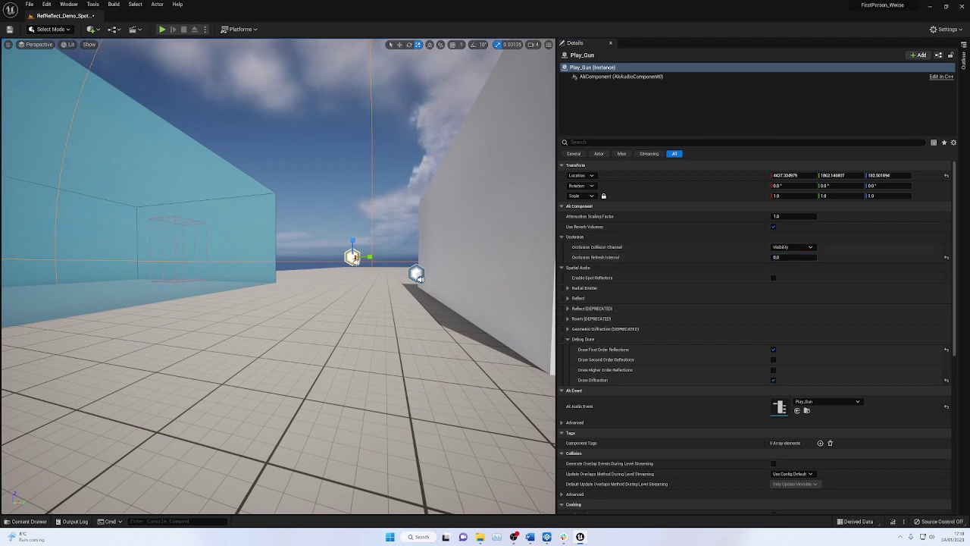
click(428, 293)
- Play the level and walk along the wall to check the gun sound with an Occlusion Refresh Interval of 0.0
click(161, 29)
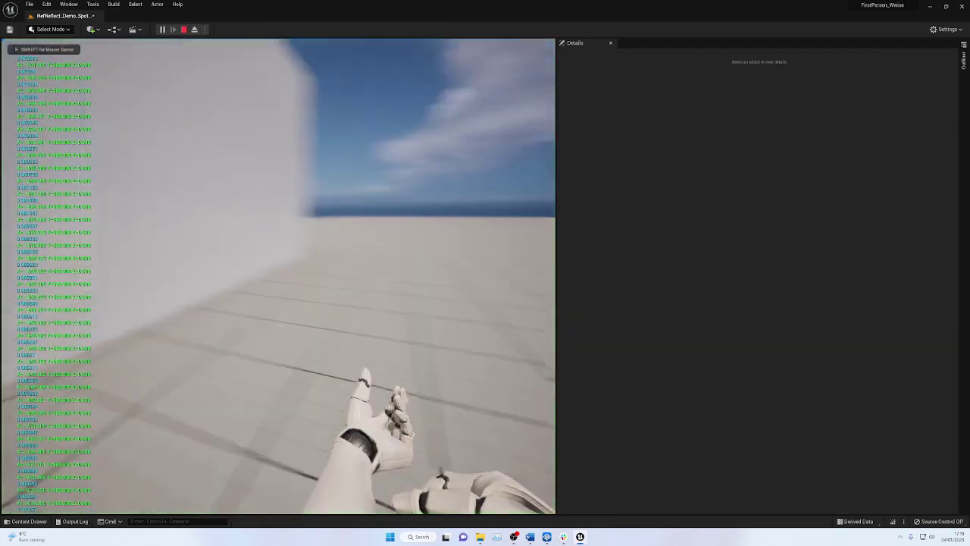
key(s)
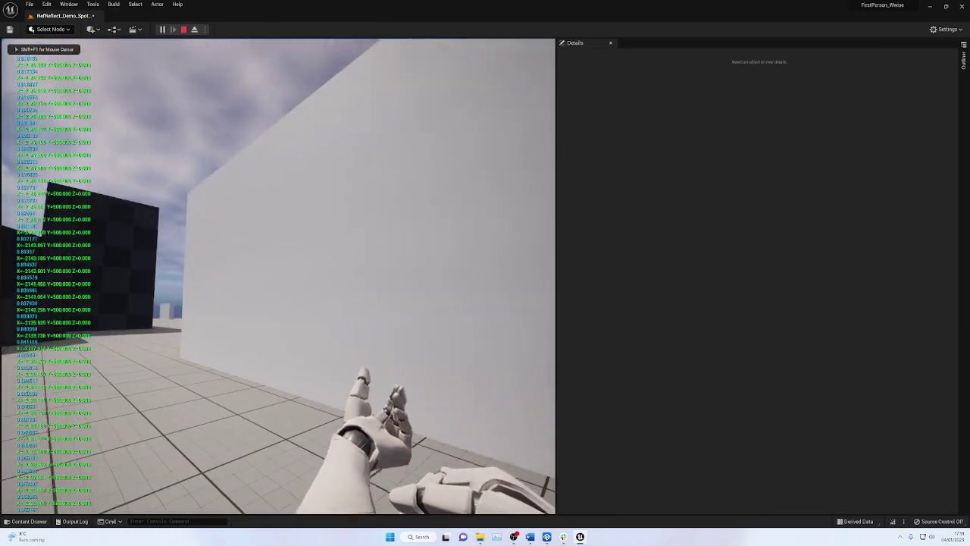
key(shift+F1)
key(Escape)
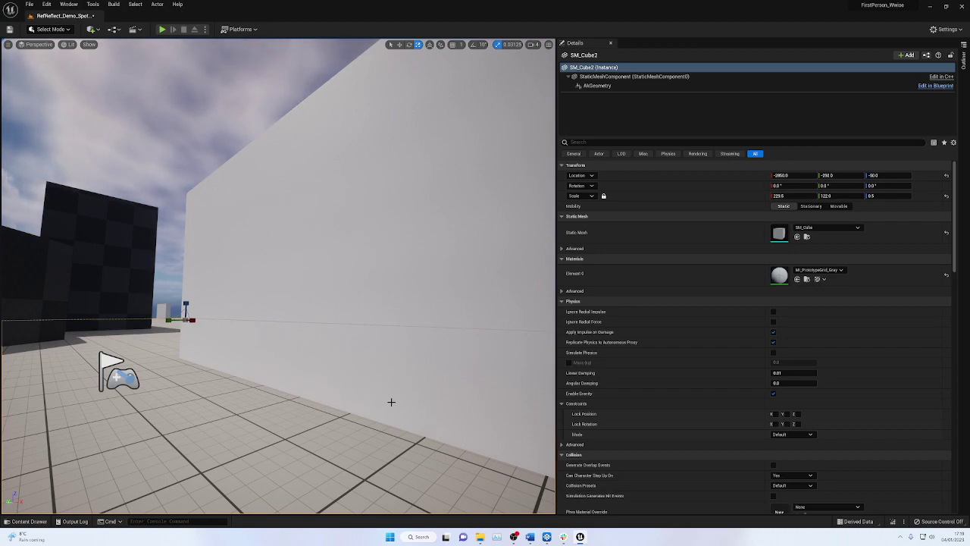
- Scale the wall's AkGeometry component along X and shrink the wall's mesh to an X scale of about 0.71
right_drag(278, 275, 217, 361)
key(s)
key(d)
click(275, 331)
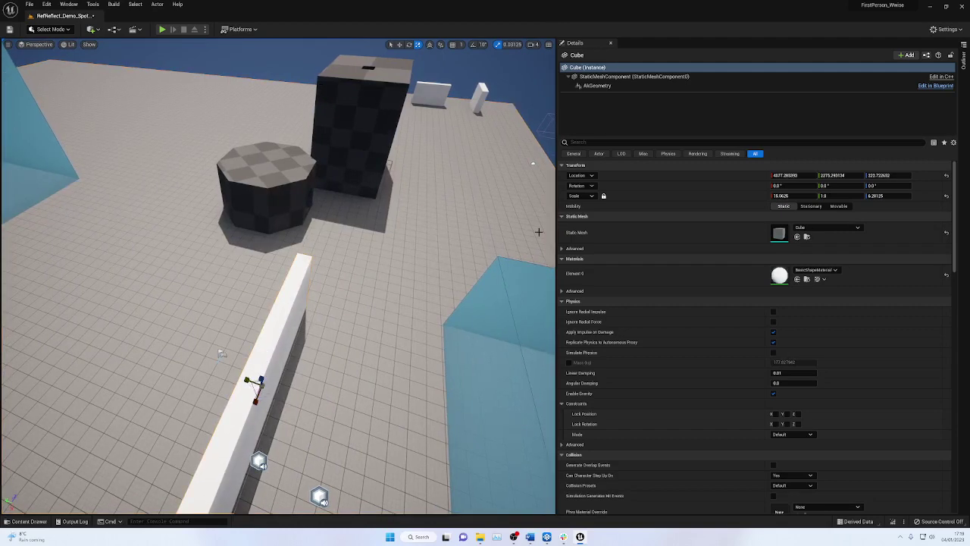
click(605, 86)
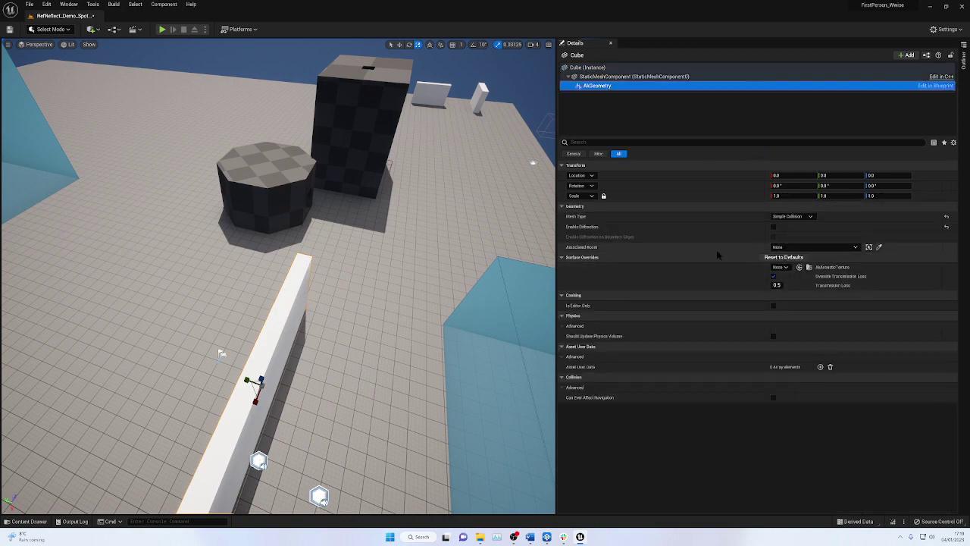
right_drag(319, 326, 5, 326)
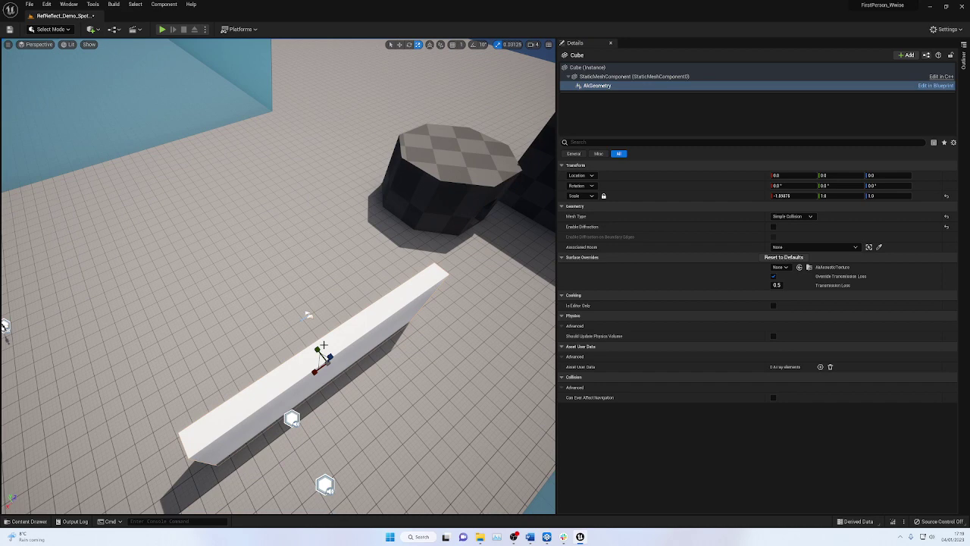
click(323, 351)
drag(322, 355, 340, 366)
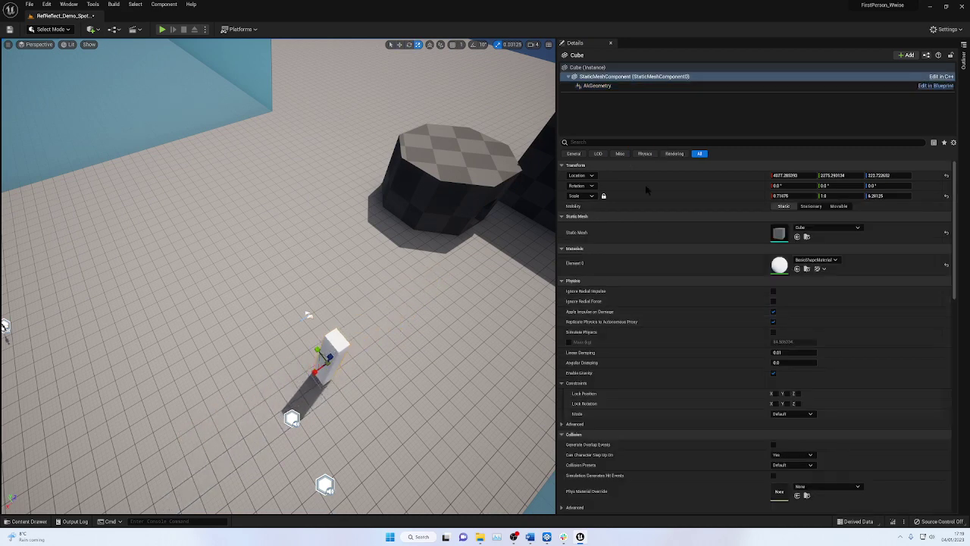
- Reset the pillar's AkGeometry scale to 1.0, set its Transmission Loss to 1.0 and enable diffraction
click(607, 86)
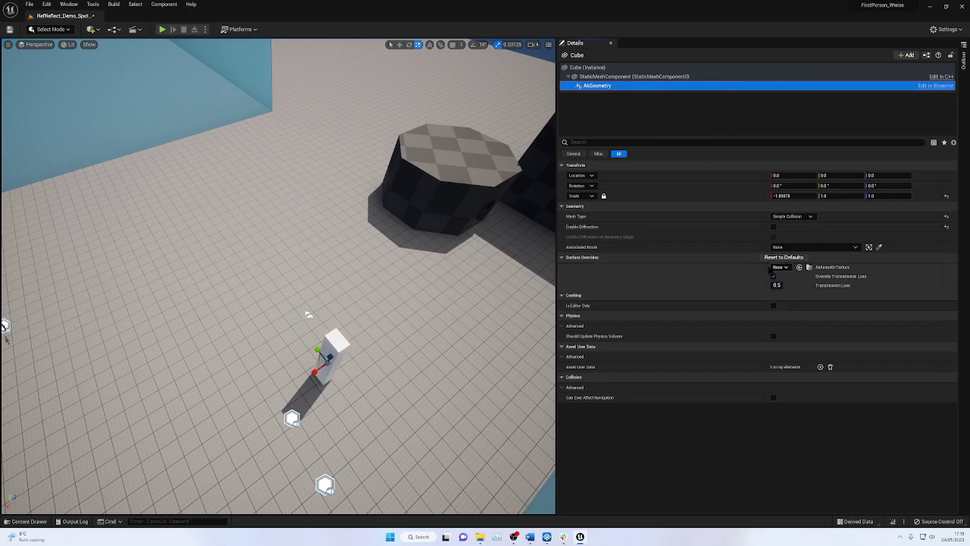
click(776, 285)
text(1)
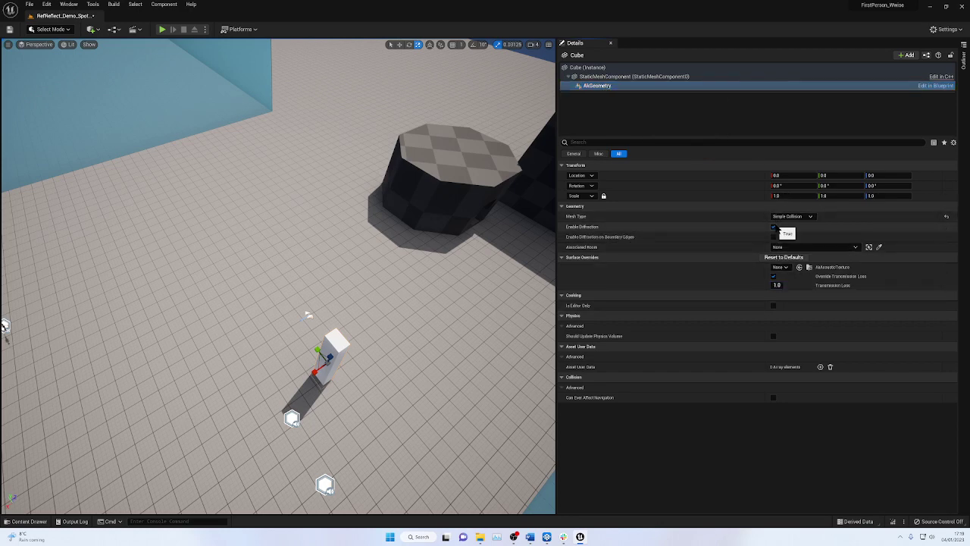
right_drag(332, 356, 337, 356)
click(331, 357)
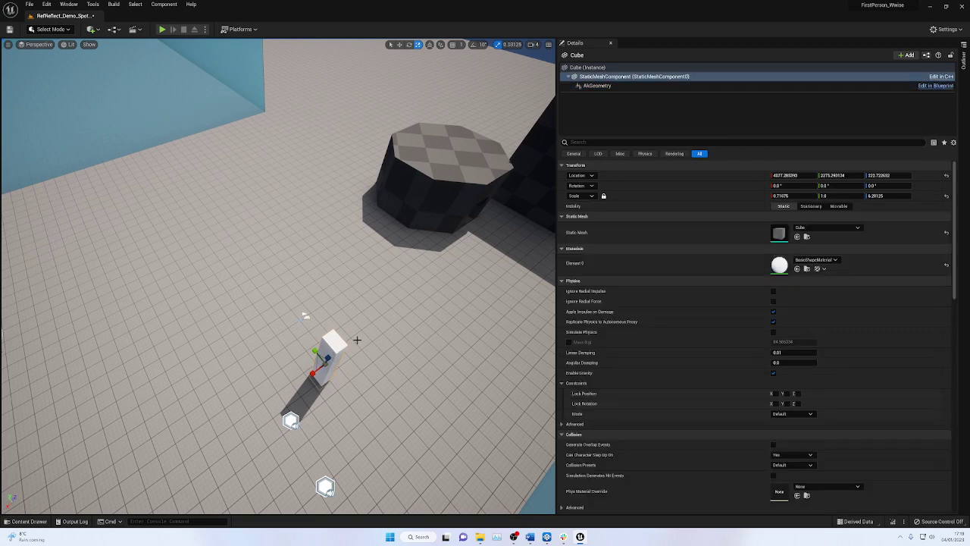
click(609, 87)
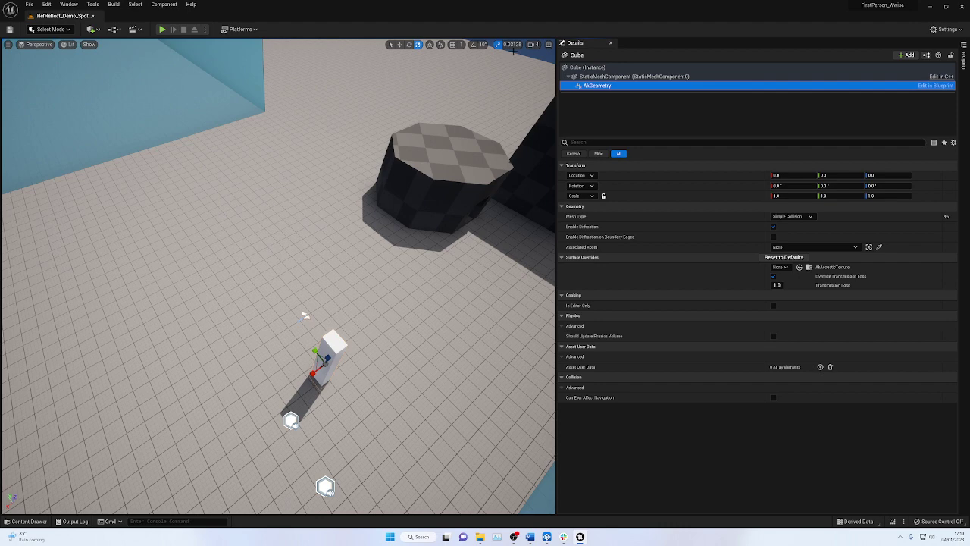
- Duplicate the pillar into a row of three, and copy that row alongside to make two rows
click(332, 346)
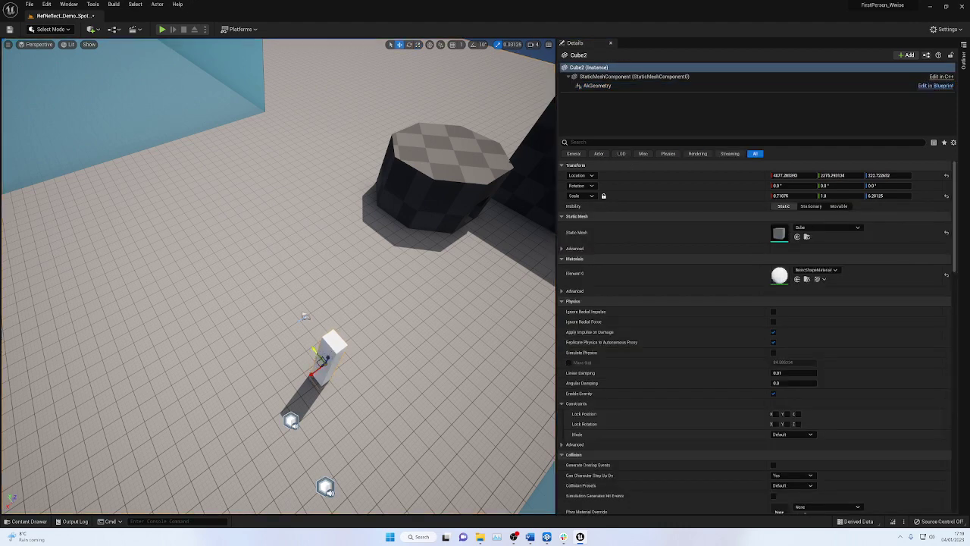
alt+drag(309, 363, 261, 282)
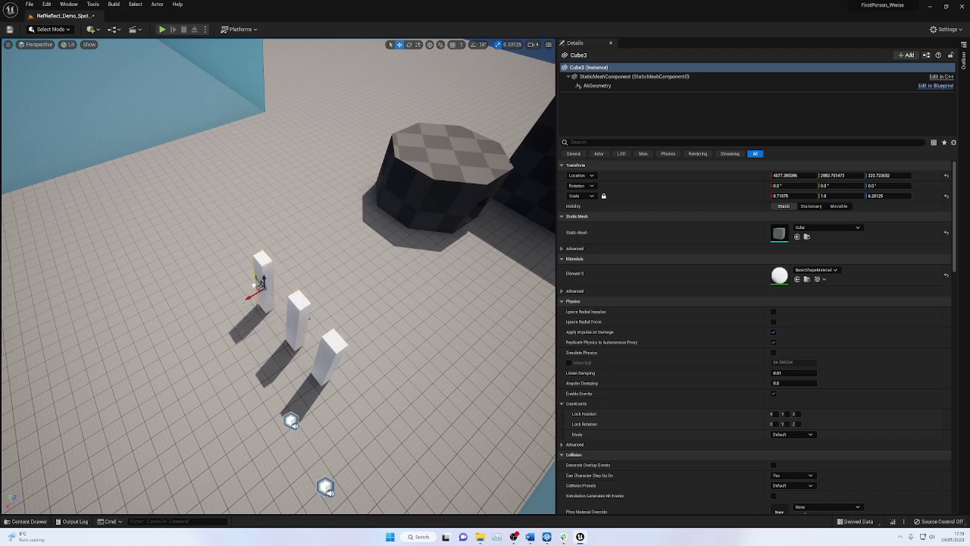
ctrl+click(292, 308)
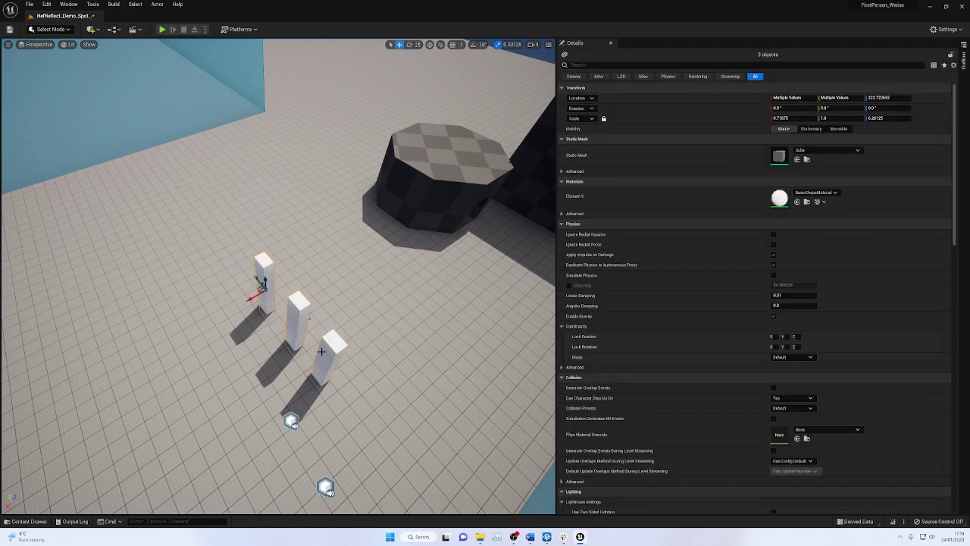
alt+drag(258, 299, 219, 275)
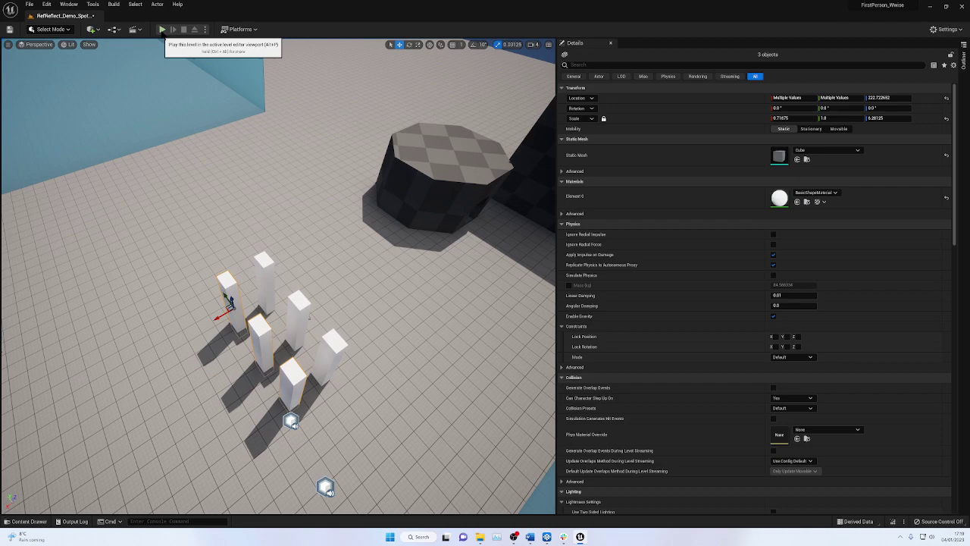
- Play the level and walk around the six pillars to check the sound diffraction between them
key(alt+p)
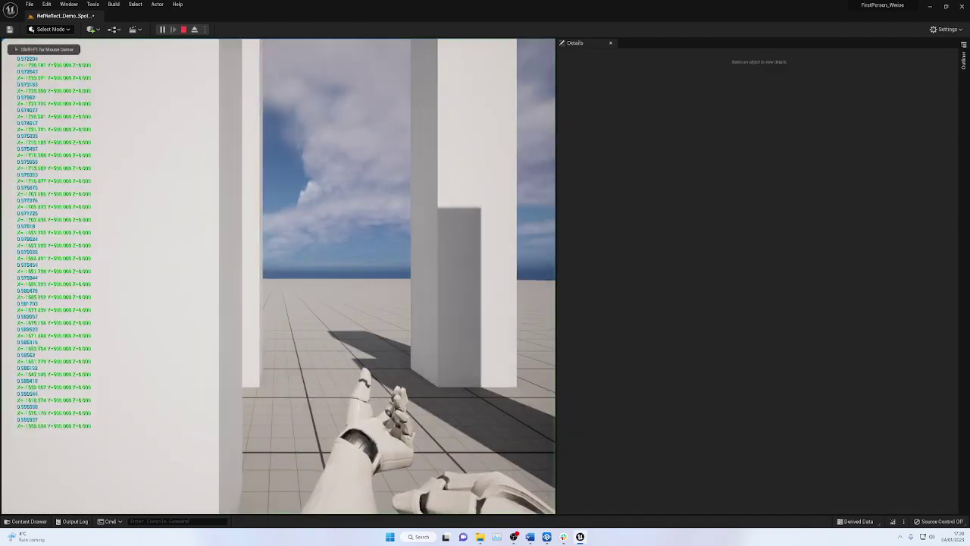
key(w)
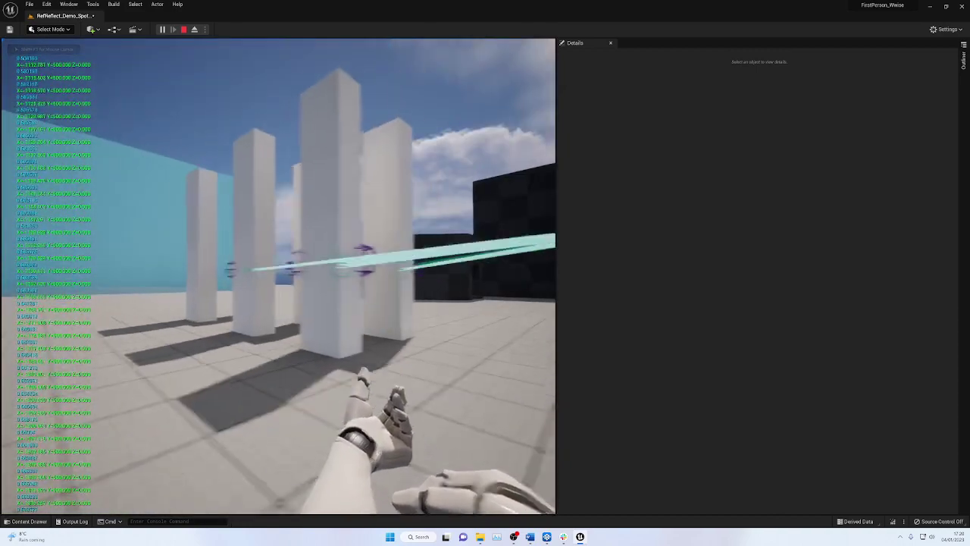
key(Escape)
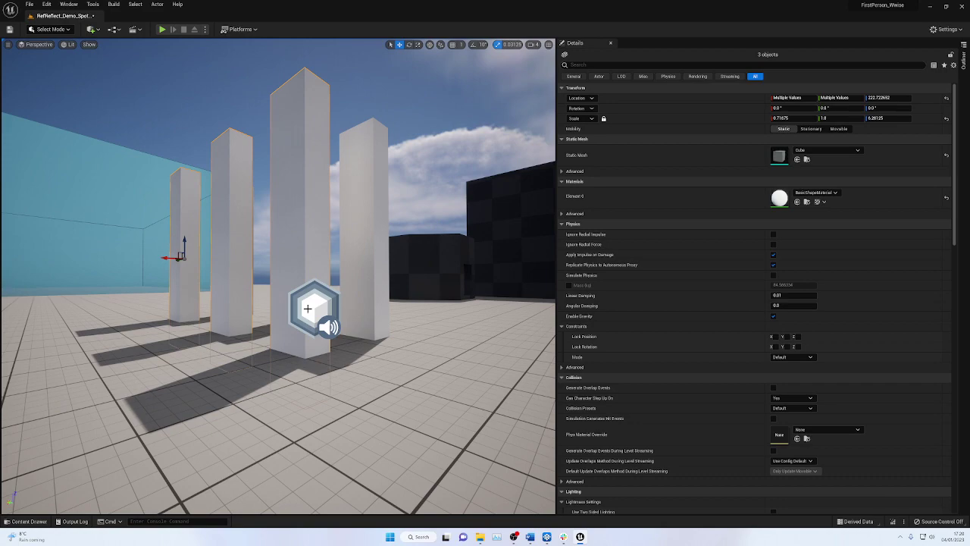
key(Escape)
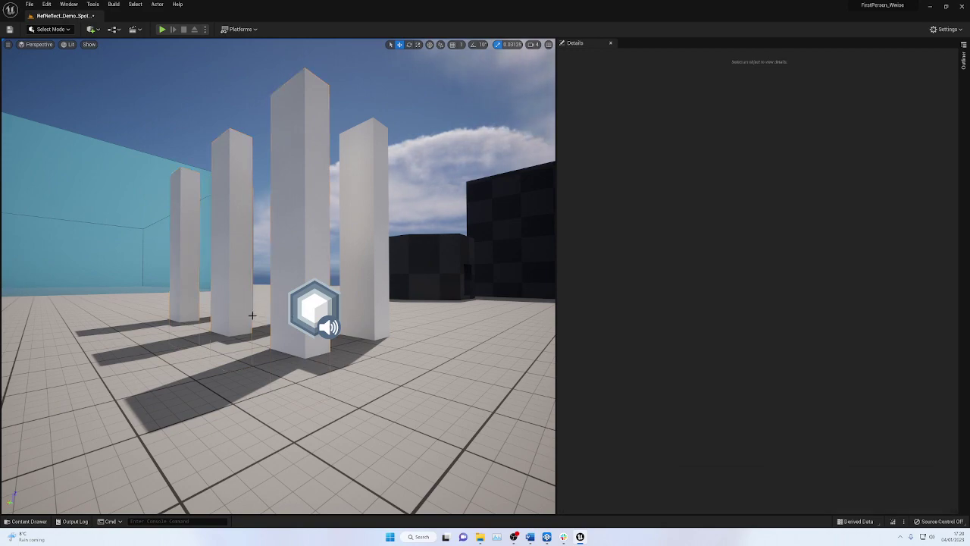
- Check a duplicated pillar's AkGeometry component and undo the pillar duplications back to the single pillar
right_drag(252, 315, 318, 417)
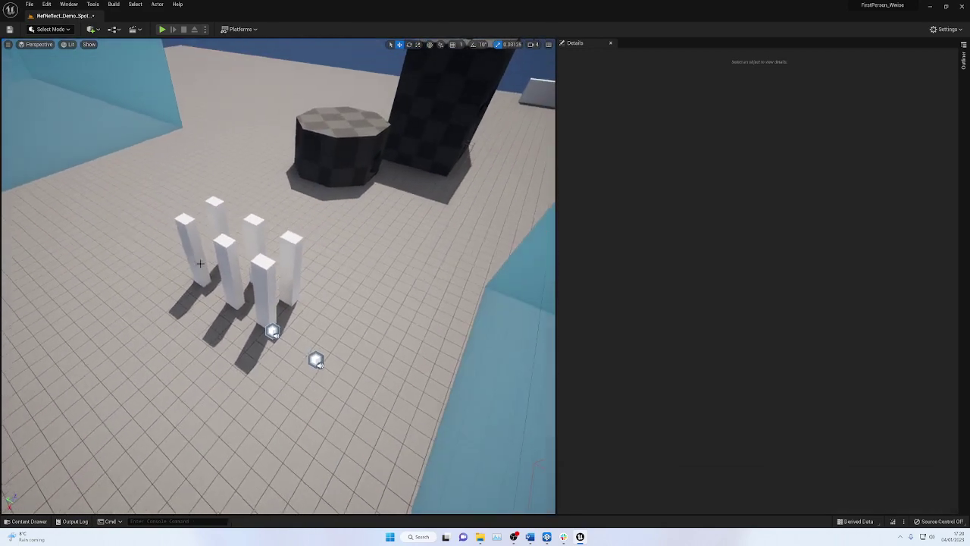
click(287, 250)
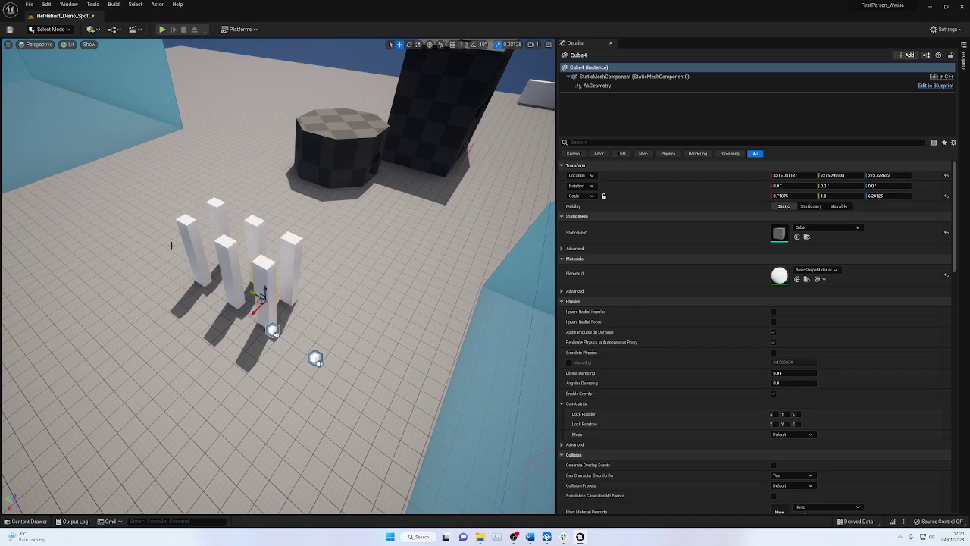
click(598, 85)
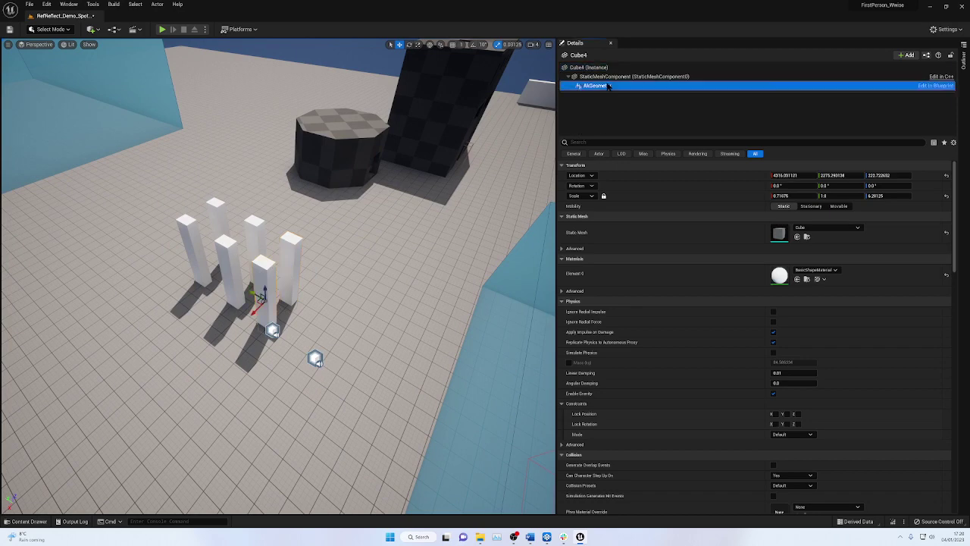
key(ctrl+z)
key(ctrl+z)
key(ctrl+z)
key(ctrl+z)
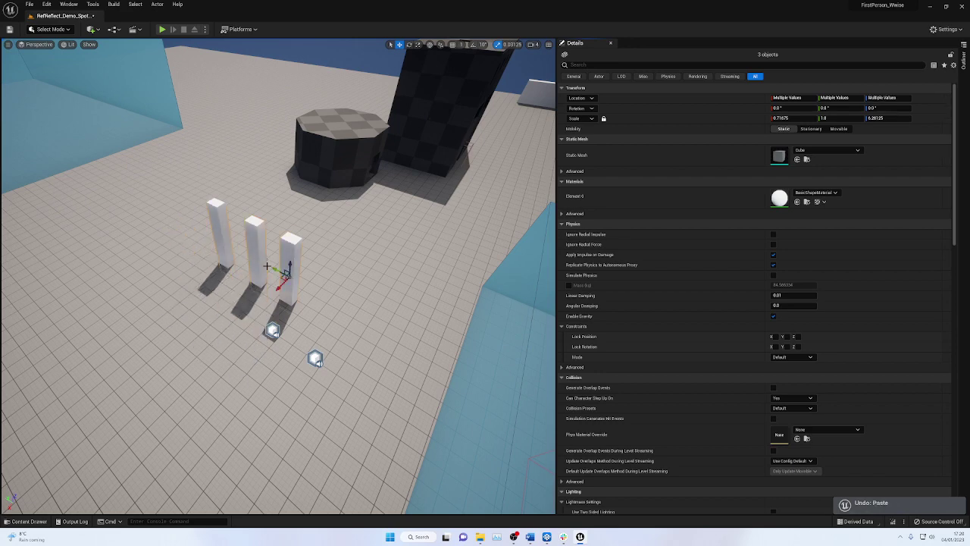
key(ctrl+z)
key(ctrl+z)
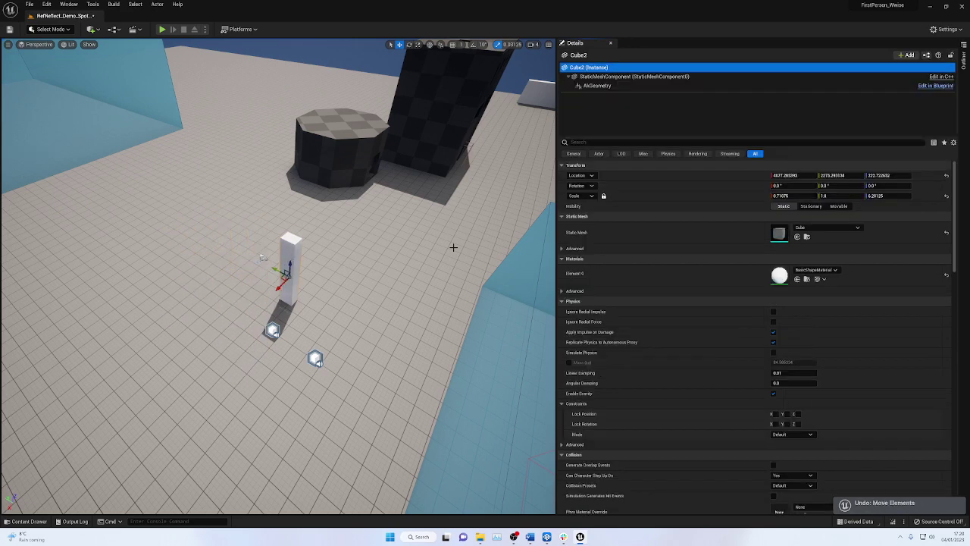
- Set the Associated Room of the pillar's AkGeometry to AkSpatialAudioVolume83 and select that blue volume to verify its name
click(611, 87)
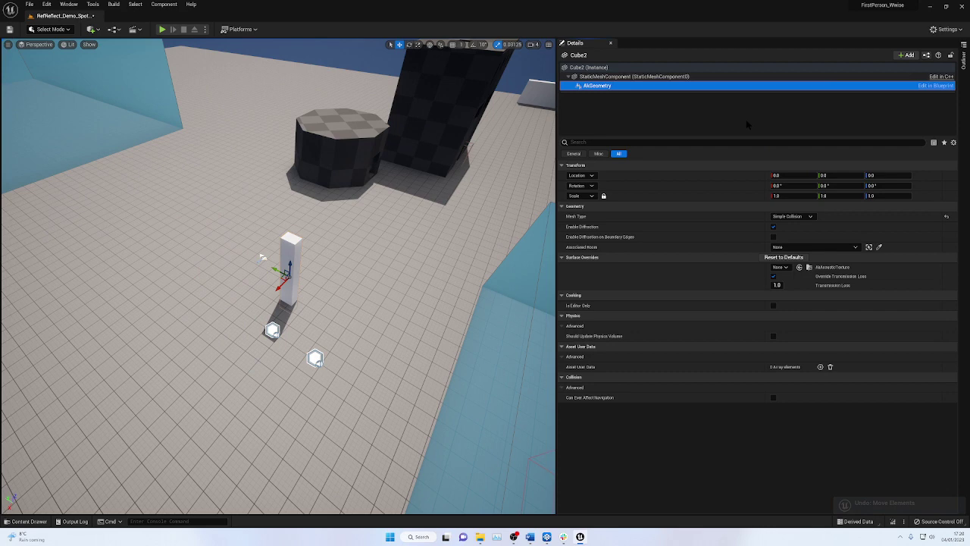
click(805, 248)
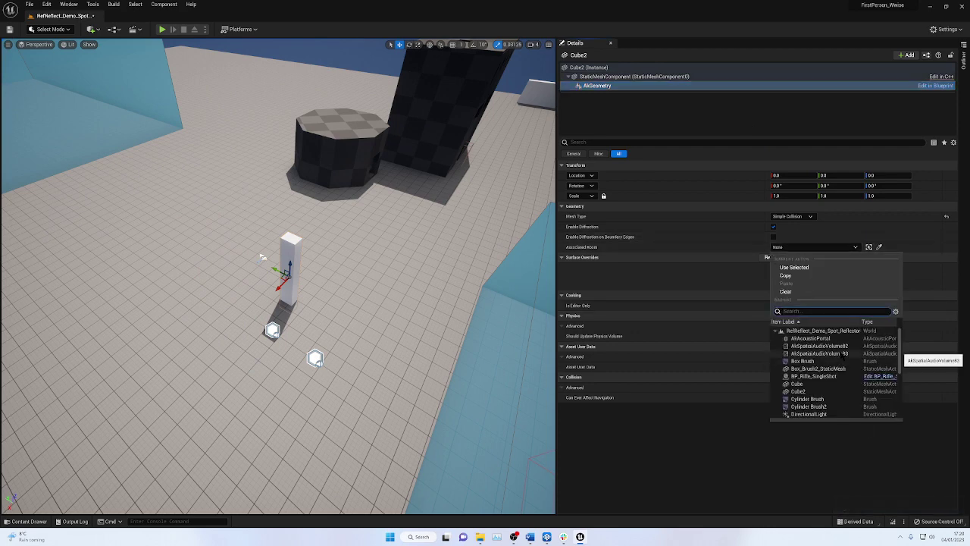
click(842, 354)
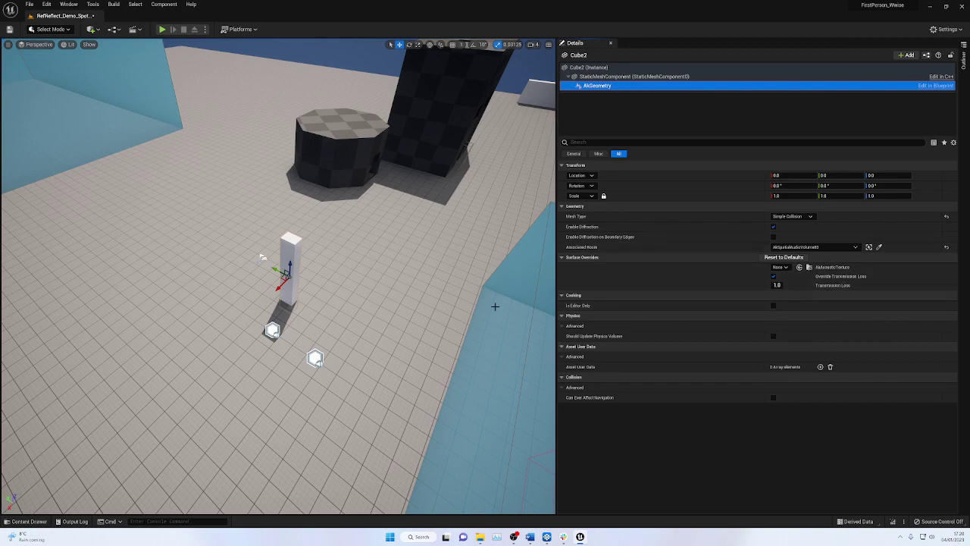
right_drag(493, 305, 599, 266)
click(345, 196)
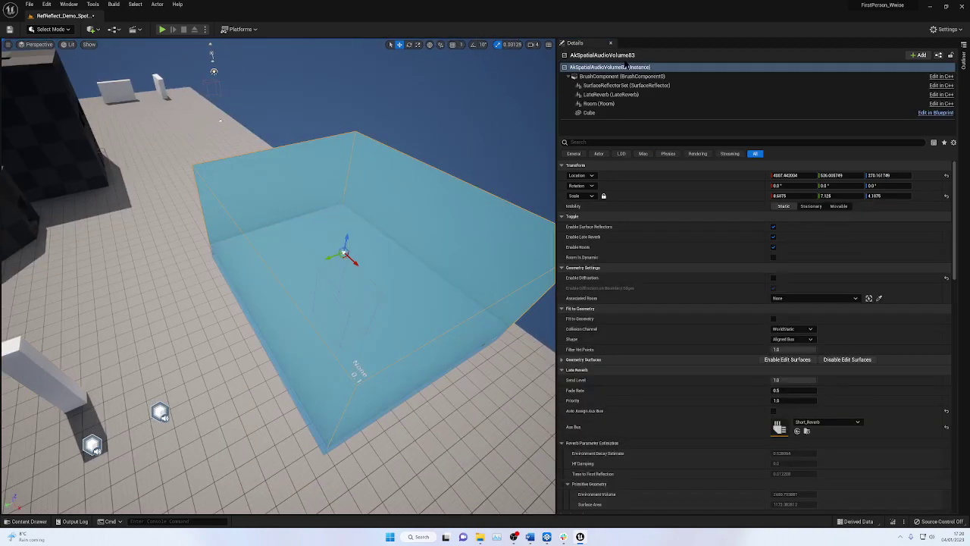
- Duplicate the room-associated pillar into a row of three and copy the row twice to form a 3 by 3 grid
right_drag(194, 263, 94, 271)
click(226, 236)
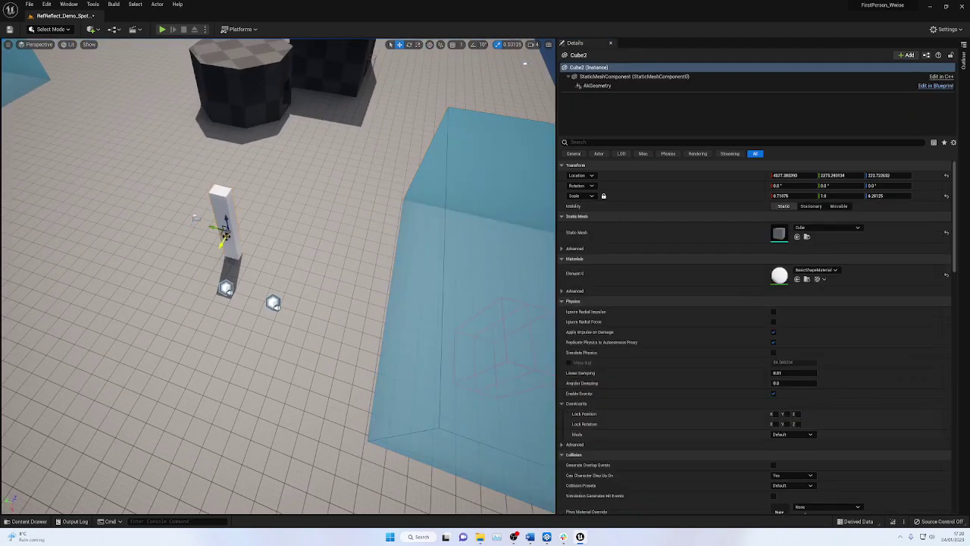
alt+drag(217, 229, 165, 217)
ctrl+click(191, 195)
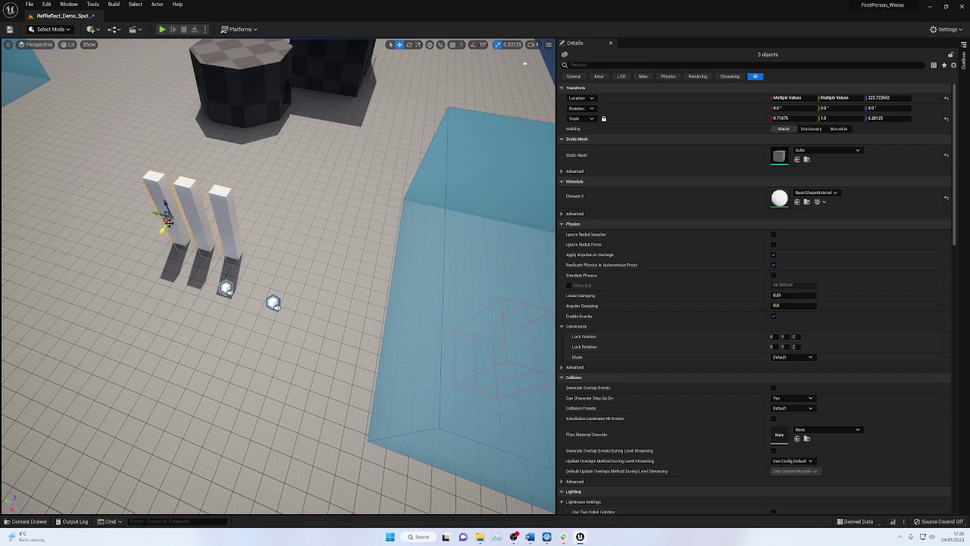
alt+drag(167, 222, 108, 288)
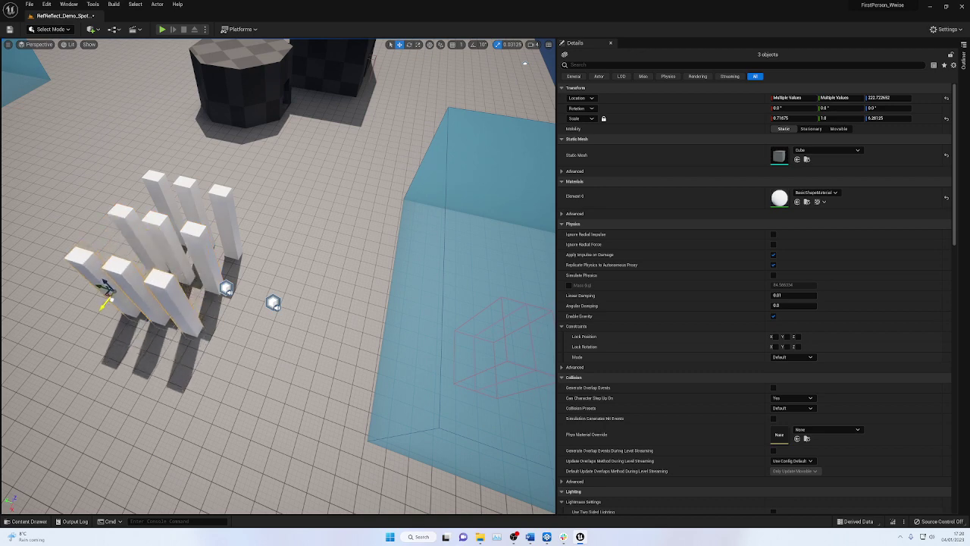
- Move AkSpatialAudioVolume83 over the pillar grid so that it encloses the pillars and the nearby emitters
click(446, 273)
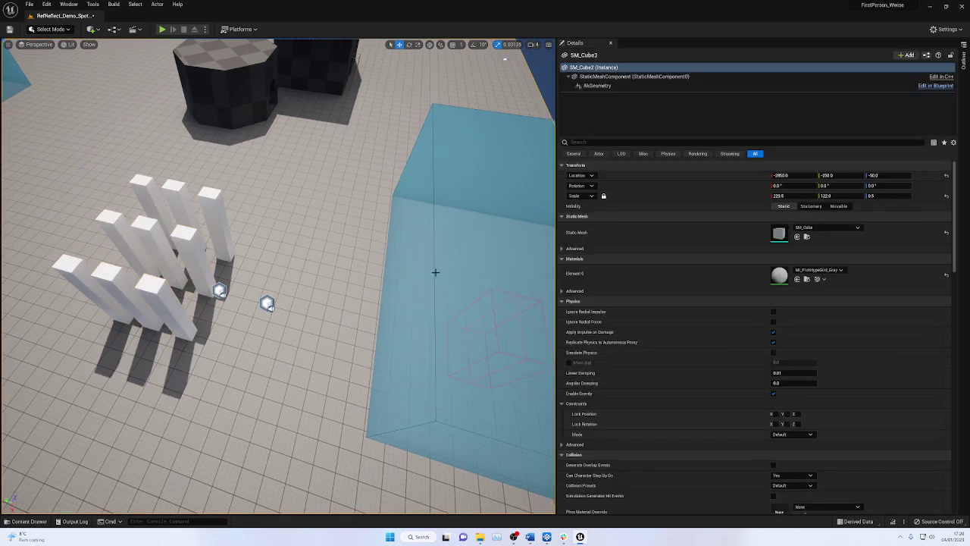
click(434, 271)
drag(537, 294, 159, 246)
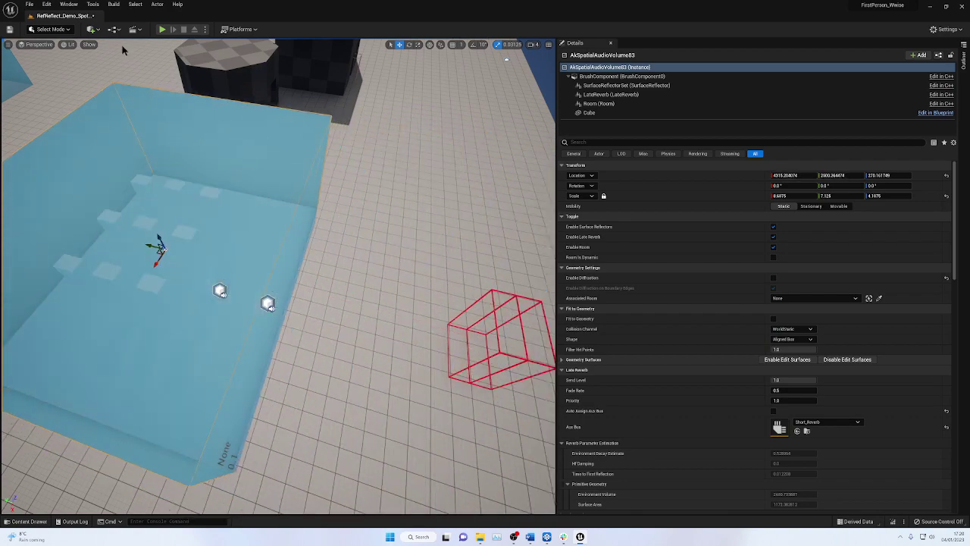
- Play the level and walk among the nine pillars inside the spatial audio volume to check the diffraction paths
click(163, 31)
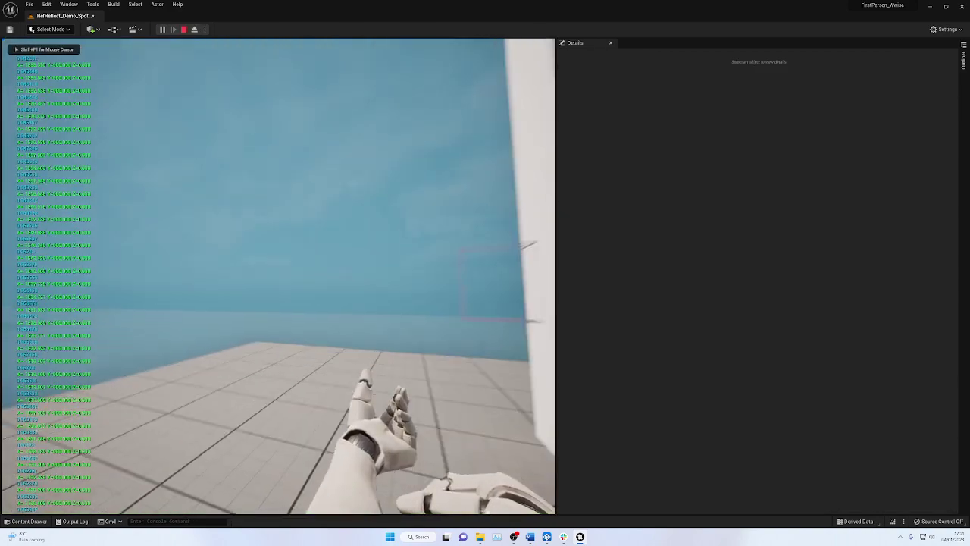
key(w)
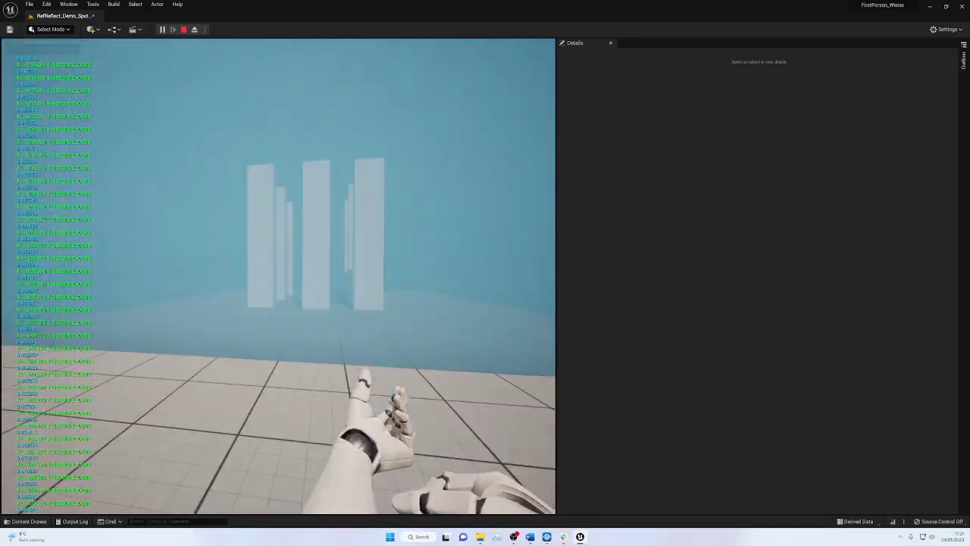
key(w)
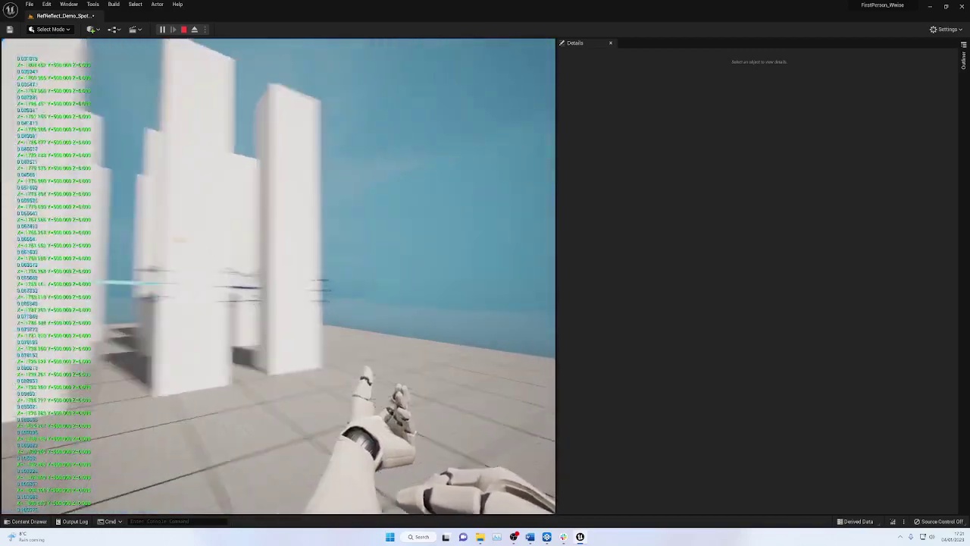
key(w)
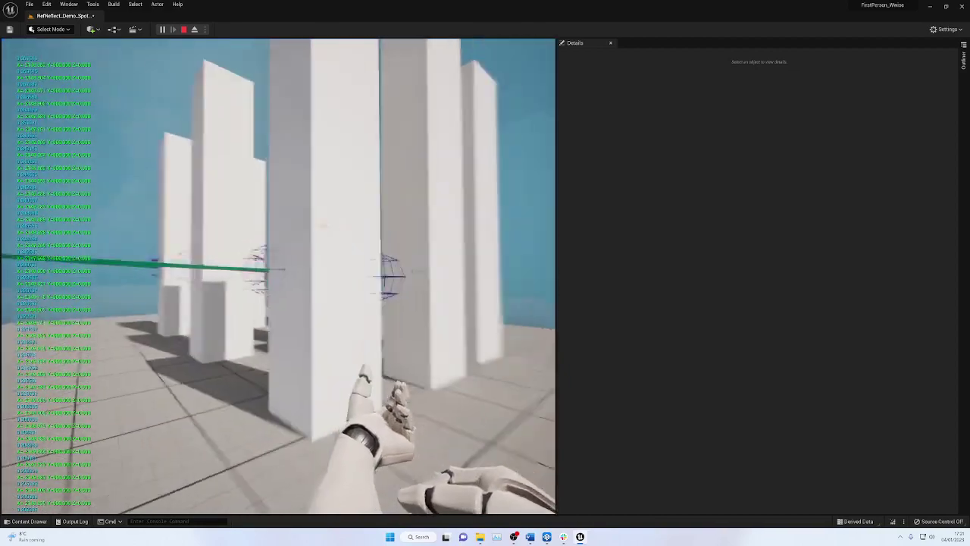
key(w)
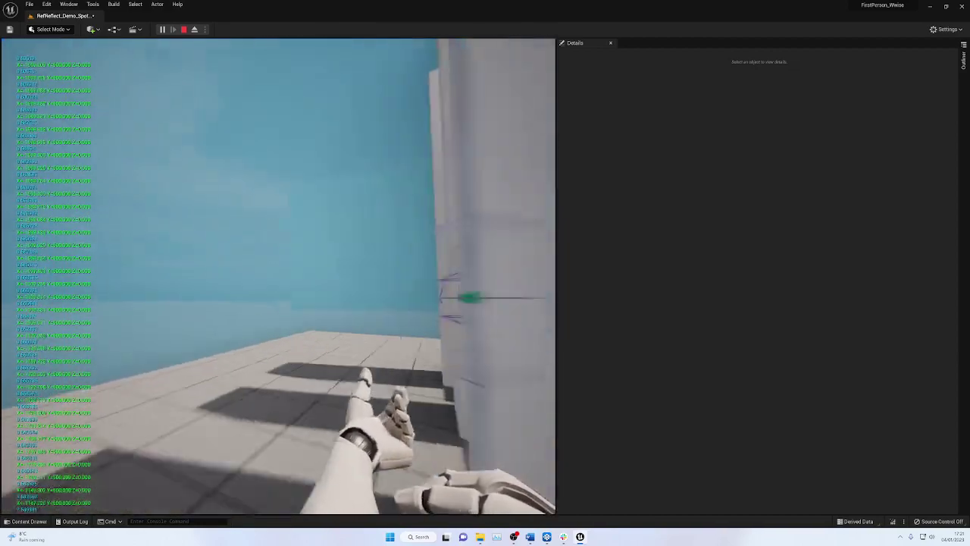
key(w)
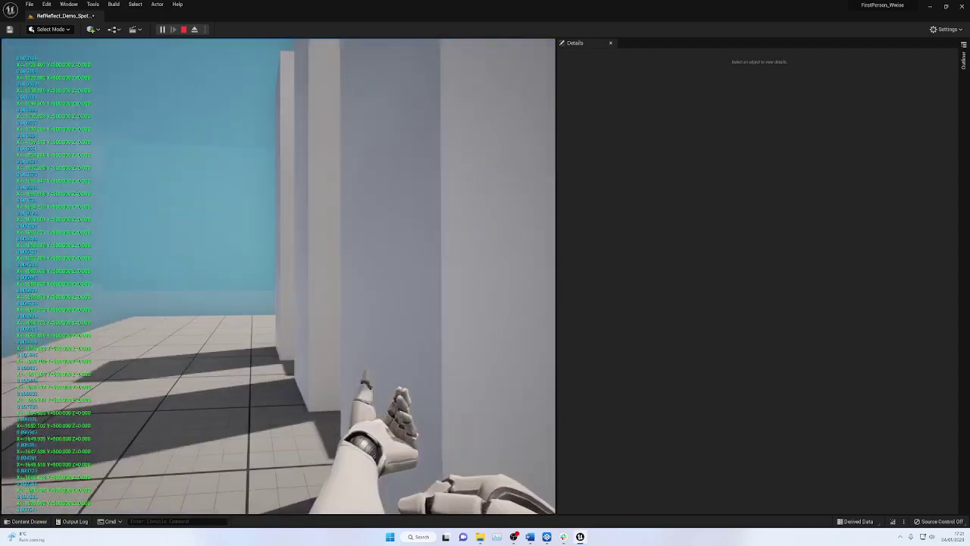
key(w)
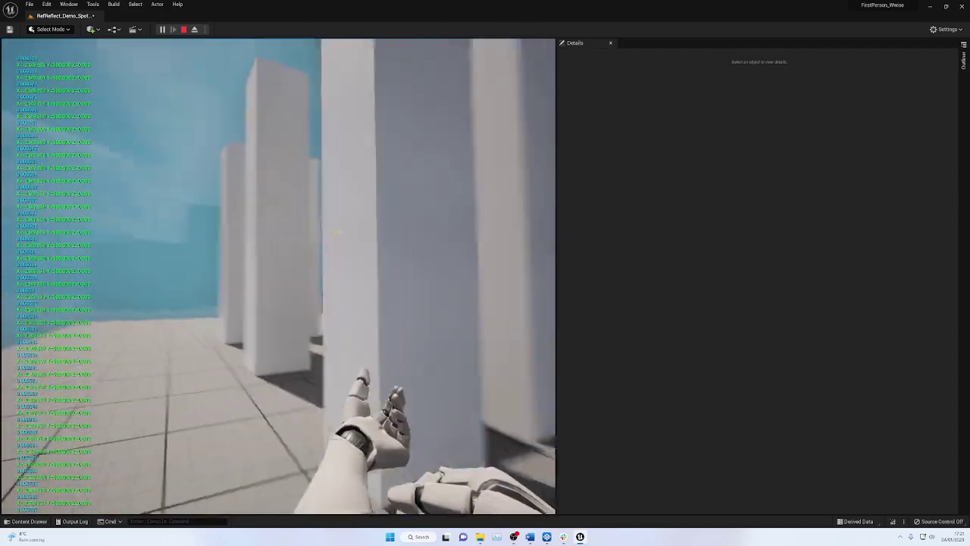
key(w)
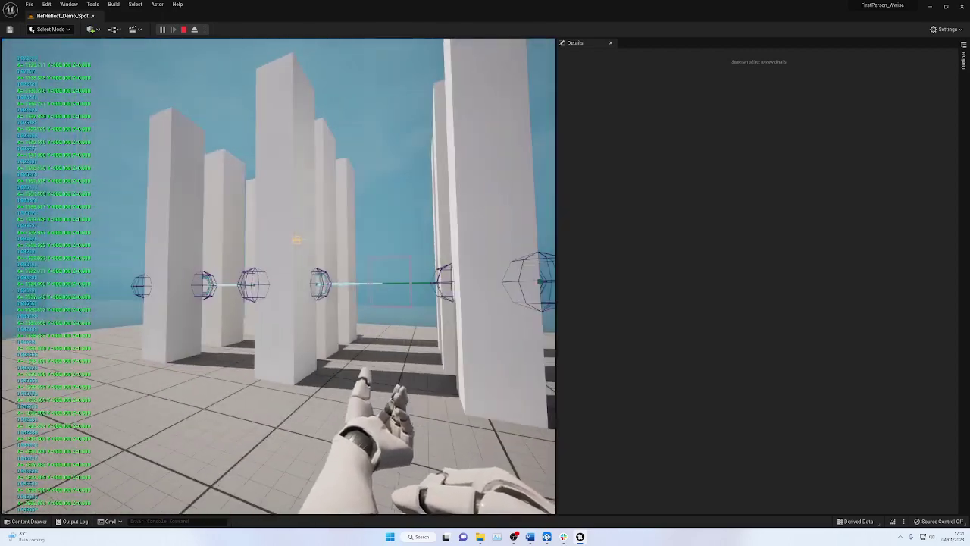
key(Escape)
key(f)
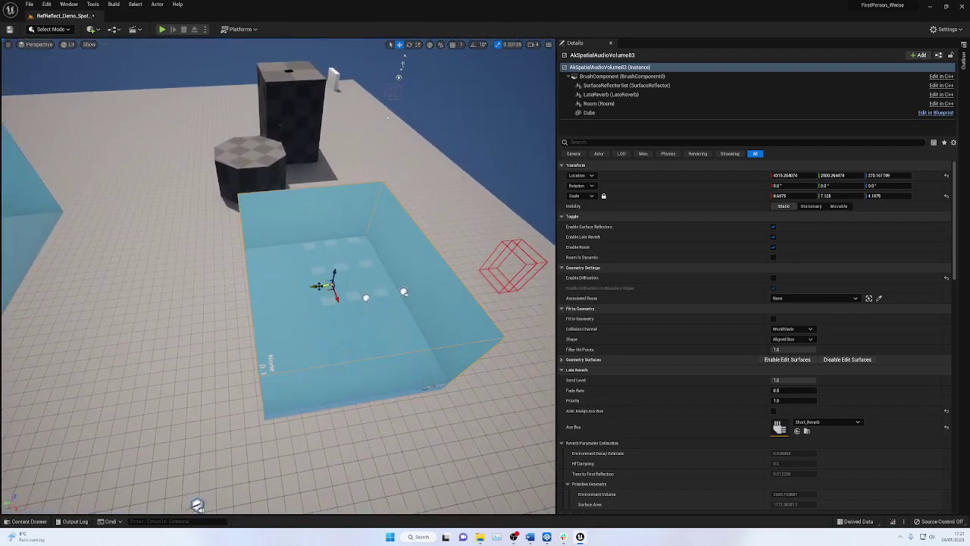
- Move AkSpatialAudioVolume83 off the pillar grid to the clear floor beside it and set its Room component's Transmission Loss to 0
drag(320, 285, 165, 303)
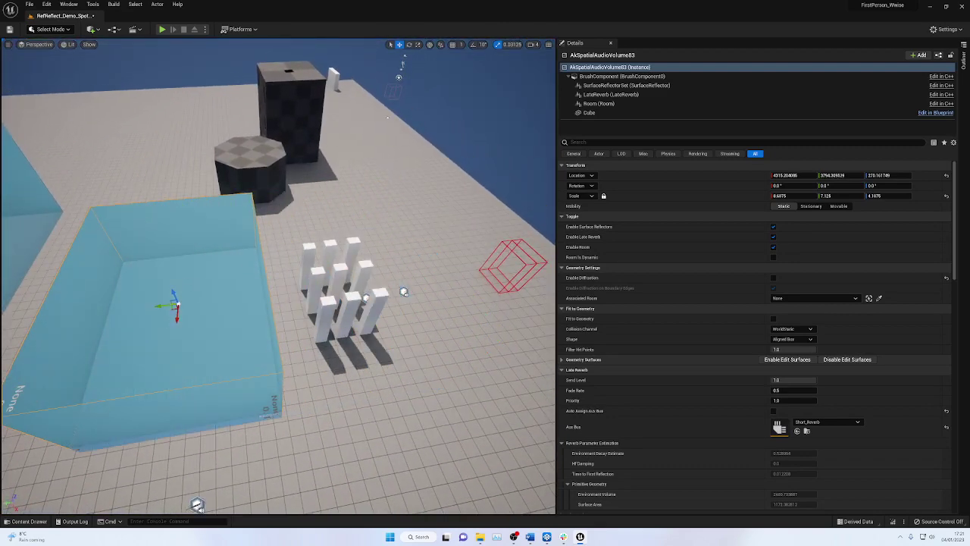
click(255, 267)
click(265, 266)
click(620, 104)
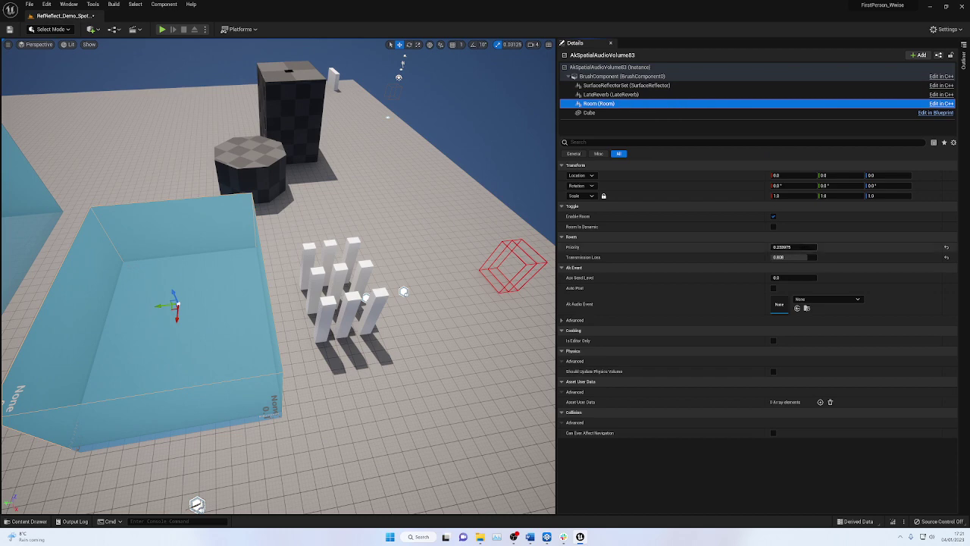
click(774, 217)
click(774, 218)
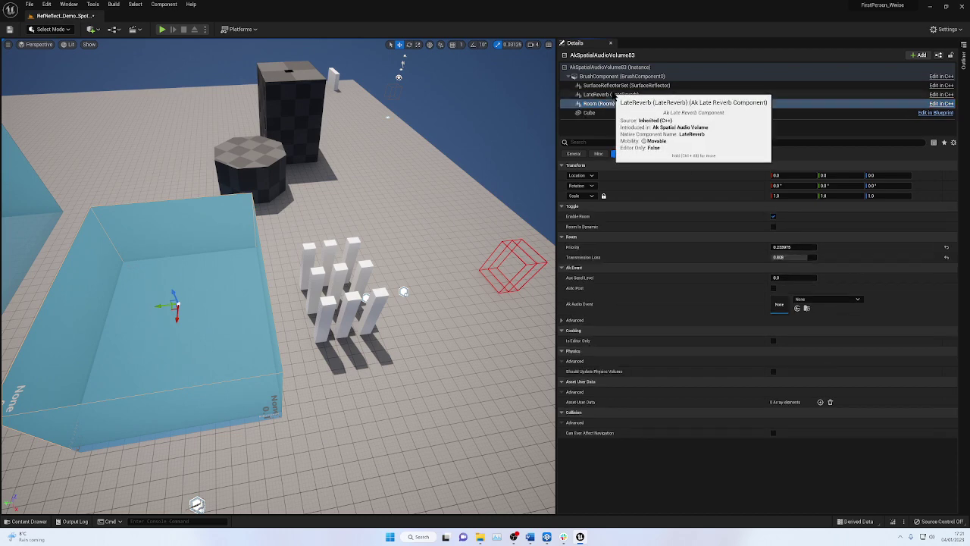
drag(804, 257, 766, 257)
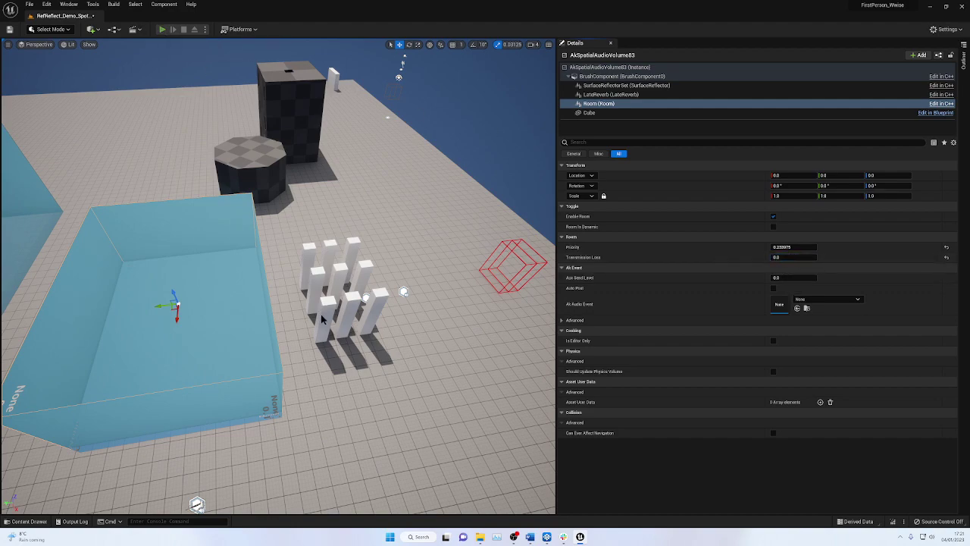
- Play the level and walk through the pillars and the relocated spatial audio volume to check the diffraction paths
click(163, 29)
key(w)
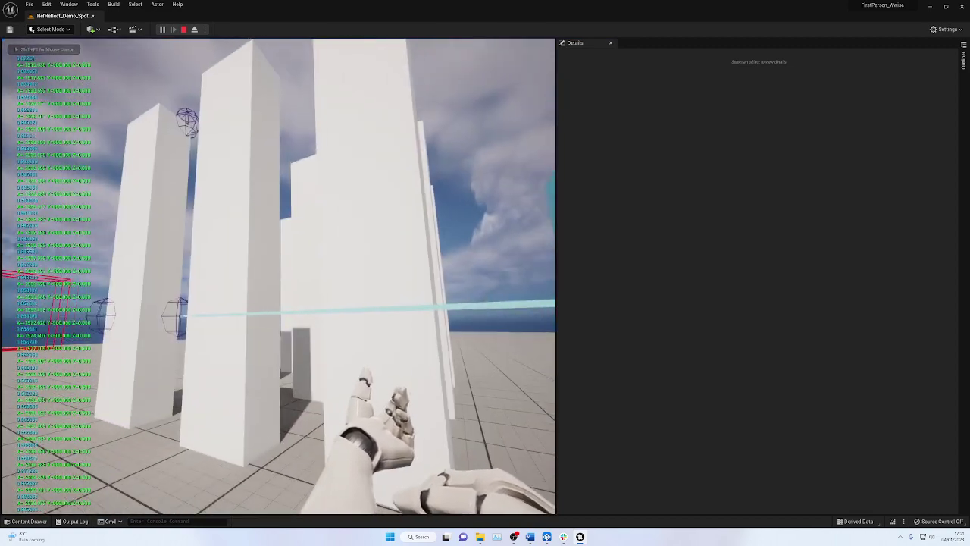
key(w)
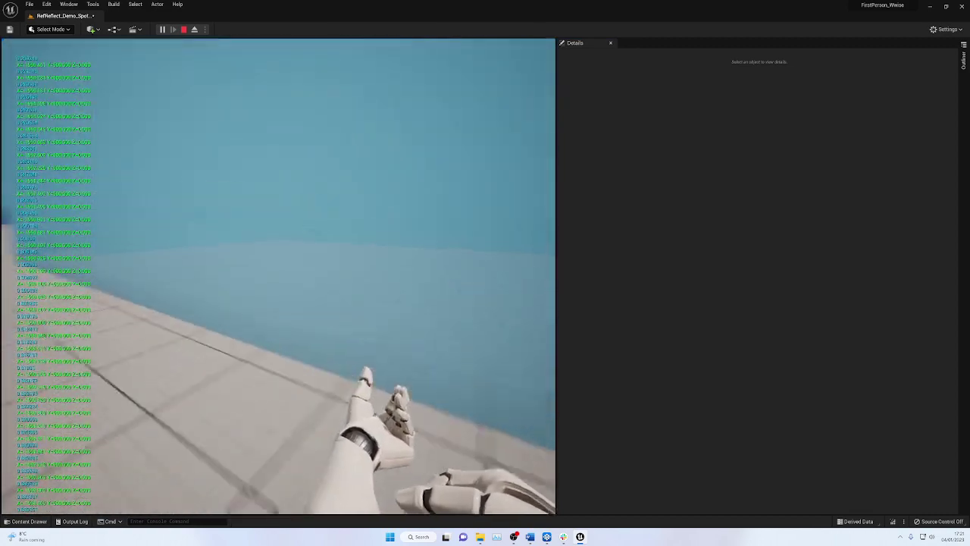
key(w)
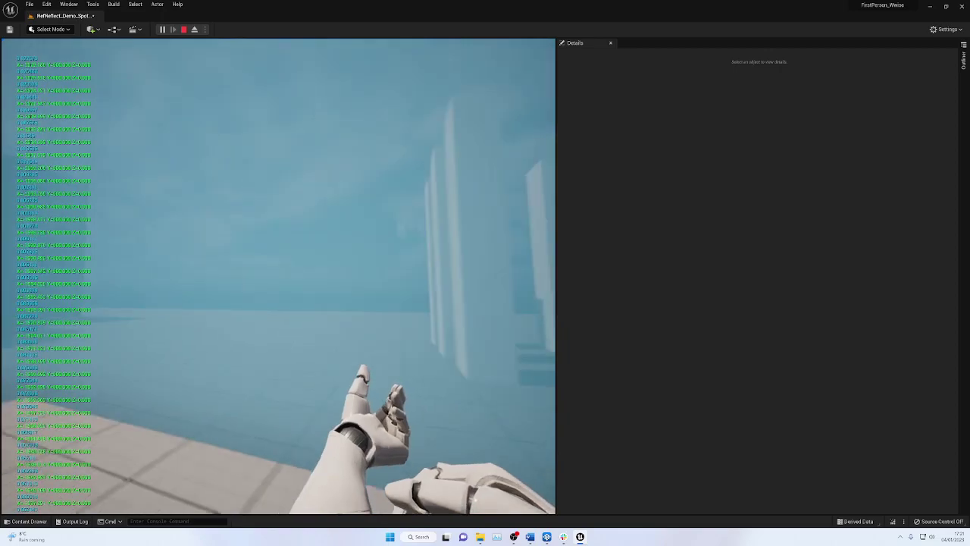
key(a)
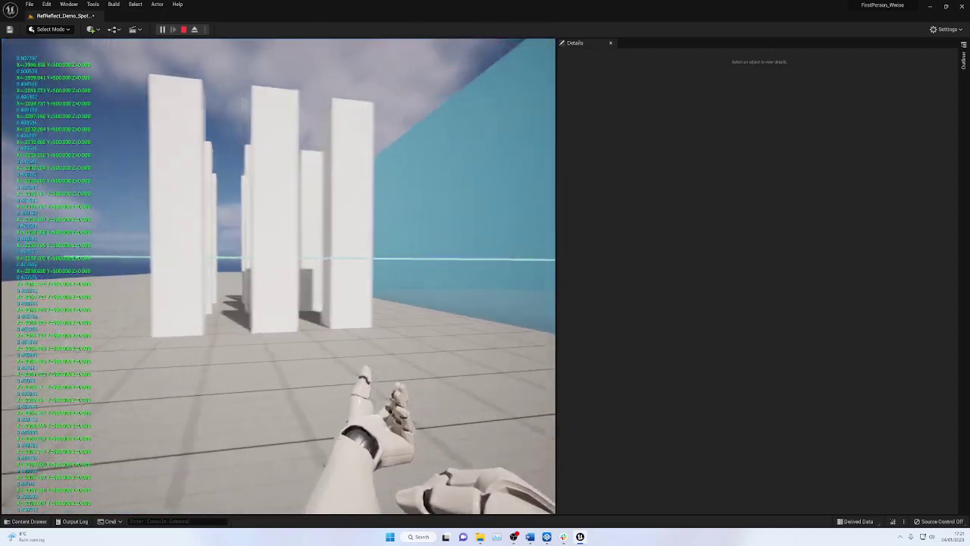
key(Escape)
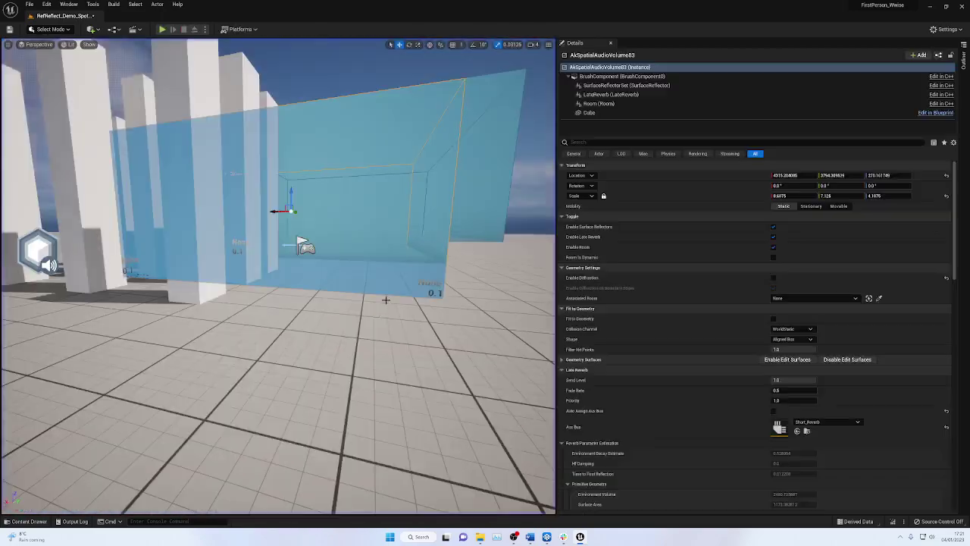
- Inspect the AkGeometry component of a grid pillar outside the volume to check its Associated Room setting
scroll(371, 318, down, 5)
right_drag(370, 318, 337, 353)
key(e)
mouse_move(364, 295)
right_down()
mouse_move(333, 352)
mouse_move(364, 295)
right_up()
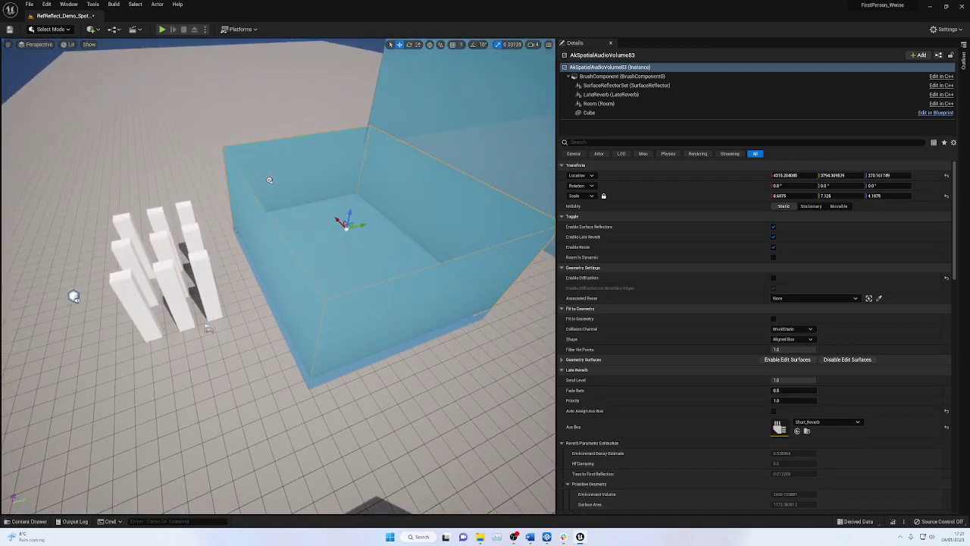
click(204, 282)
click(604, 85)
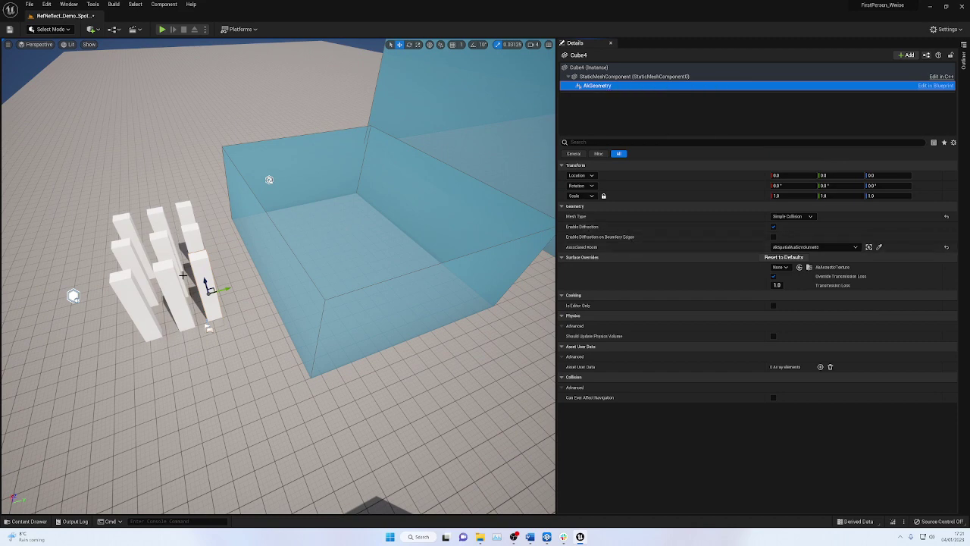
click(160, 248)
click(160, 249)
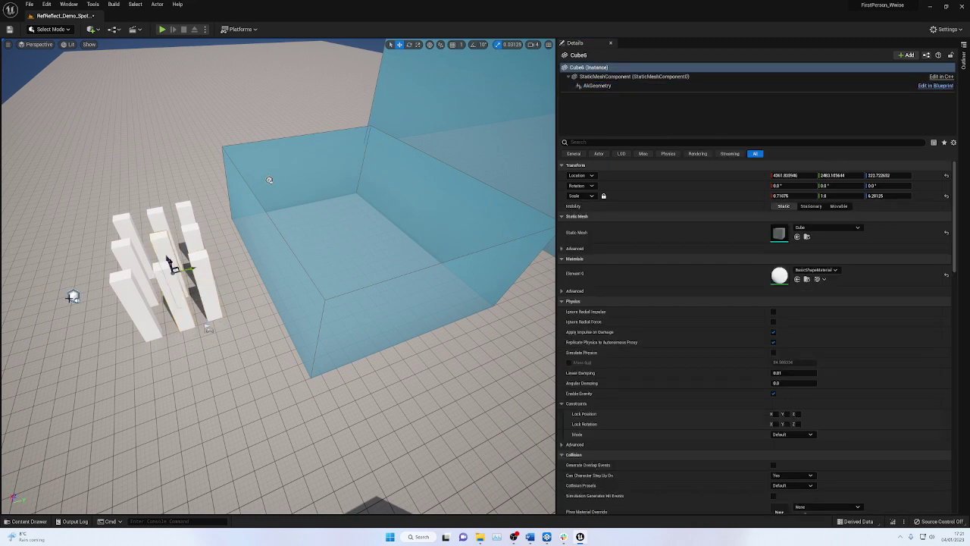
- Move the Play_Dog_Bark and Play_Gun emitters from beside the pillar grid into AkSpatialAudioVolume83
click(73, 296)
click(284, 209)
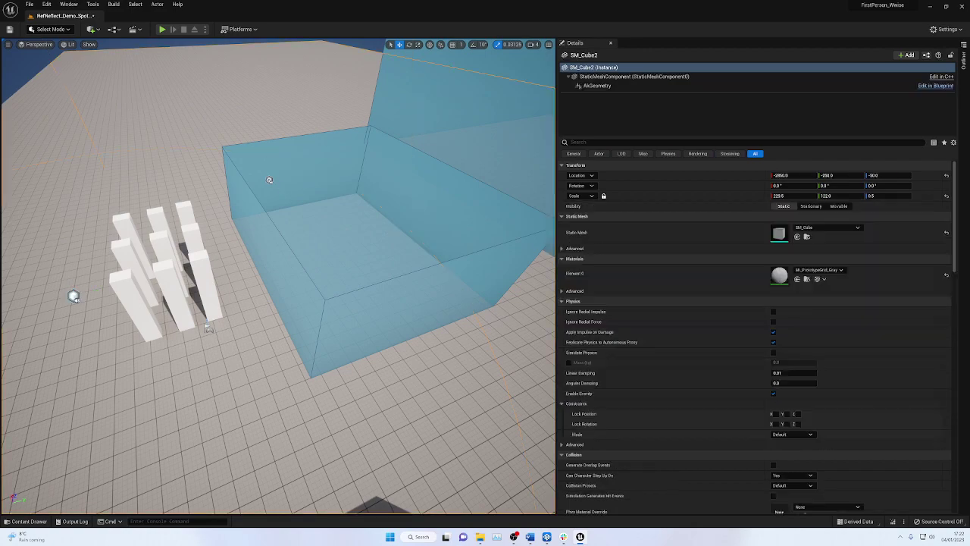
right_drag(92, 305, 241, 289)
right_drag(183, 263, 240, 304)
click(239, 303)
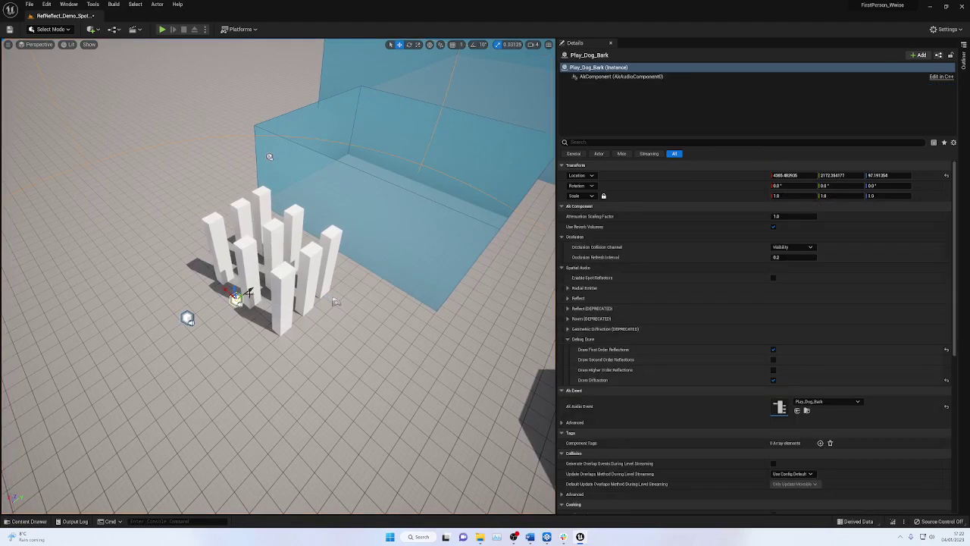
click(189, 317)
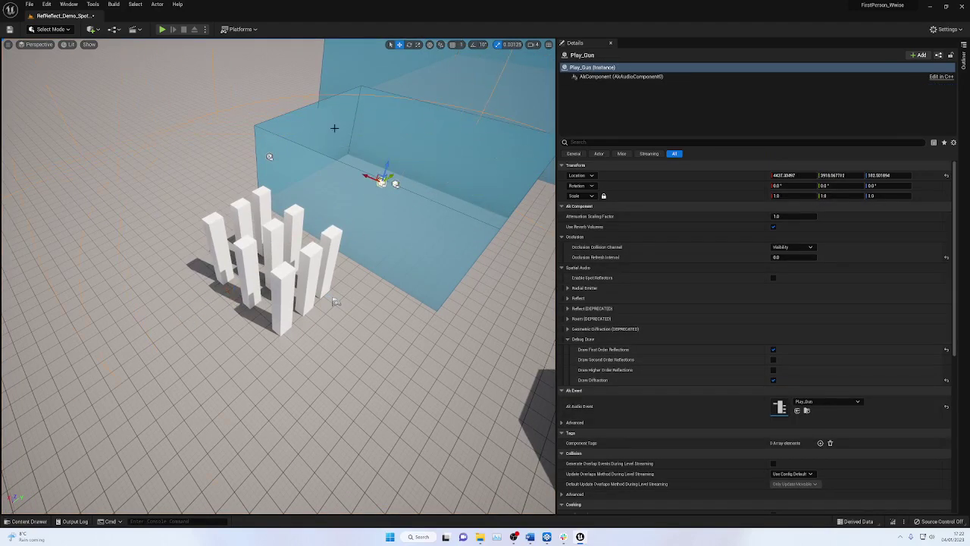
- Play the level and listen from inside and outside the volume that holds the emitters, checking for diffraction paths around the pillars
click(162, 30)
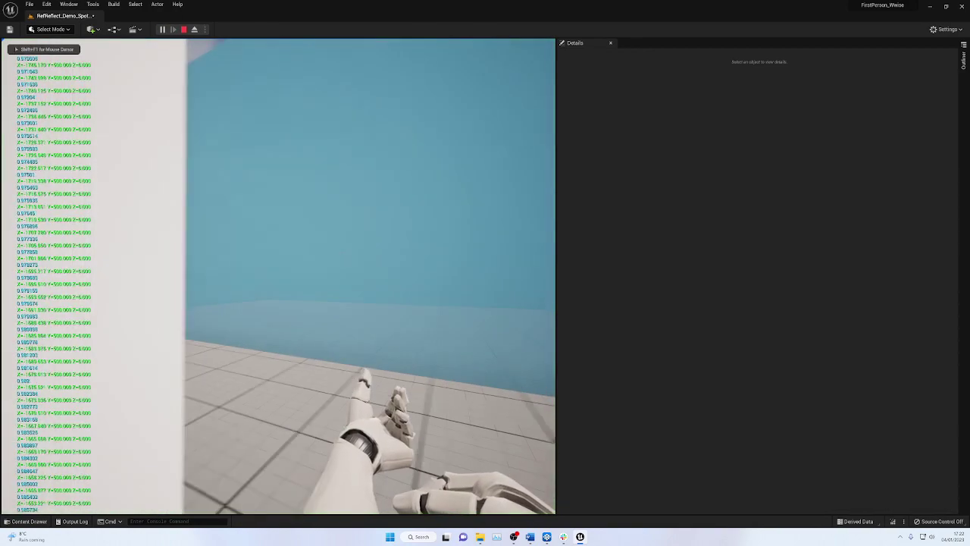
key(w)
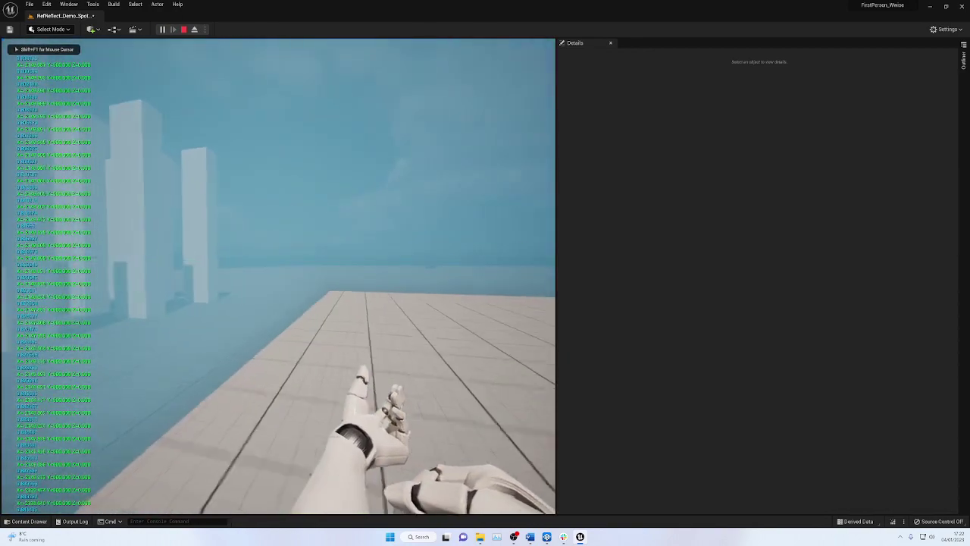
key(s)
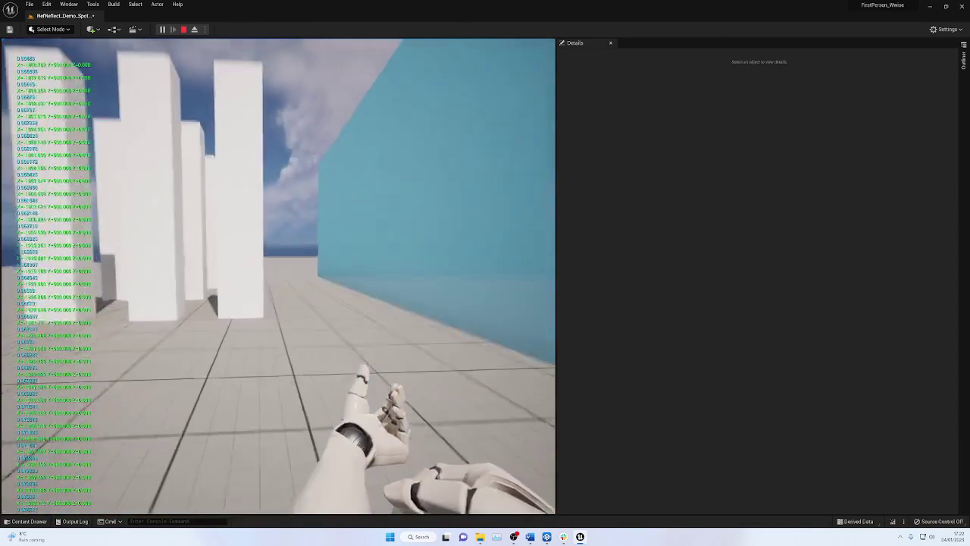
key(Escape)
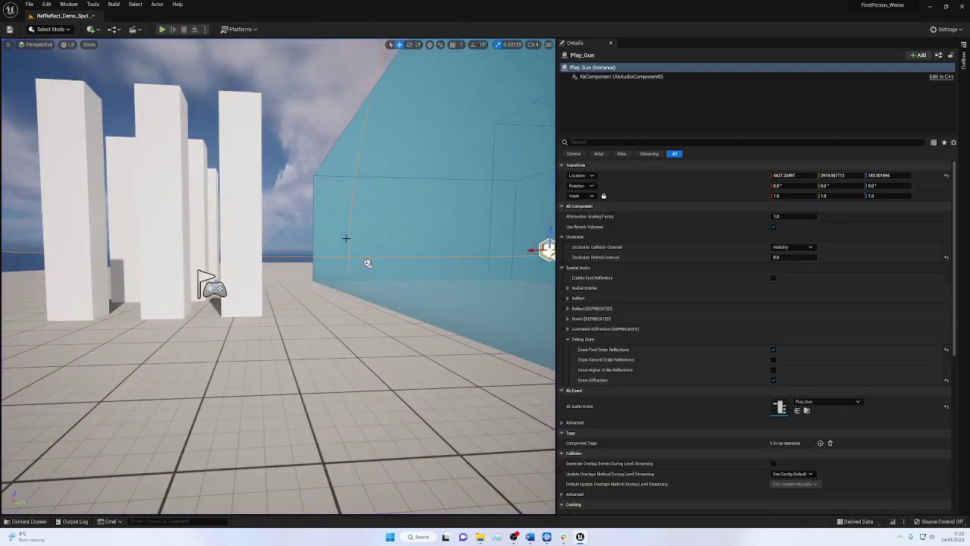
- Move the Play_Gun emitter out of the volume to the opposite side of the pillar grid
right_drag(335, 314, 375, 371)
right_drag(315, 326, 373, 280)
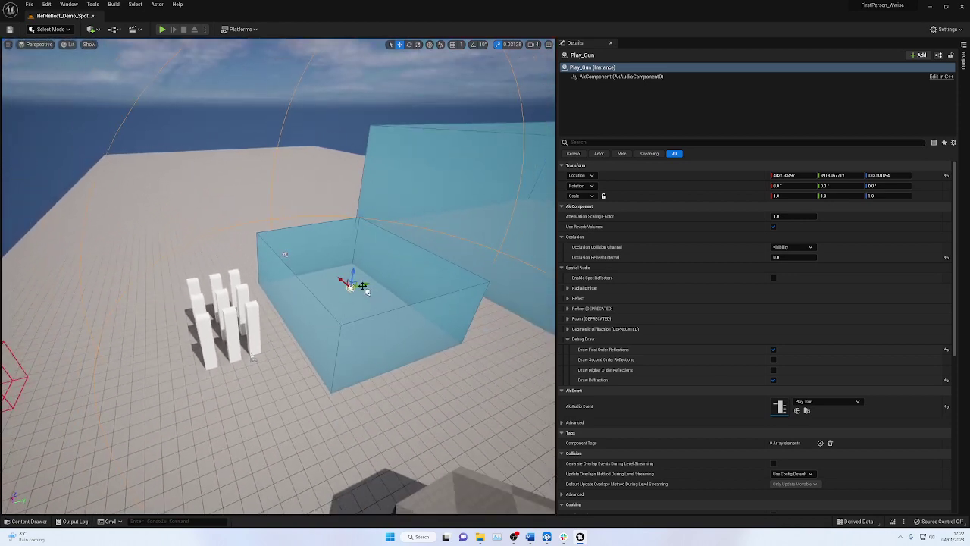
drag(364, 285, 198, 313)
- Play the level and walk around the pillars with Play_Gun outside the room to check its diffraction paths
click(161, 29)
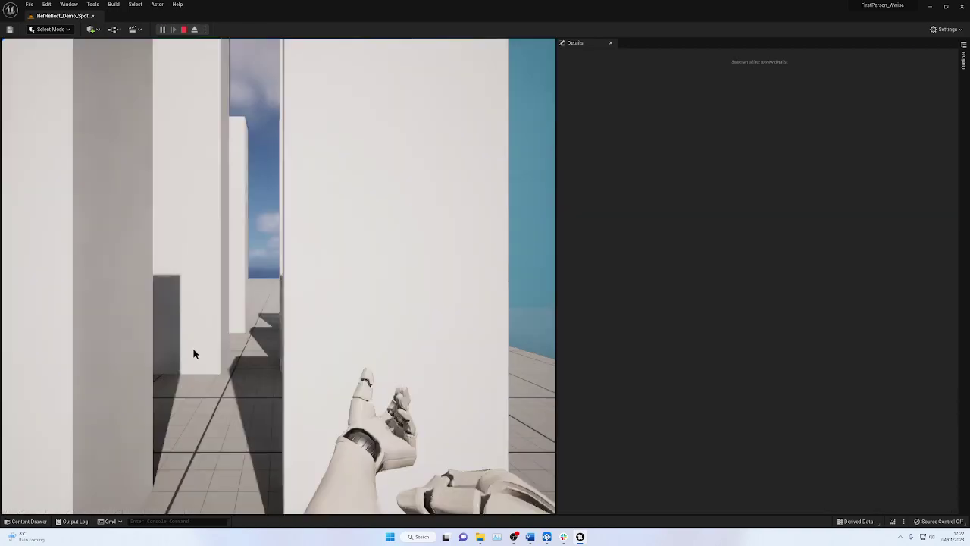
key(a)
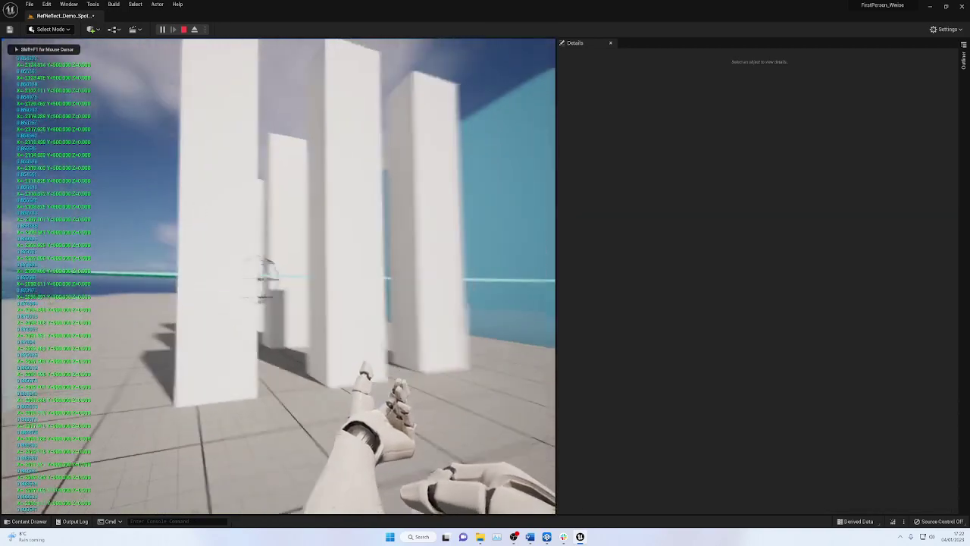
key(s)
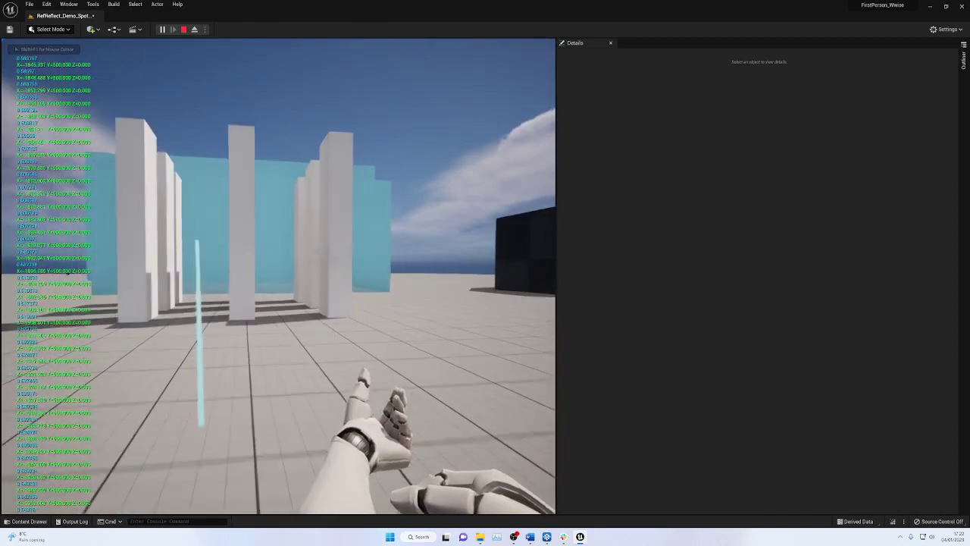
key(a)
key(Escape)
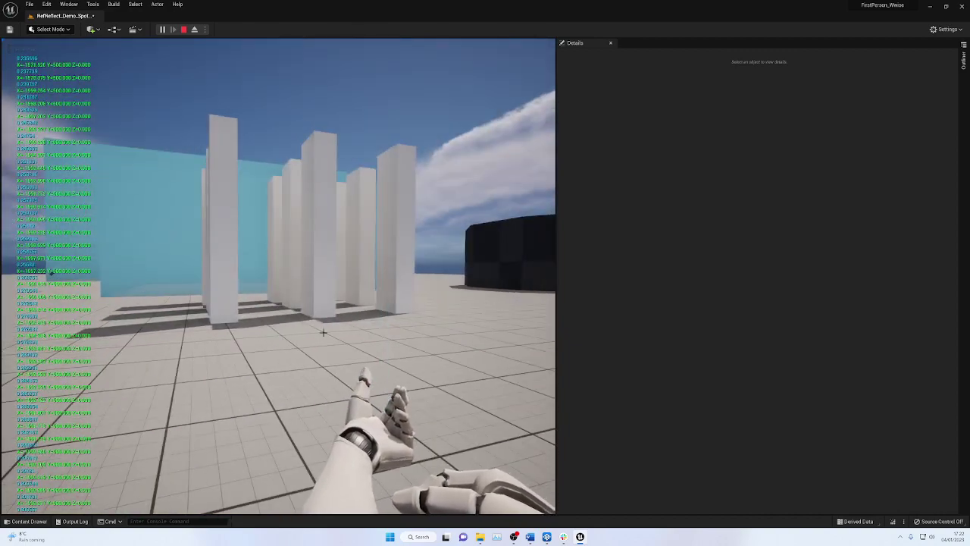
- Inspect the AkGeometry of corner pillar Cube2 and slide the pillar out of the grid along X
scroll(336, 337, up, 2)
key(e)
right_drag(338, 344, 347, 379)
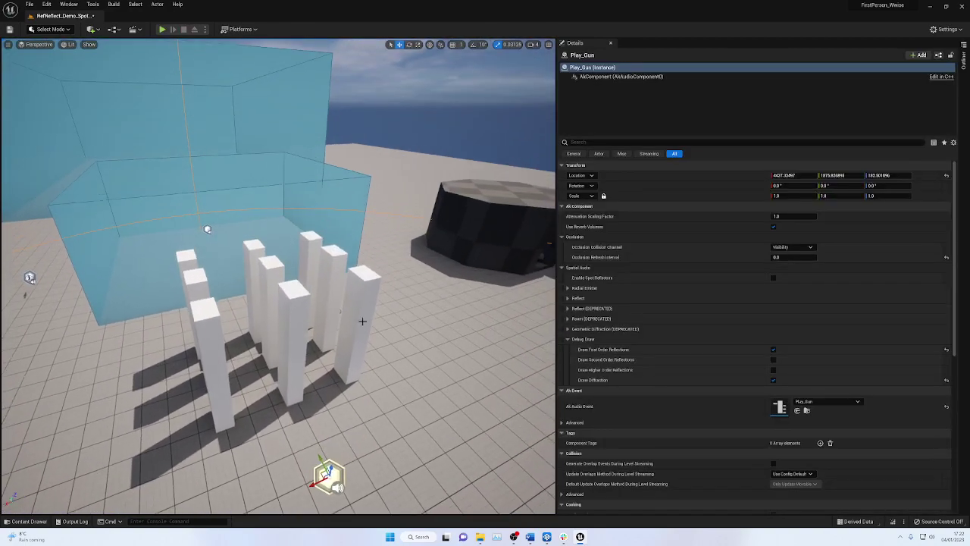
click(367, 313)
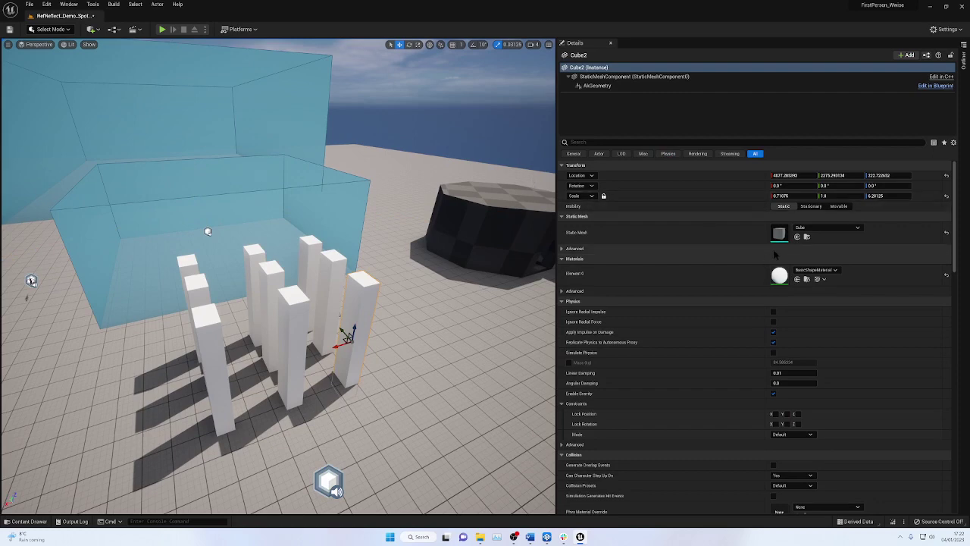
click(599, 86)
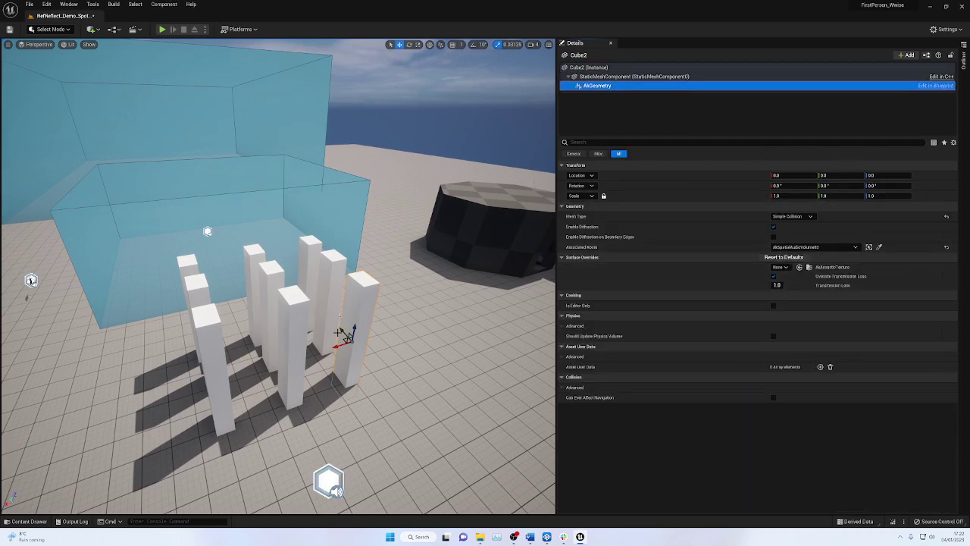
click(346, 331)
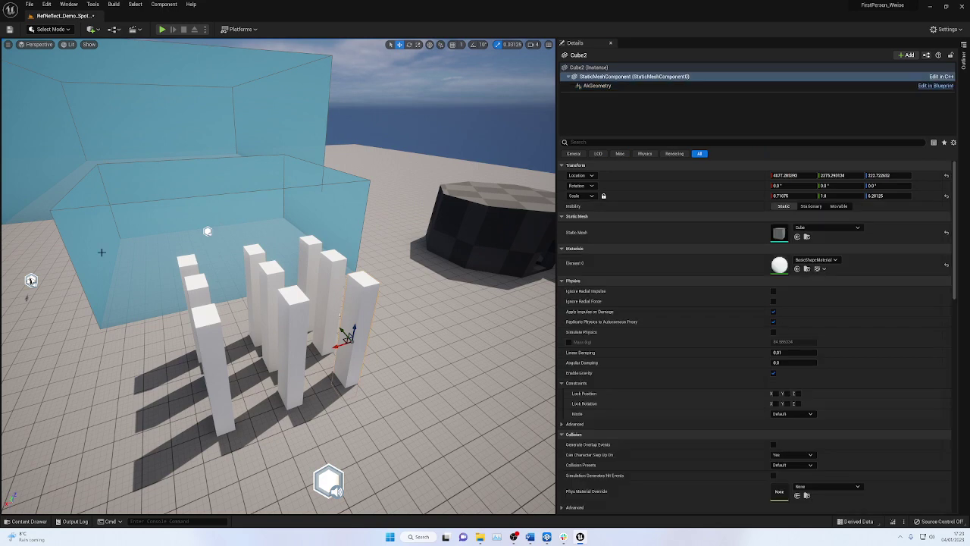
drag(338, 346, 398, 328)
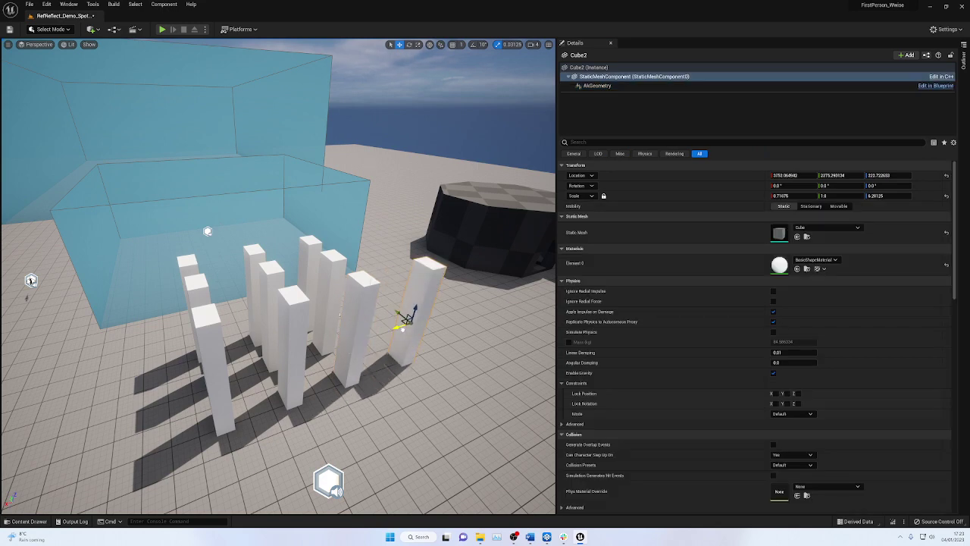
- Check the AkGeometry of the overlapping pillar Cube, move that pillar far out of the grid, and return Cube2 to the corner
click(371, 302)
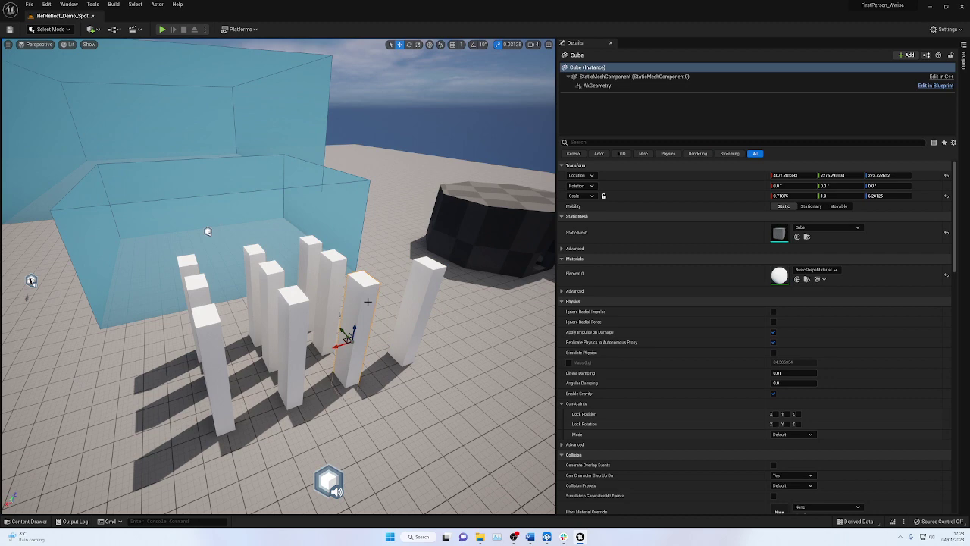
click(599, 86)
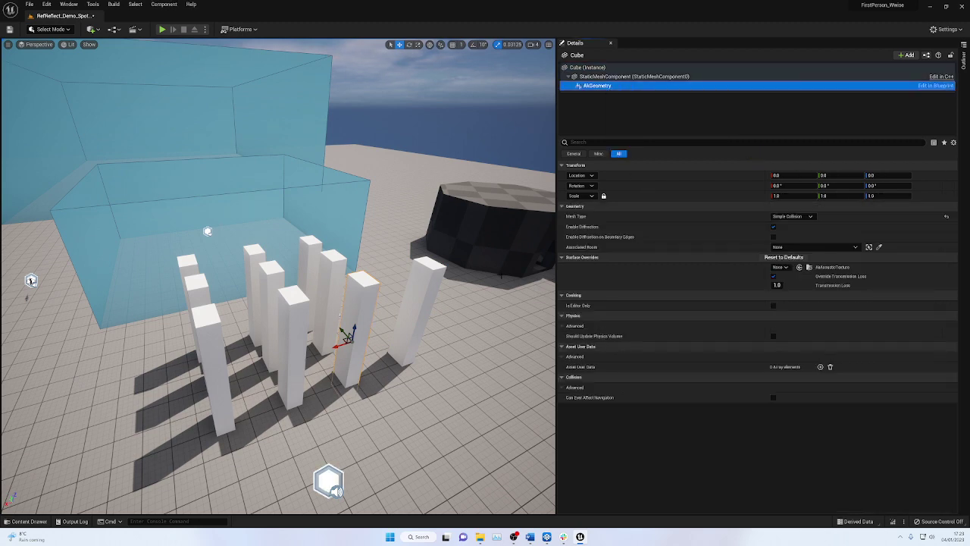
click(337, 345)
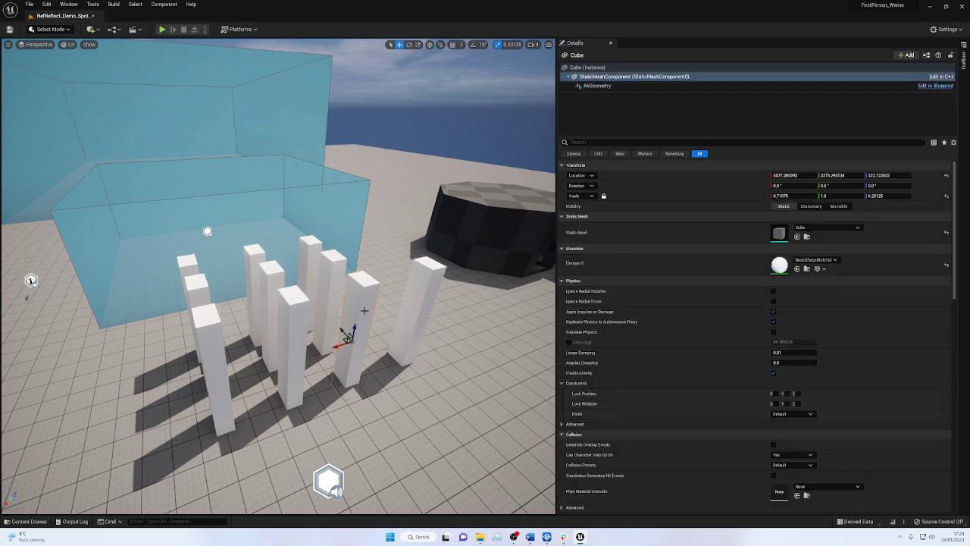
drag(340, 346, 501, 293)
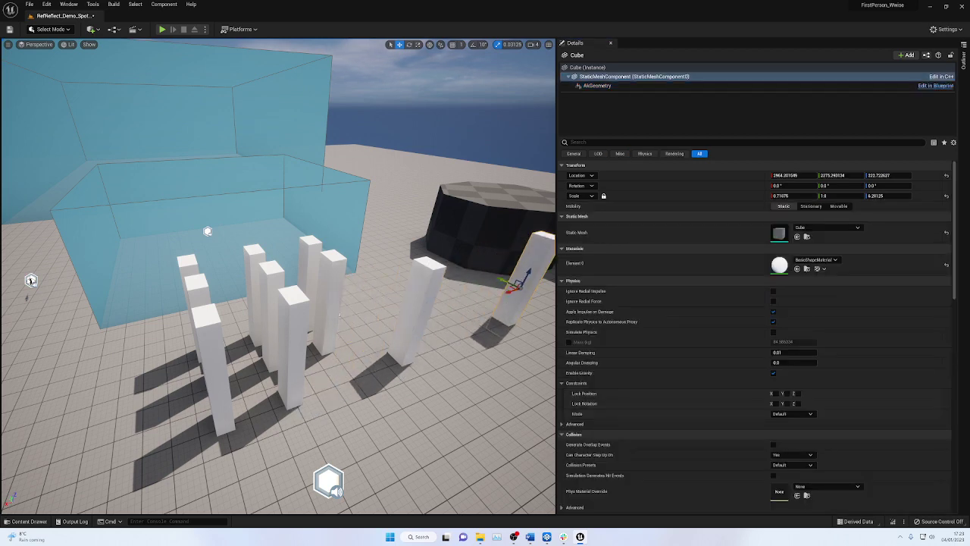
click(414, 313)
drag(403, 326, 333, 347)
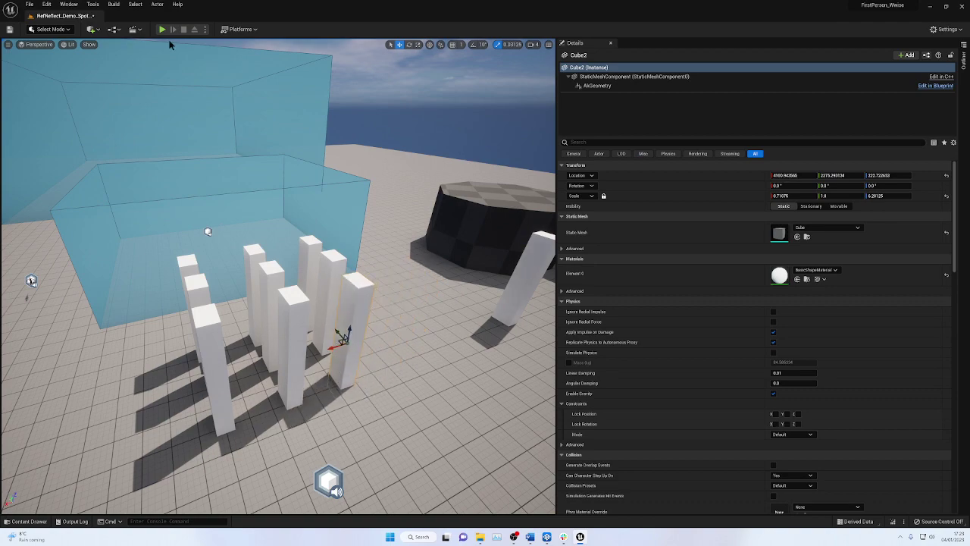
- Play the level and walk past the pillar grid to check Play_Gun's diffraction with the overlapping pillar moved away
key(alt+p)
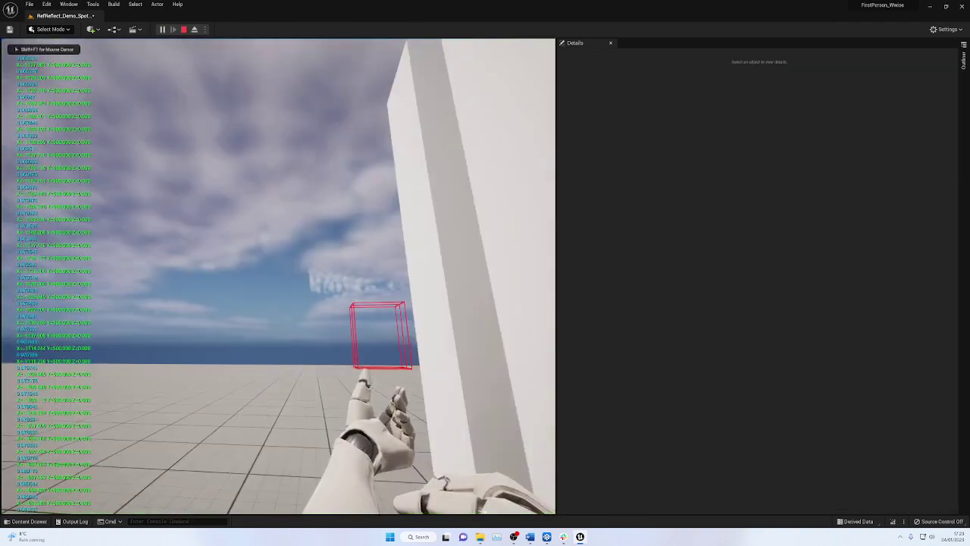
key(a)
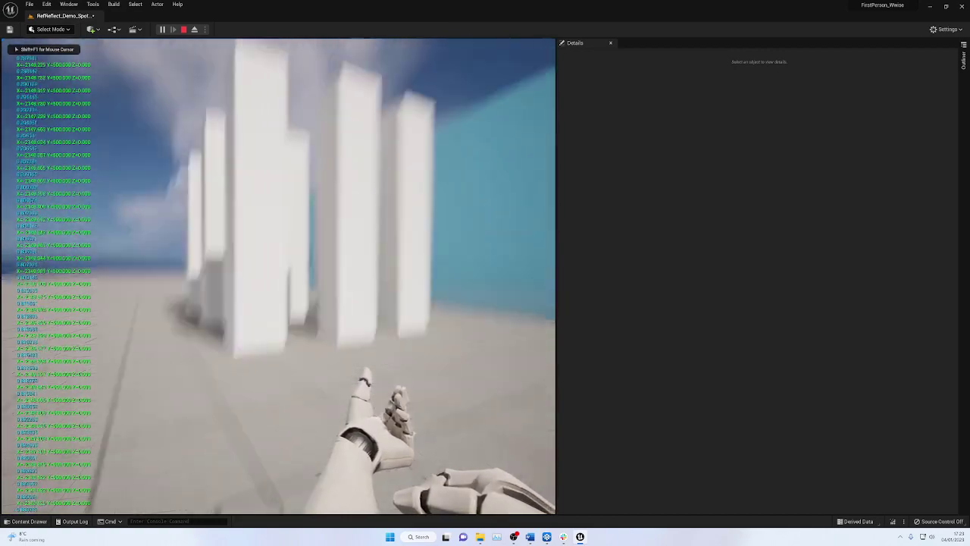
key(Escape)
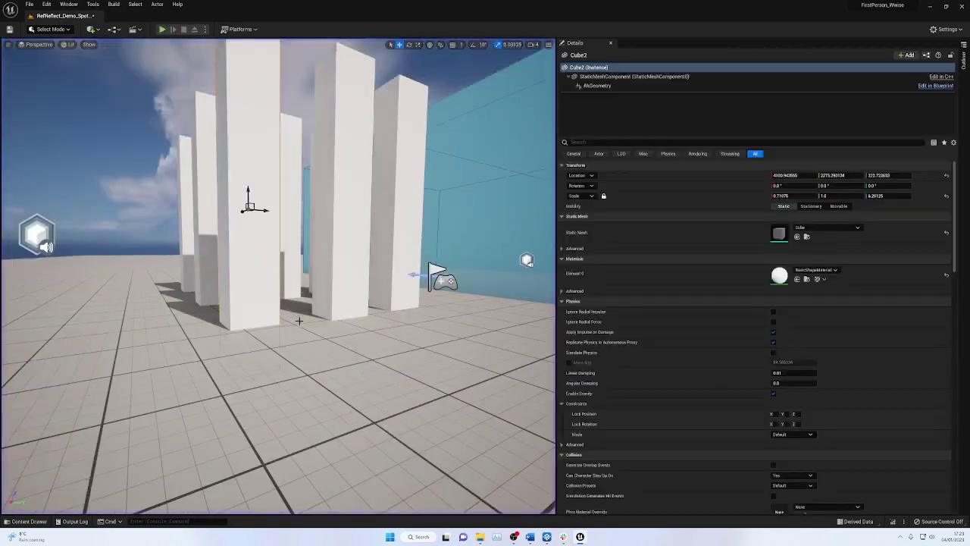
- Select corner pillar Cube4 and the neighbouring AkSpatialAudioVolume83 to review their settings
key(s)
right_drag(278, 277, 286, 386)
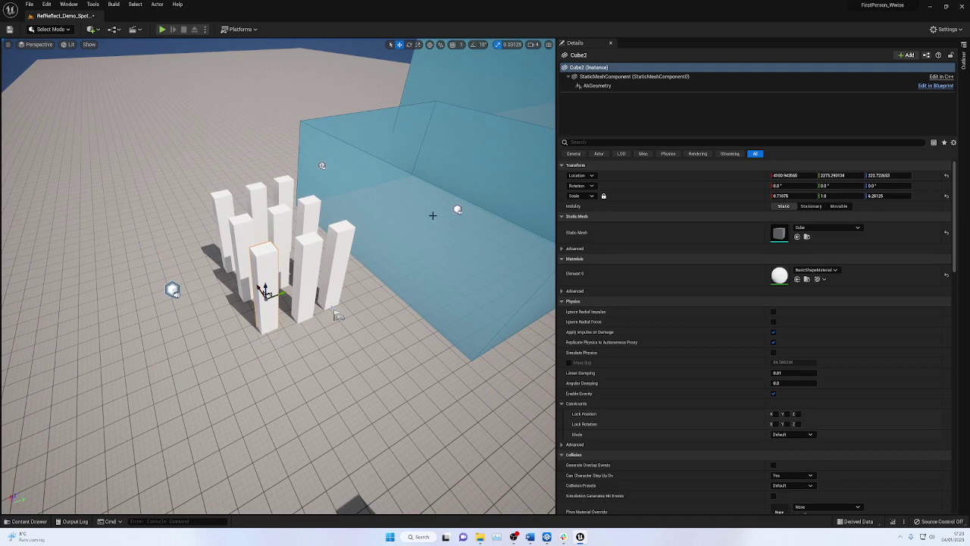
click(341, 239)
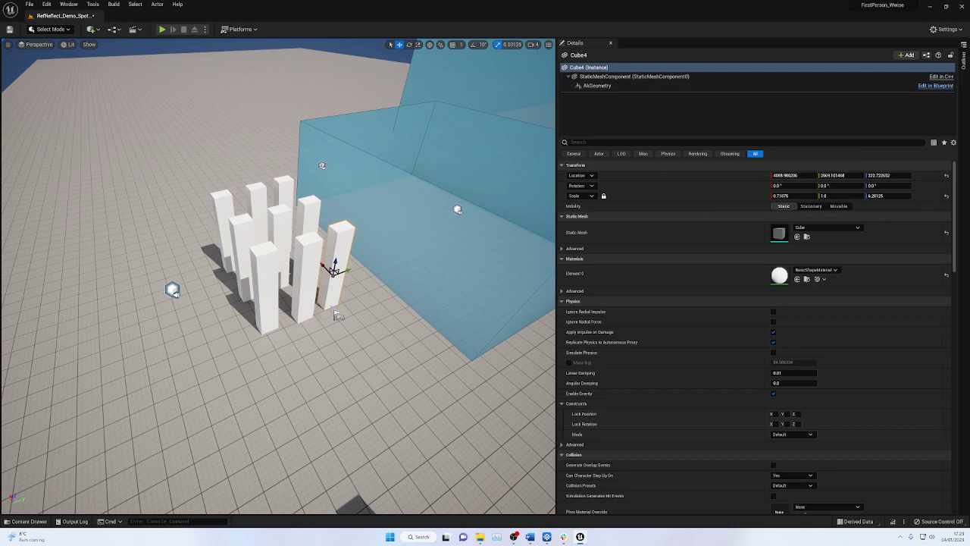
click(433, 185)
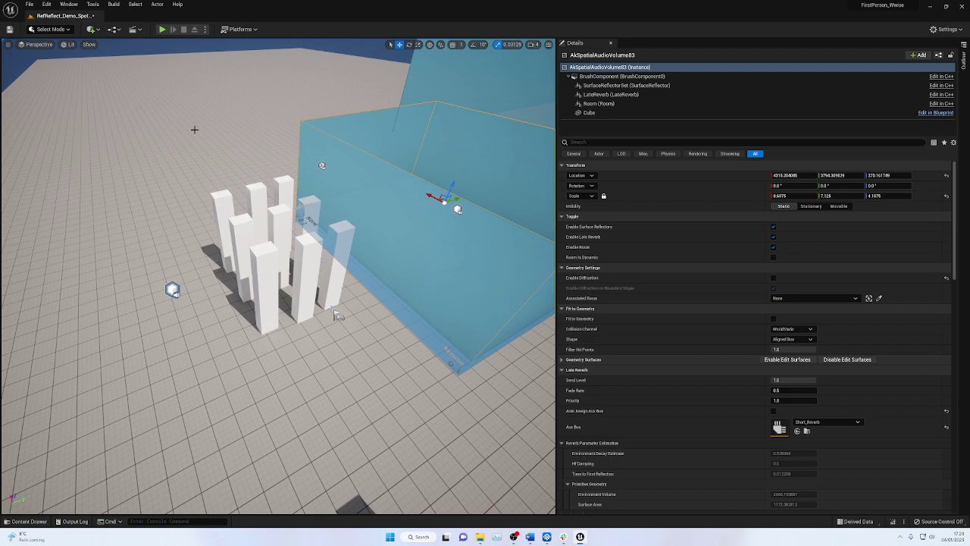
- Play the level and walk between the spatial audio volume and the pillars to check Play_Gun's diffraction paths
click(162, 28)
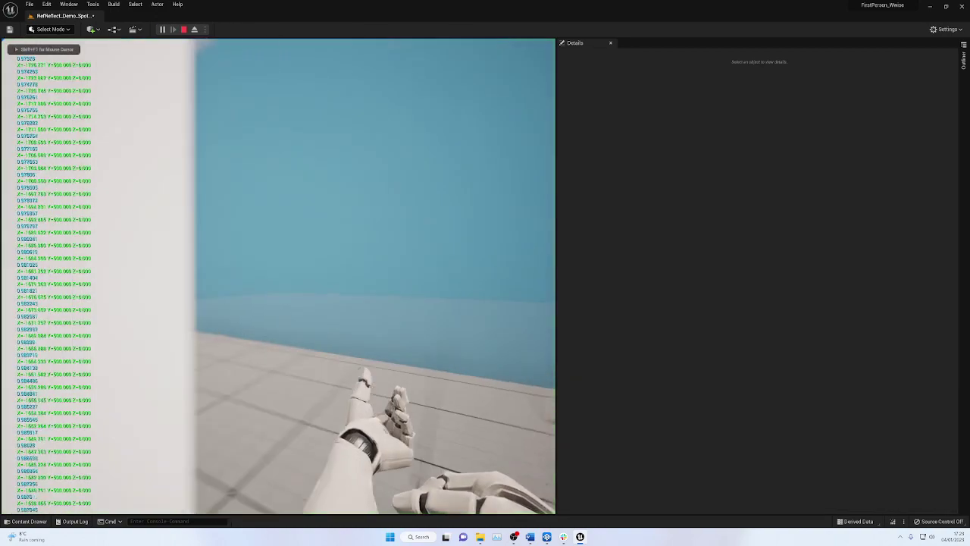
key(s)
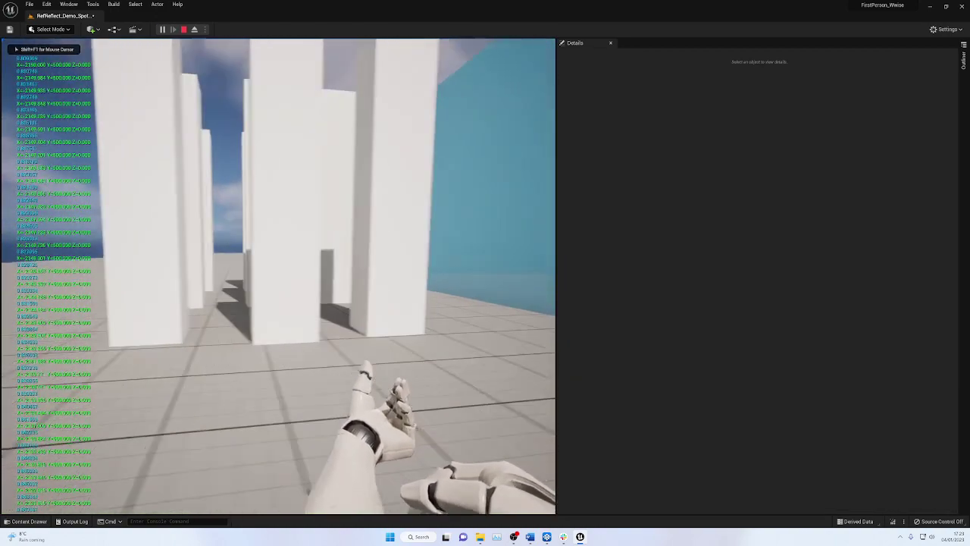
key(w)
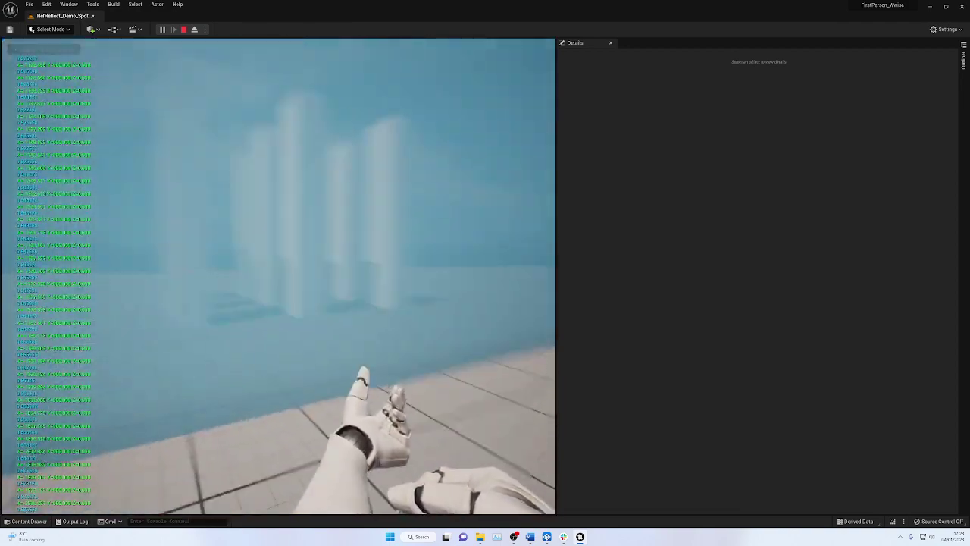
key(w)
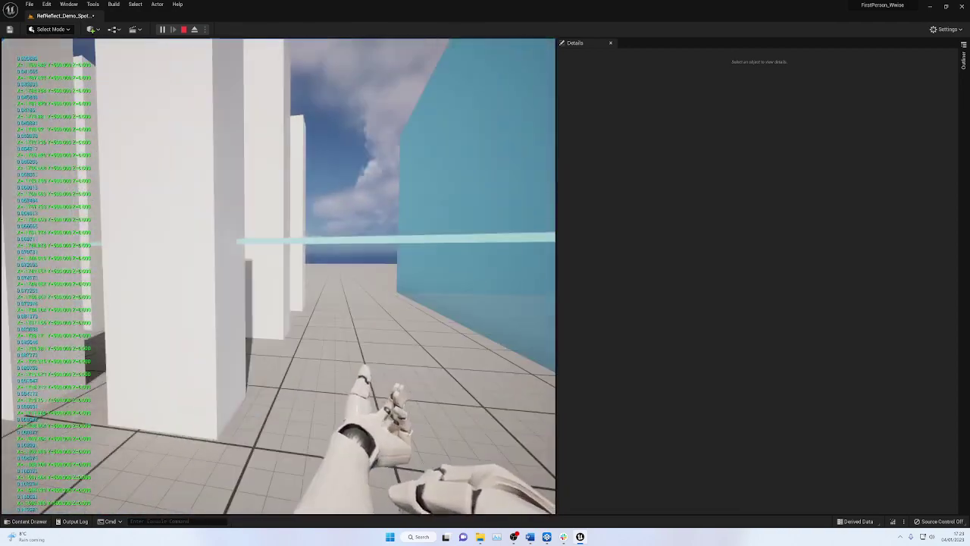
key(Escape)
- Move the Play_Gun emitter along Y into AkSpatialAudioVolume83, to about Y 3803, and play the level briefly to test it
key(s)
right_drag(278, 276, 262, 318)
key(s)
click(214, 269)
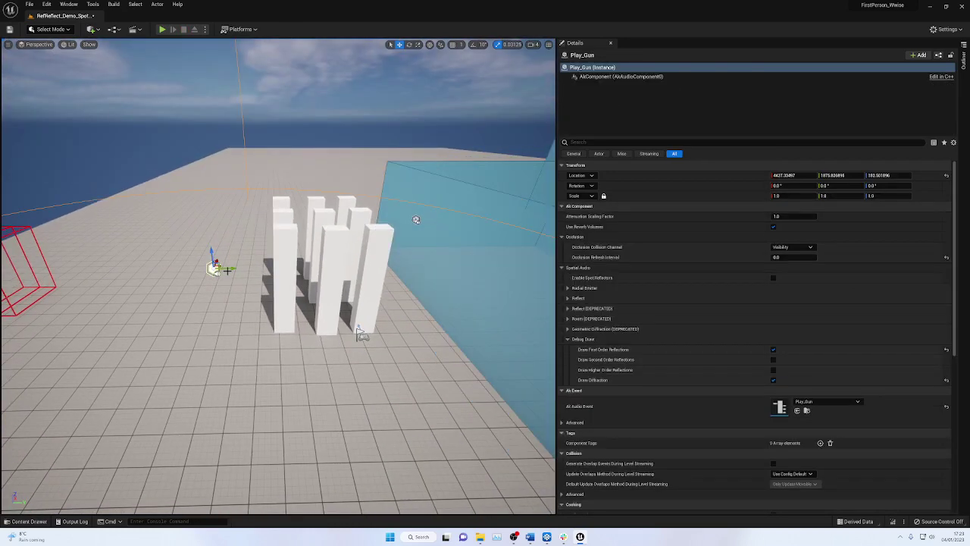
right_drag(278, 277, 281, 319)
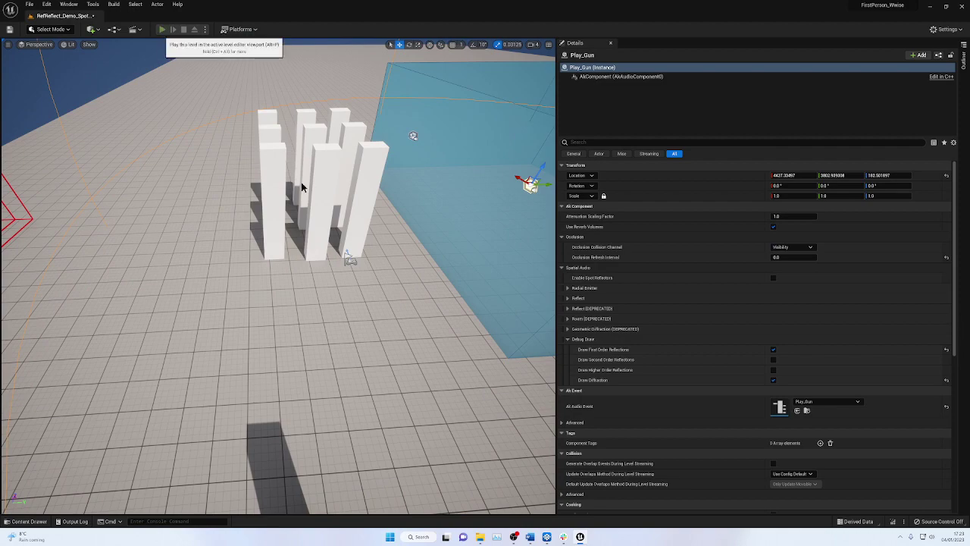
click(161, 29)
key(Escape)
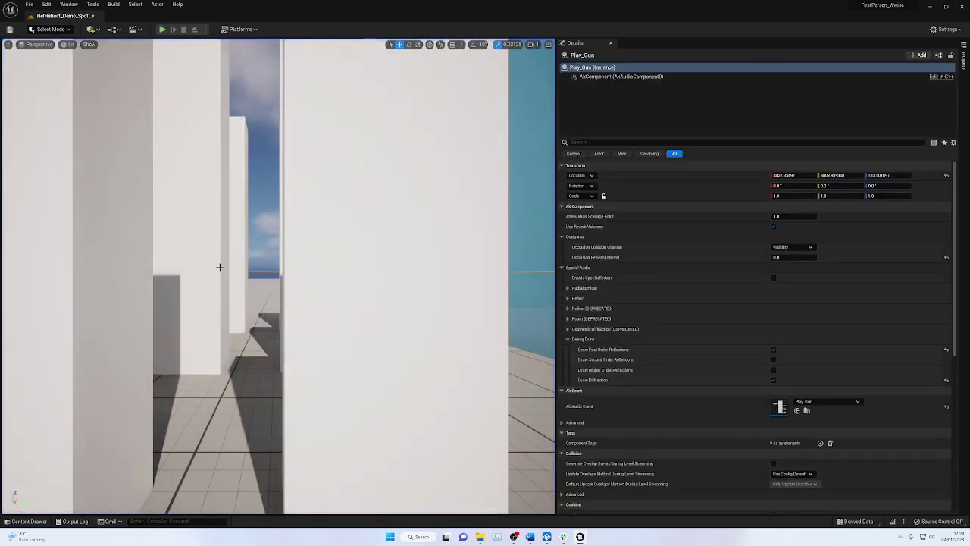
- Examine the associated room in pillar Cube3's AkGeometry, comparing AkSpatialAudioVolume83, a neighbouring pillar and the Play_Gun emitter
scroll(312, 301, down, 8)
key(e)
right_drag(311, 301, 311, 379)
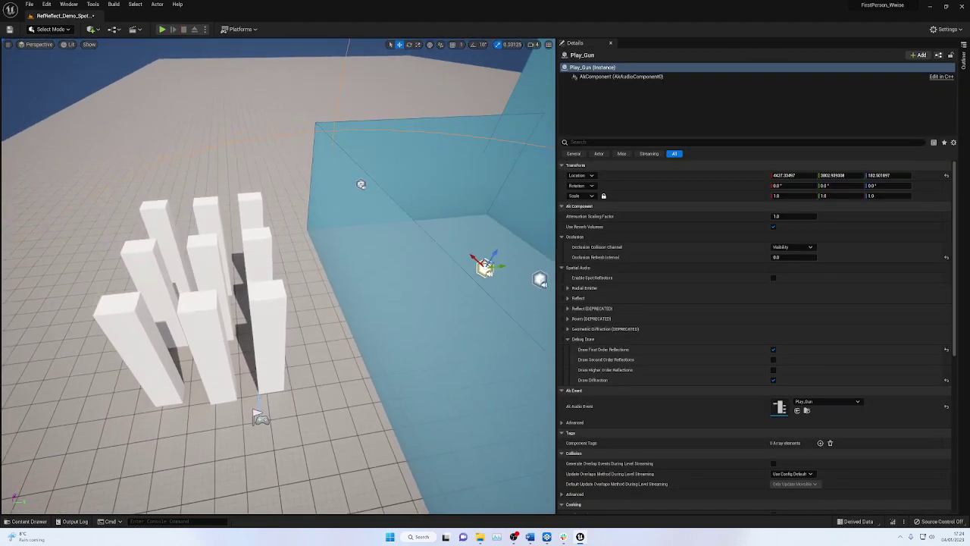
click(258, 298)
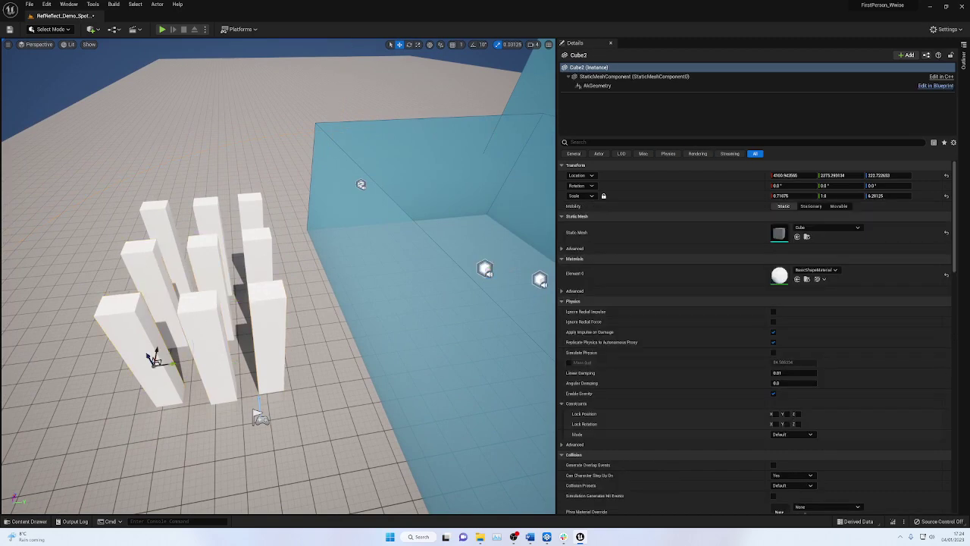
click(614, 86)
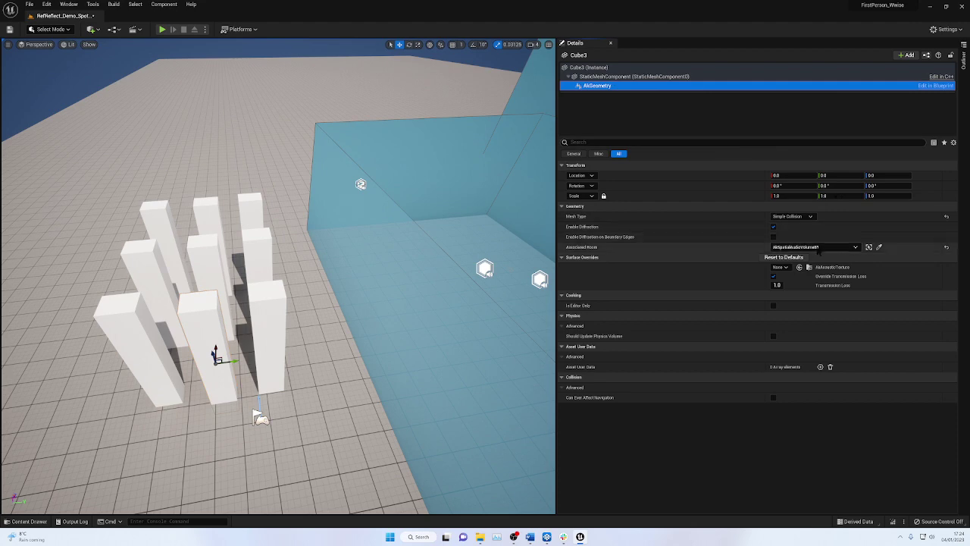
click(438, 250)
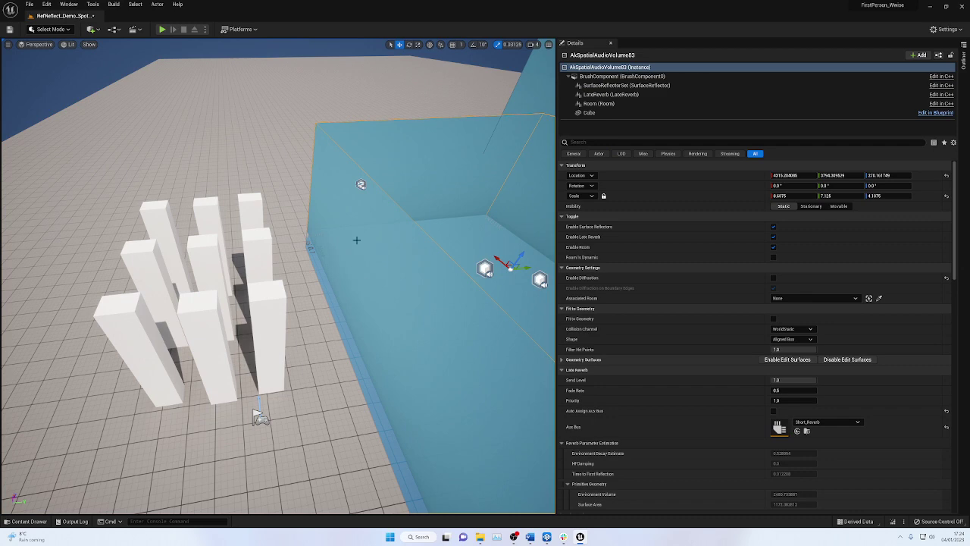
click(248, 248)
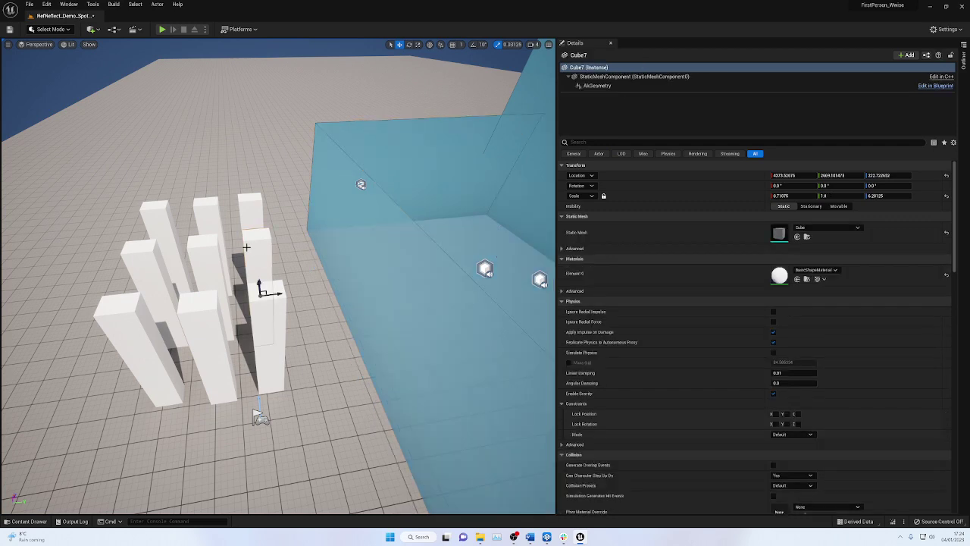
click(485, 268)
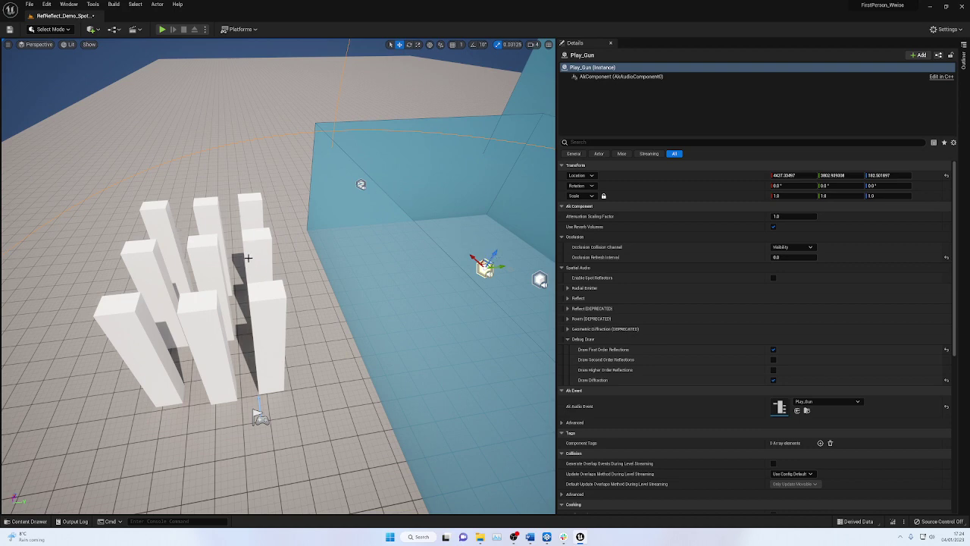
- Disable surface reflectors in the SurfaceReflectorSet of AkSpatialAudioVolume83
click(404, 215)
click(484, 116)
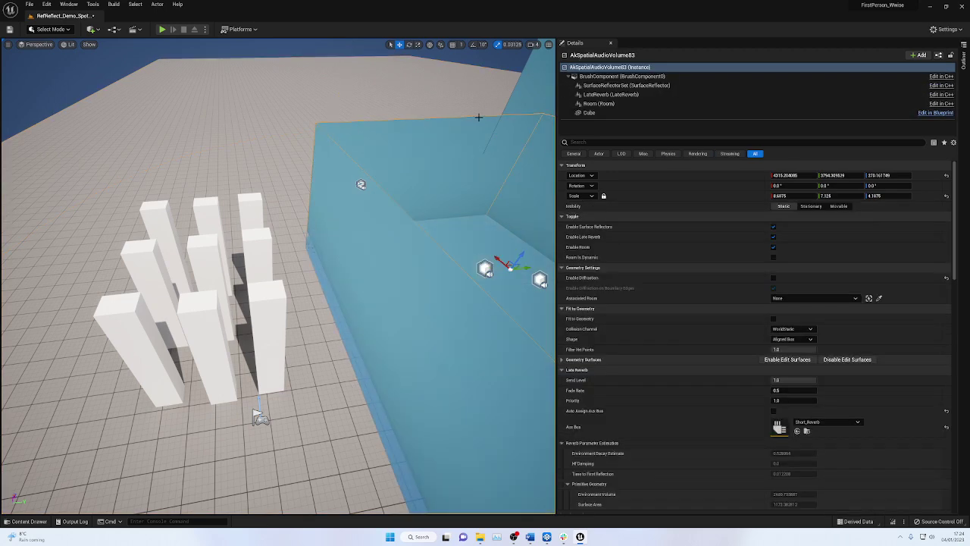
click(627, 85)
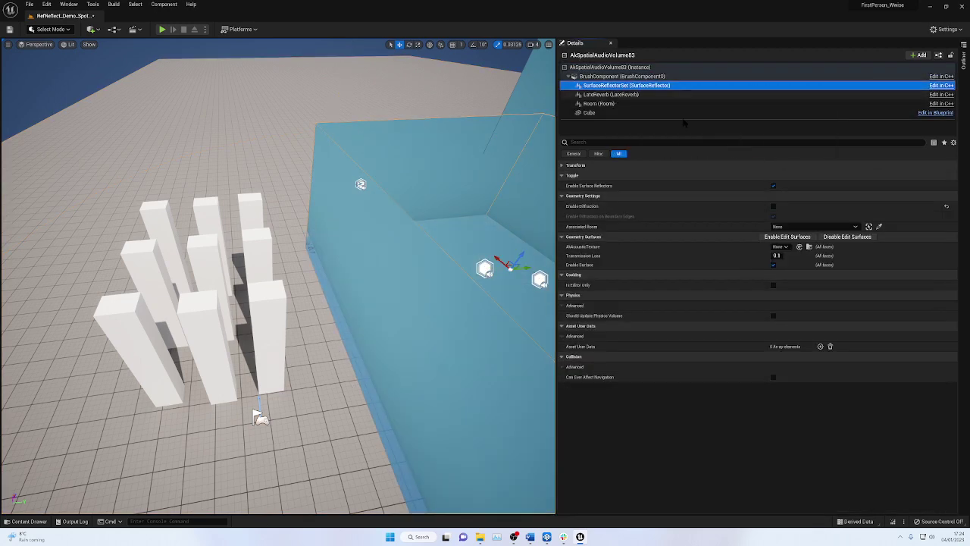
click(773, 186)
- Play the level and walk in and out of the volume to check Play_Gun's diffraction with surface reflectors disabled
click(162, 29)
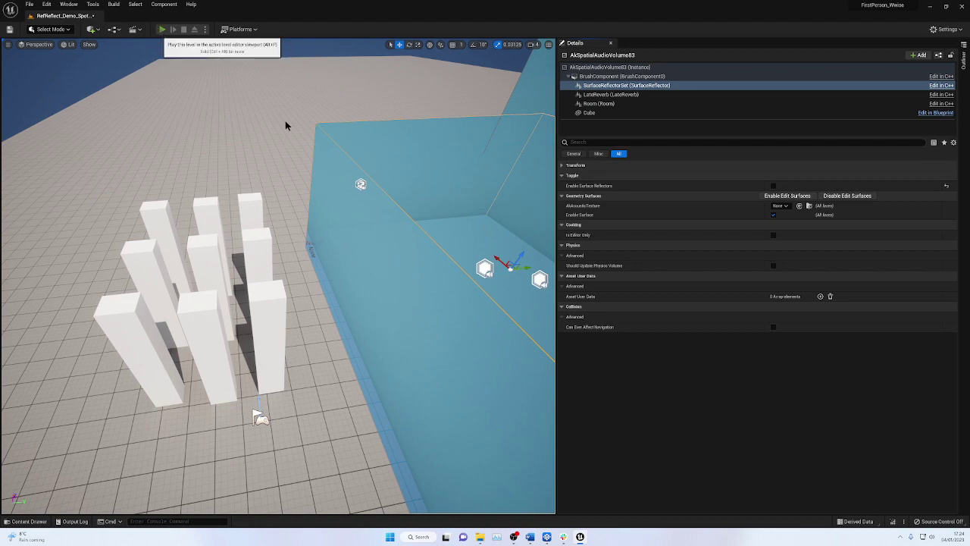
key(w)
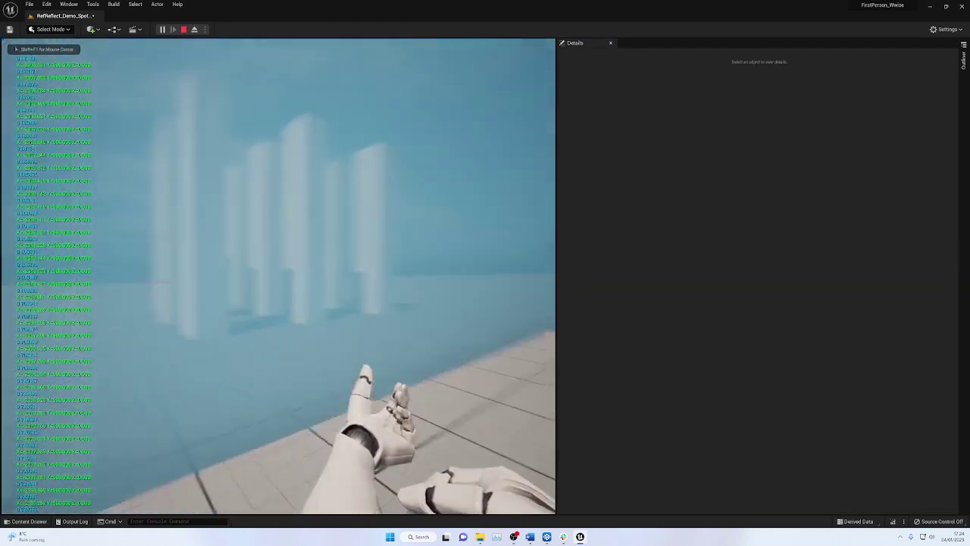
key(a)
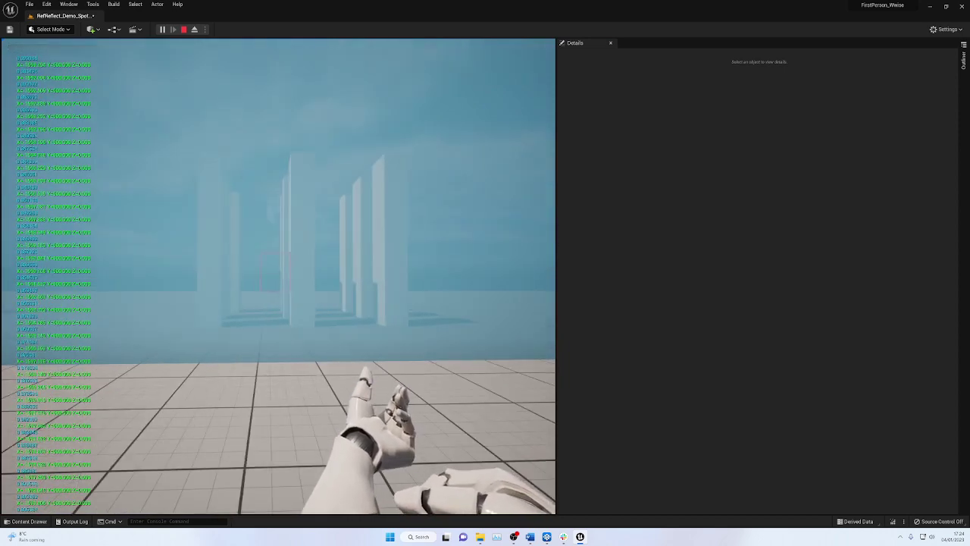
key(a)
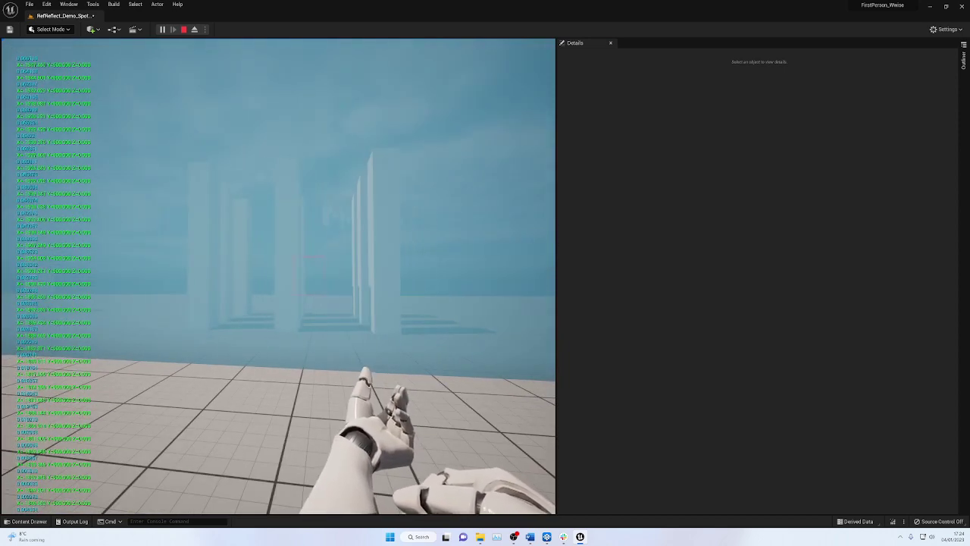
key(a)
key(w)
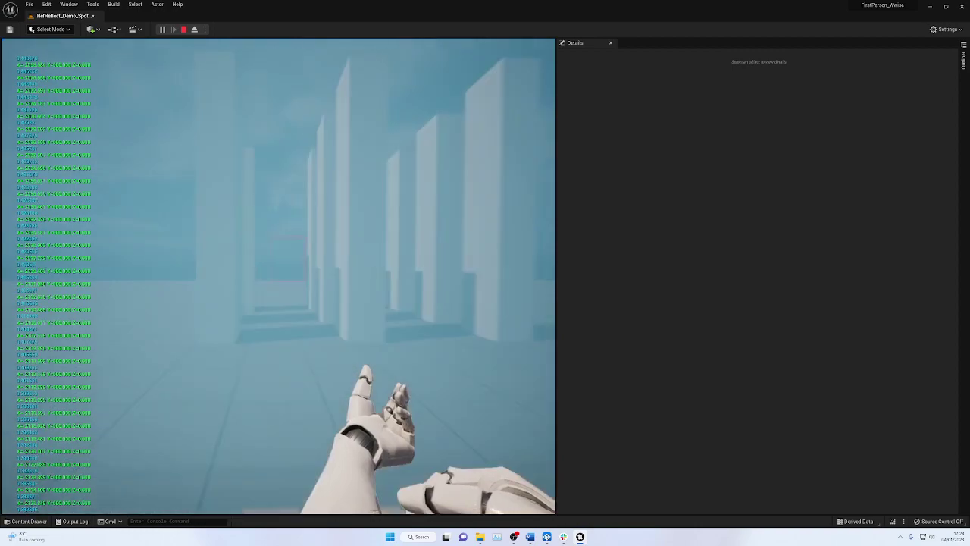
key(Escape)
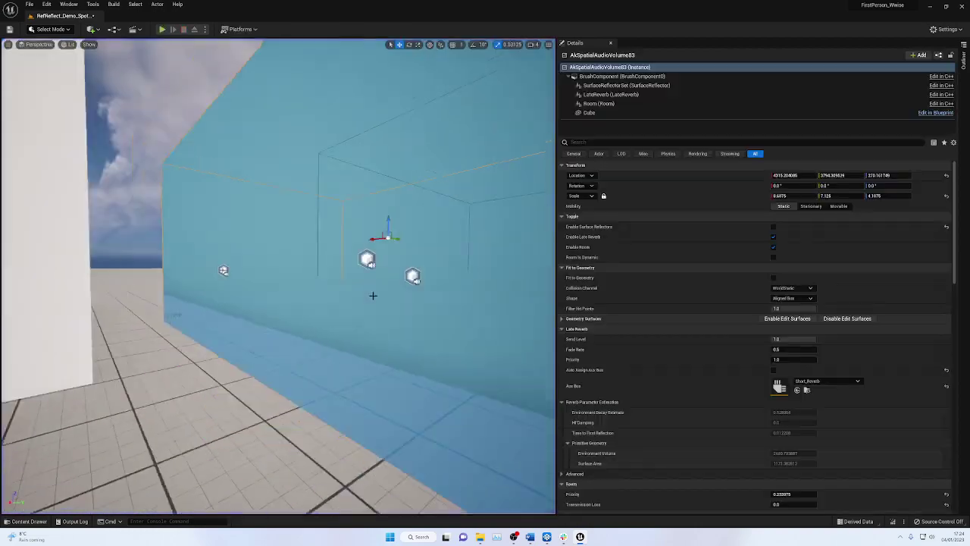
- Rescale AkSpatialAudioVolume83 along X and move it along Y to about 2574 so that it encloses the pillar grid
key(s)
right_drag(372, 295, 356, 360)
key(s)
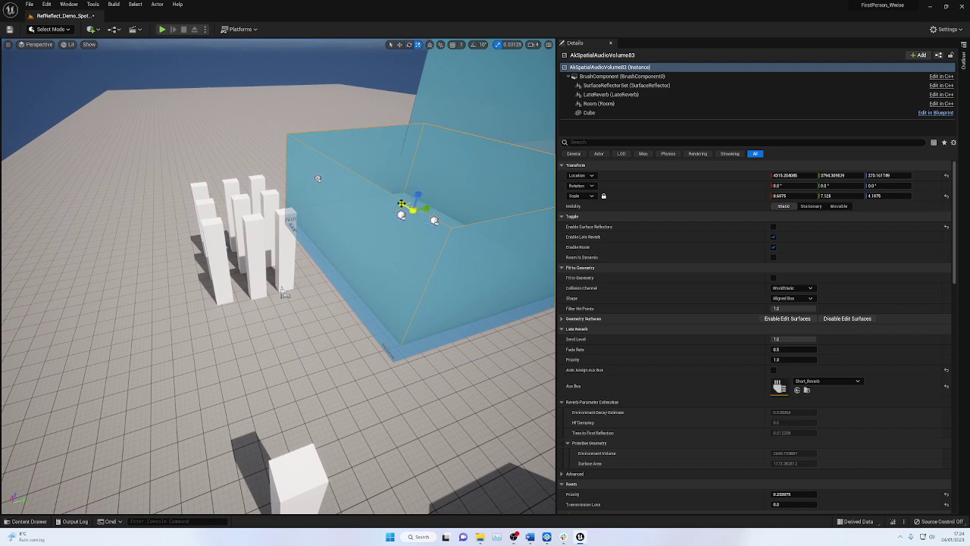
drag(402, 203, 271, 221)
key(w)
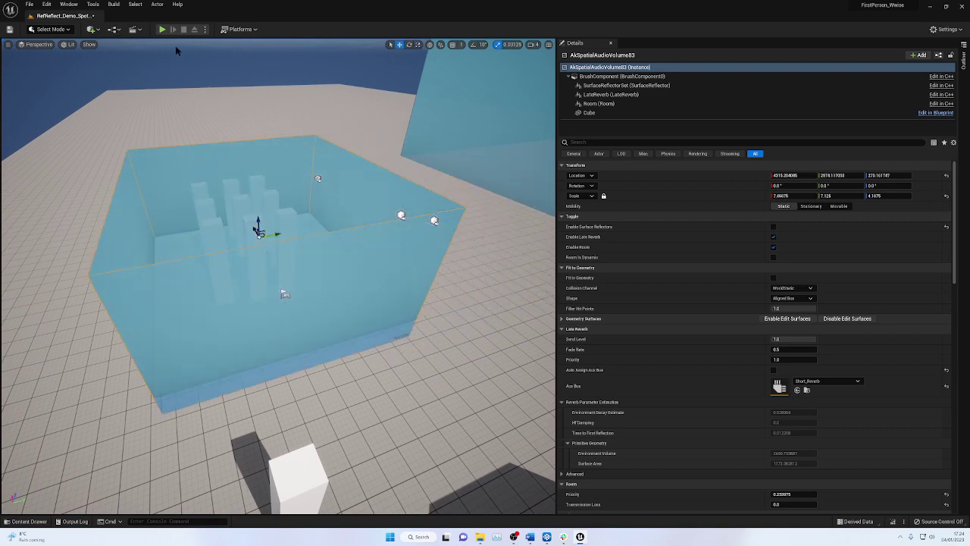
- Enable surface reflectors in the SurfaceReflectorSet of AkSpatialAudioVolume83 and play the level, walking around the volume and its pillars
click(631, 85)
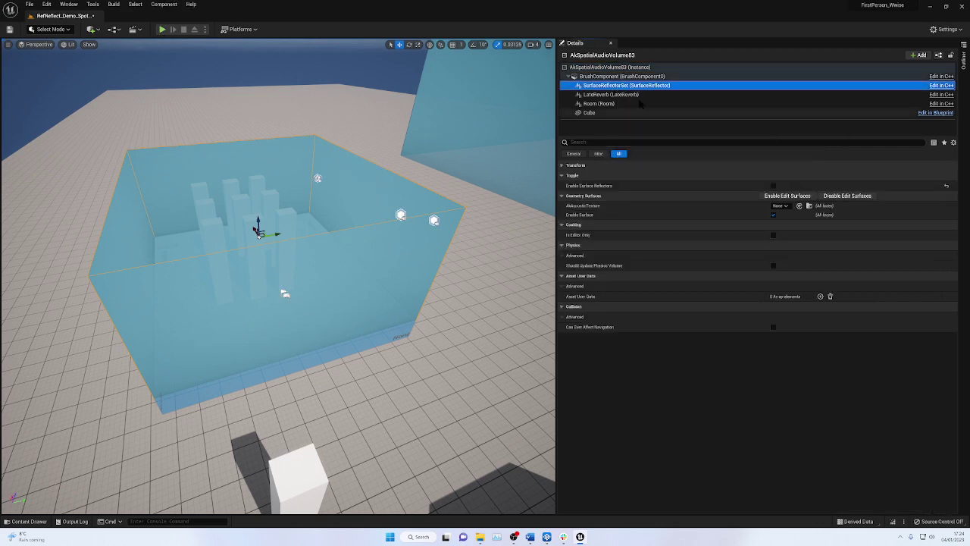
click(773, 186)
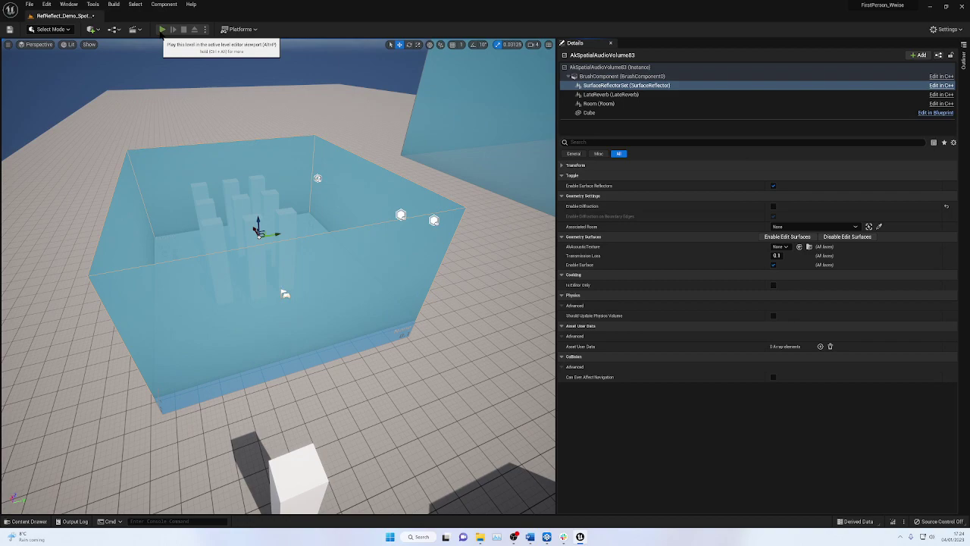
click(163, 29)
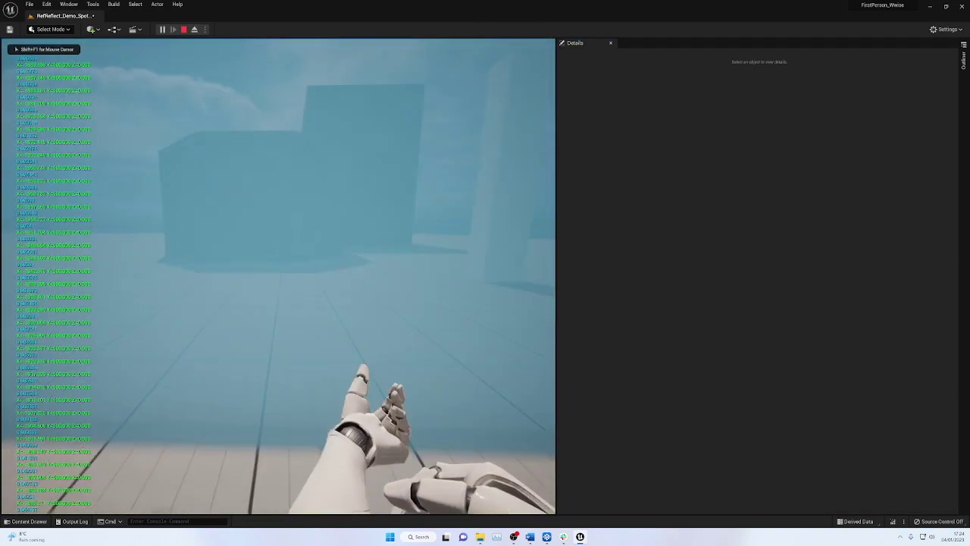
key(w)
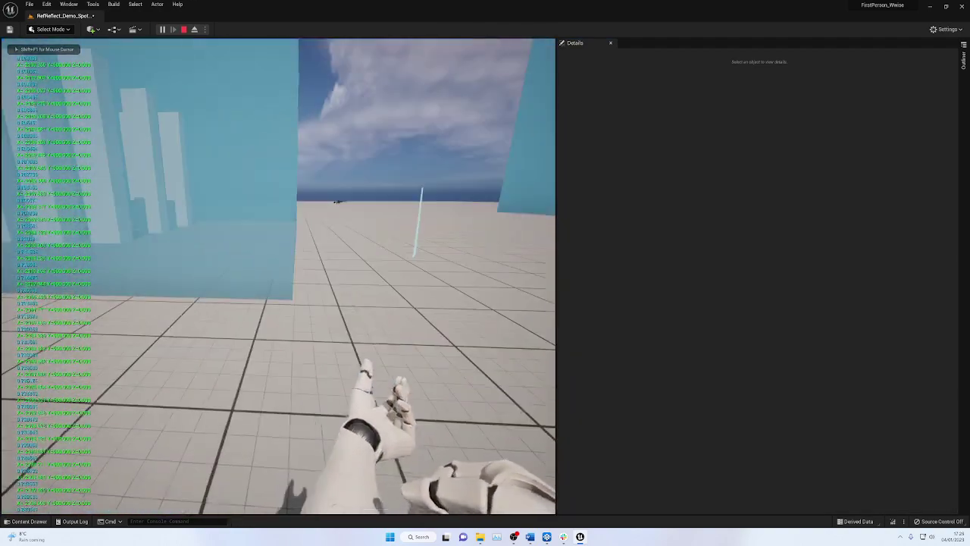
key(w)
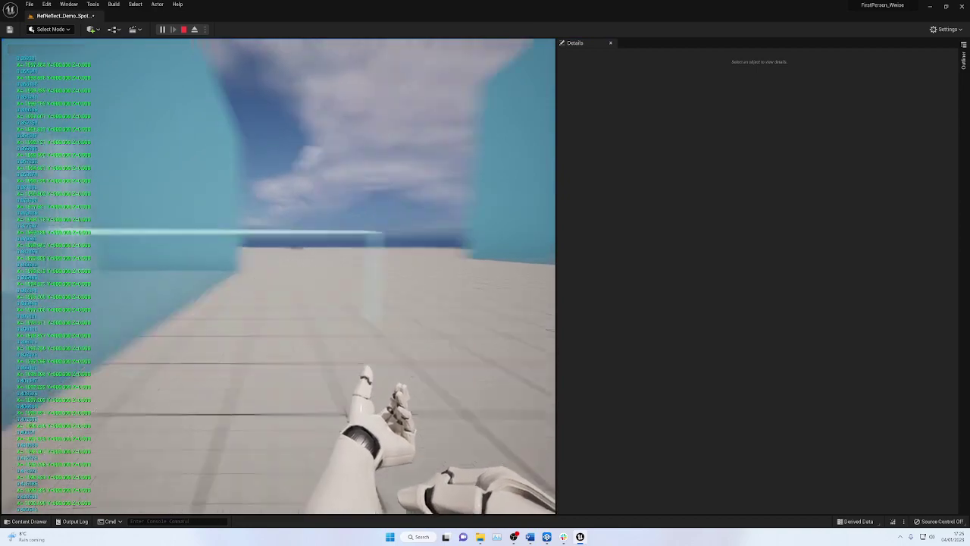
key(w)
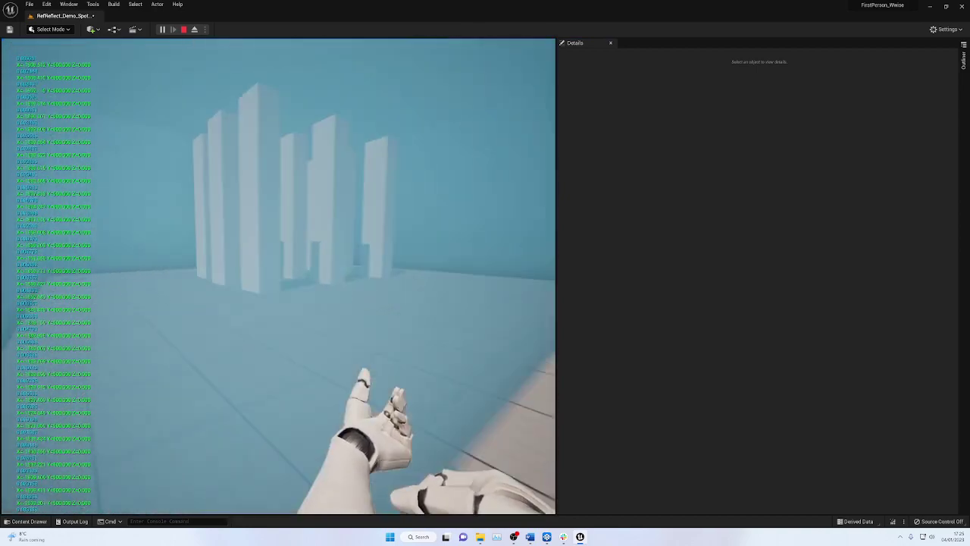
key(w)
key(Escape)
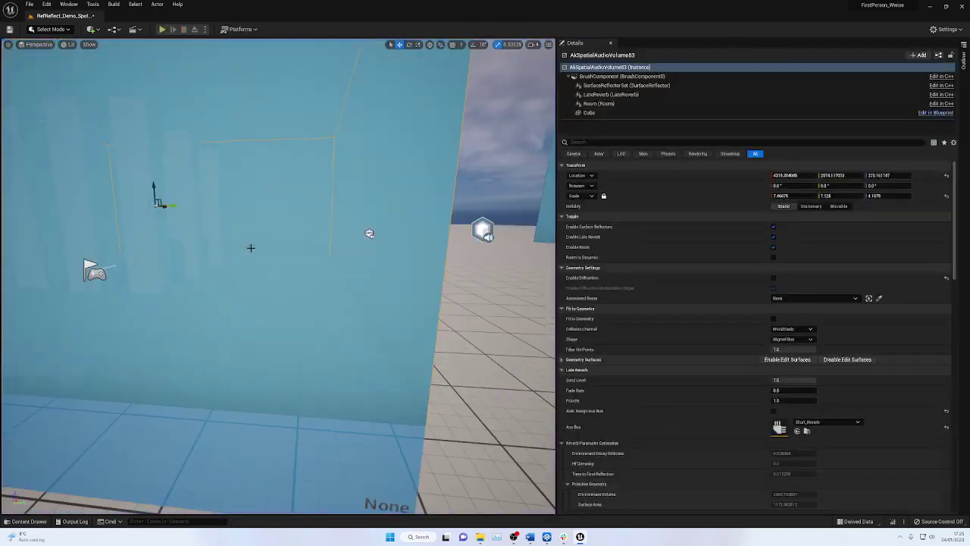
- Play the level, pick up the rifle and walk into AkSpatialAudioVolume83 to examine the diffraction paths around the pillars
click(162, 29)
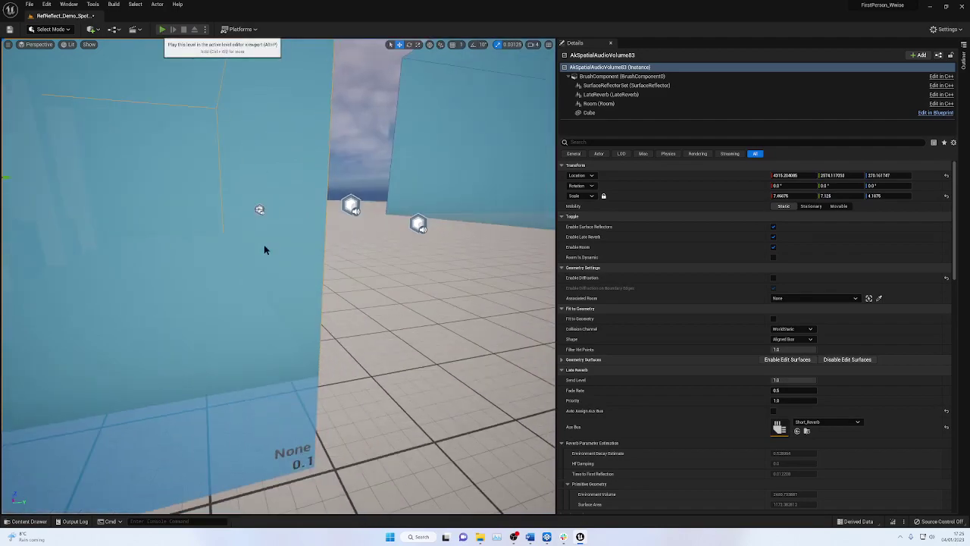
key(w)
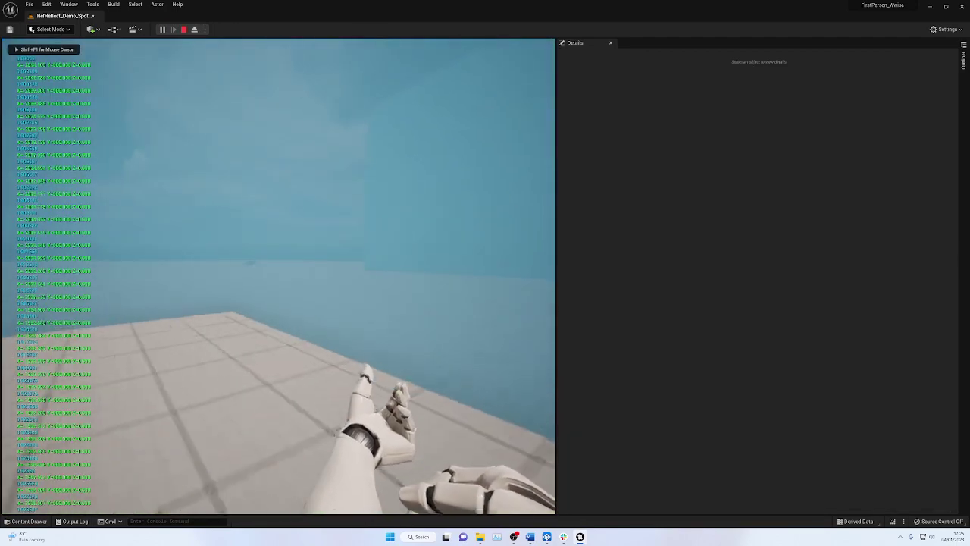
key(w)
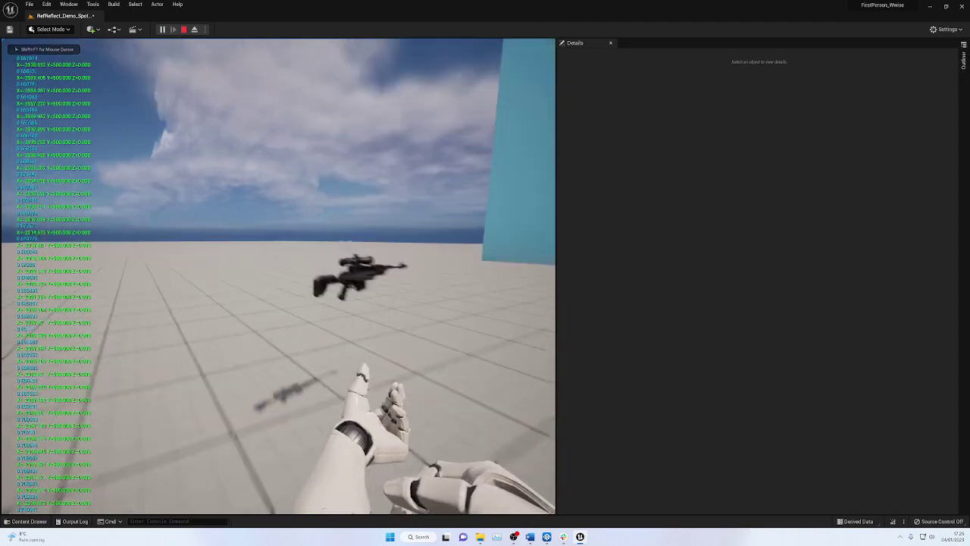
key(w)
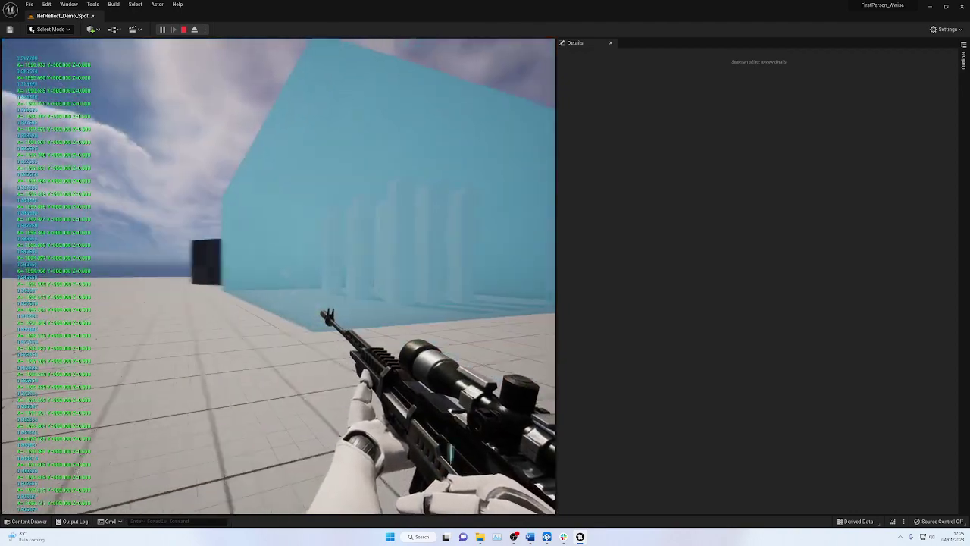
key(w)
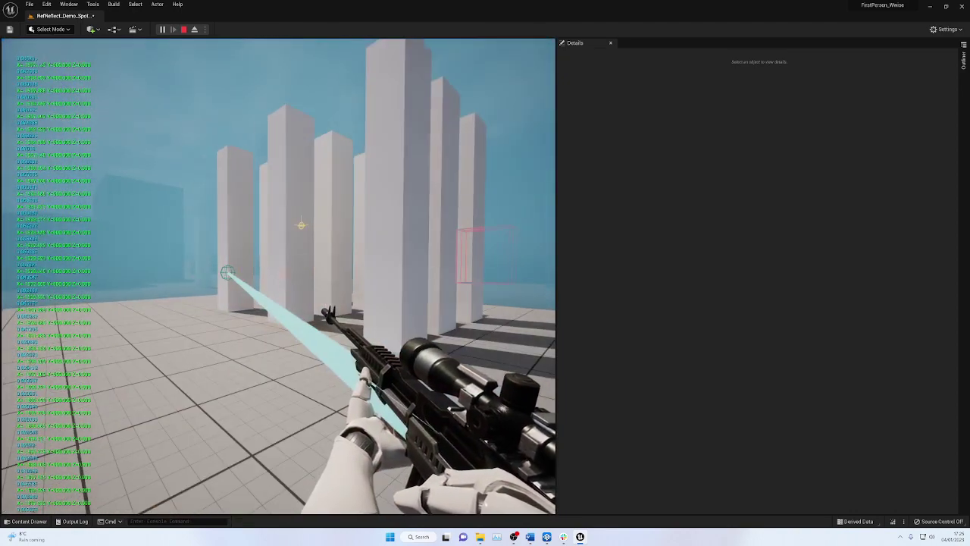
key(w)
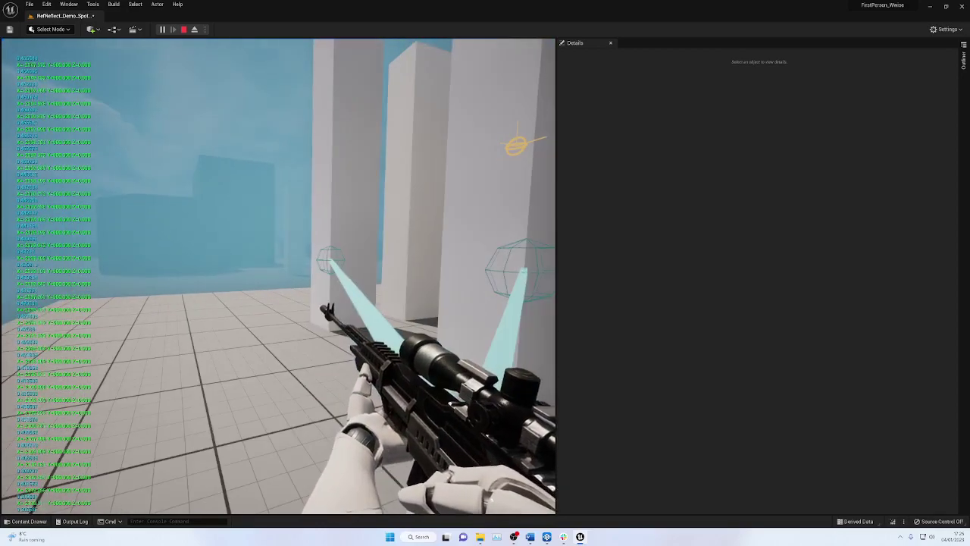
key(w)
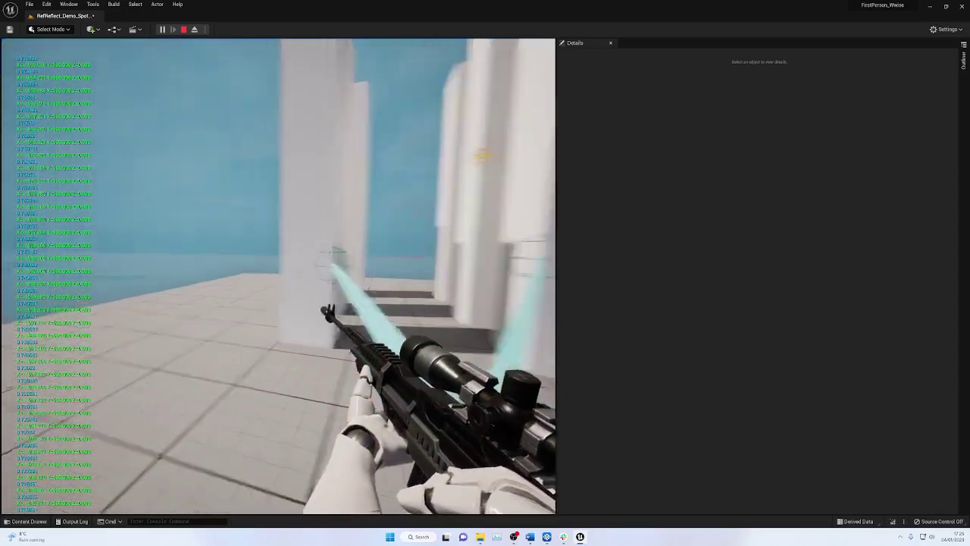
key(Escape)
key(Escape)
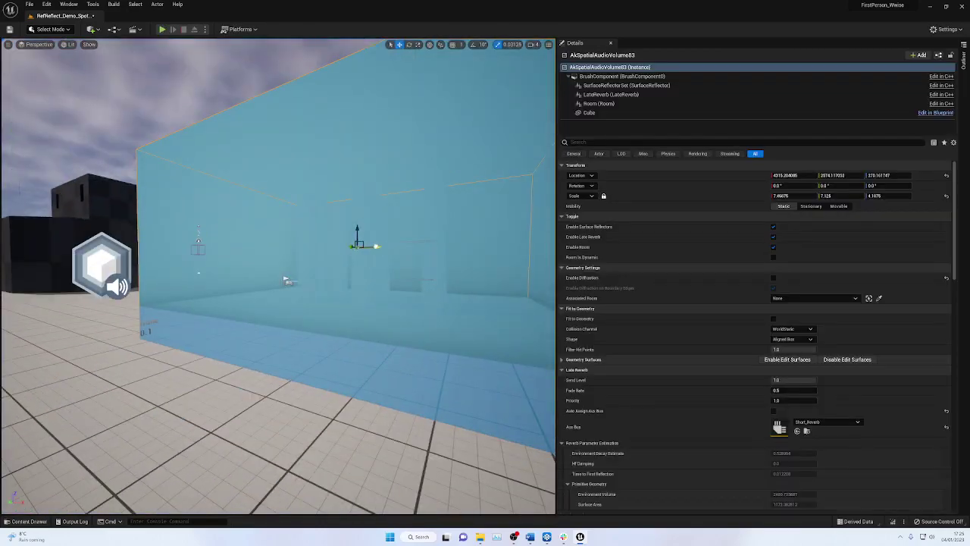
- Enable diffraction, with diffraction on boundary edges, in the SurfaceReflectorSet of AkSpatialAudioVolume83
click(378, 246)
click(277, 93)
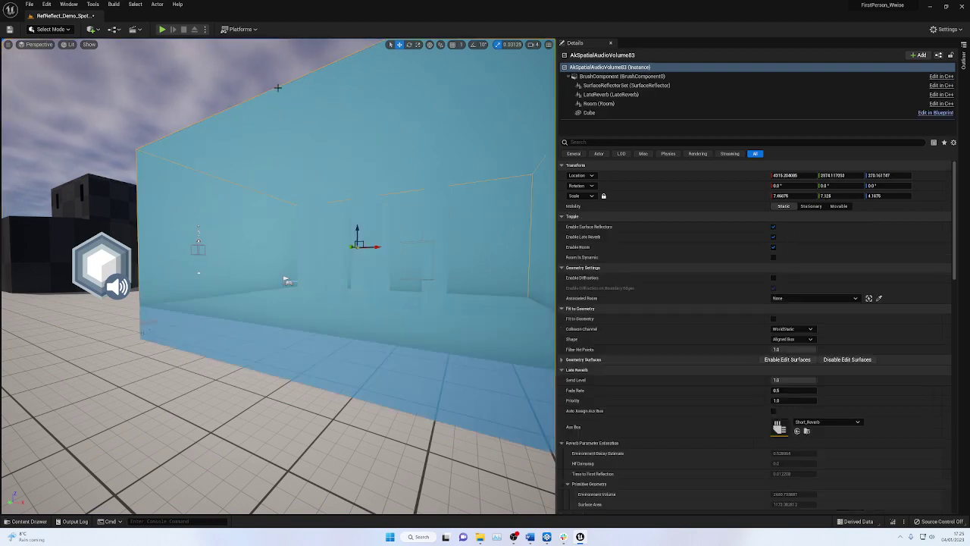
click(686, 85)
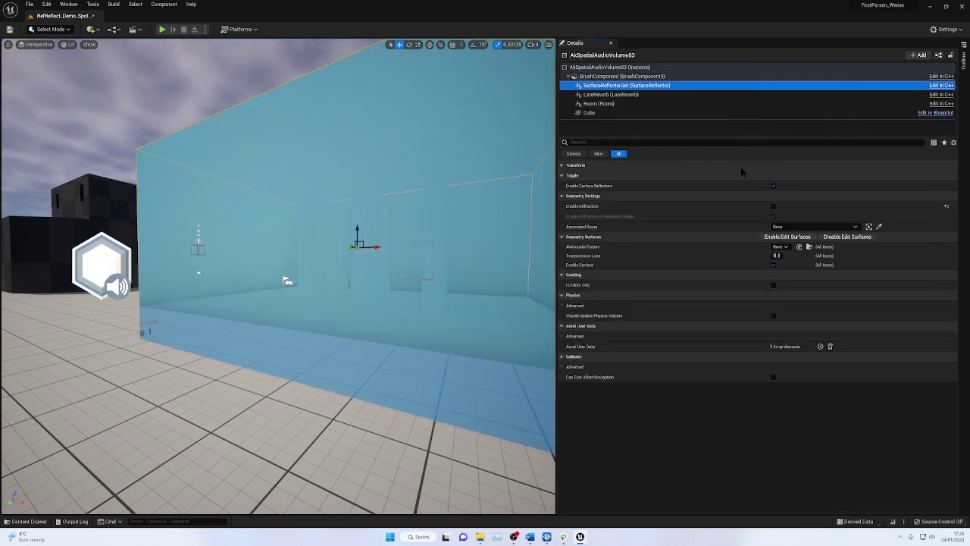
click(773, 207)
- Play the level and walk over to pick up the rifle outside the volume with the room's diffraction enabled
key(s)
right_drag(477, 265, 432, 299)
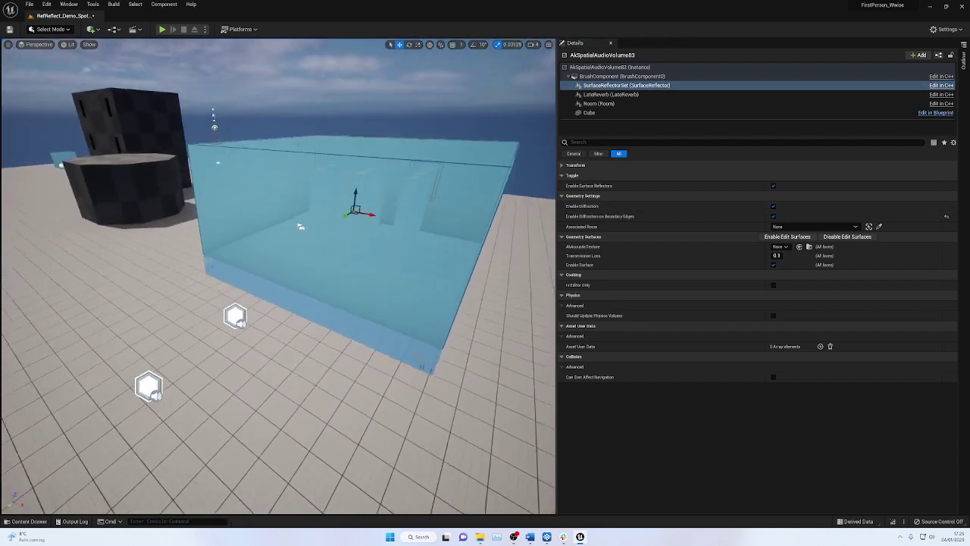
alt+drag(394, 212, 363, 214)
click(161, 28)
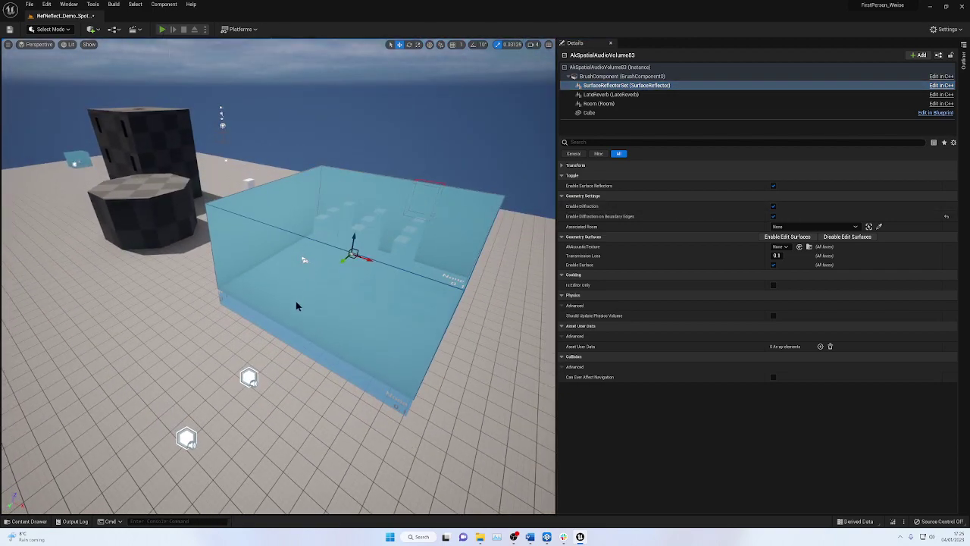
key(w)
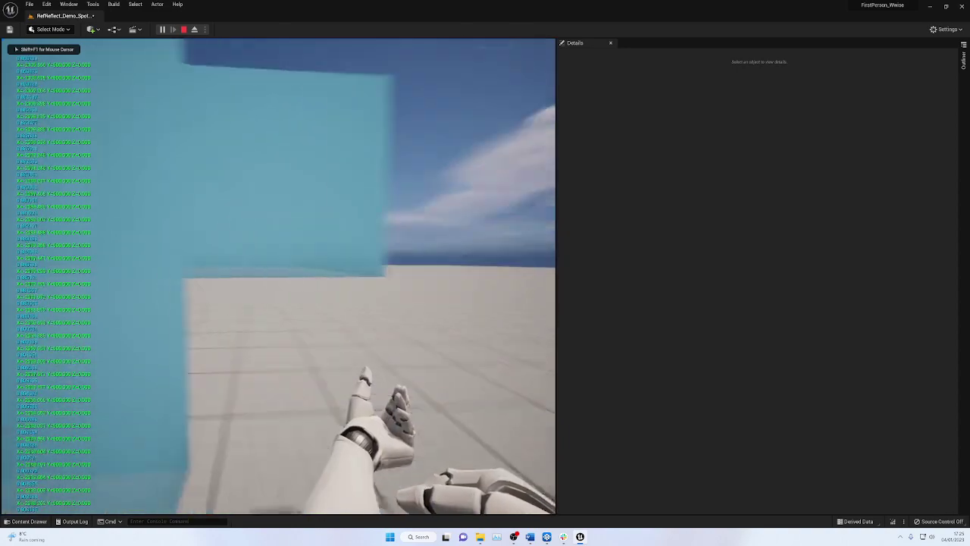
key(w)
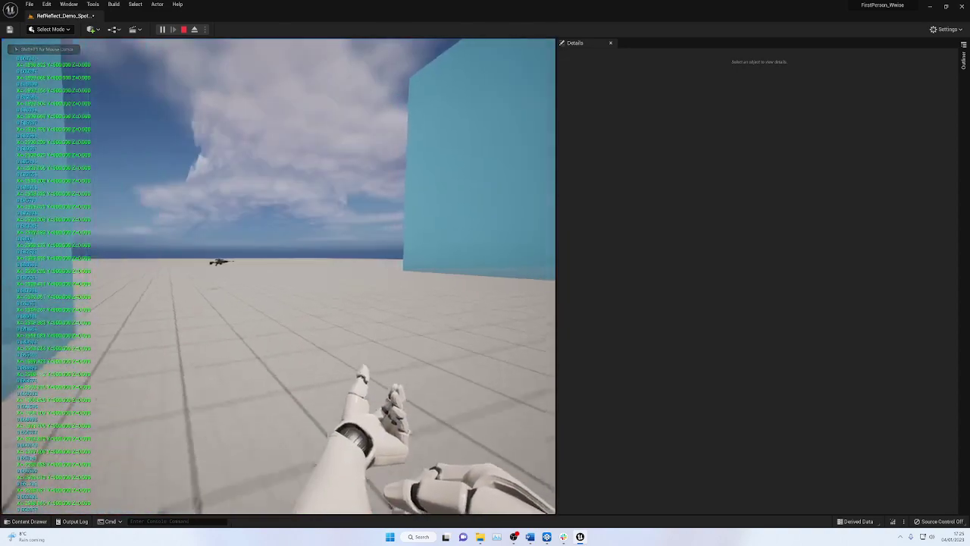
key(w)
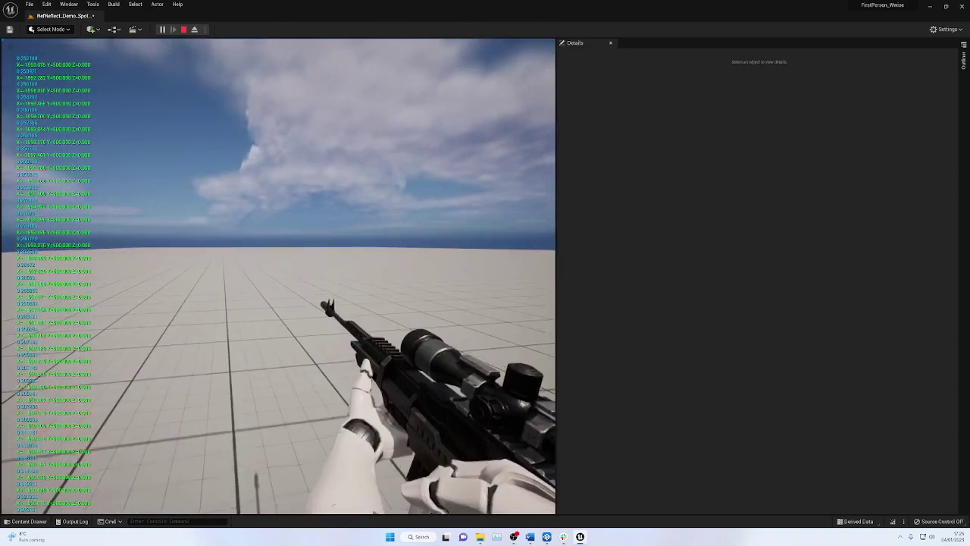
key(Escape)
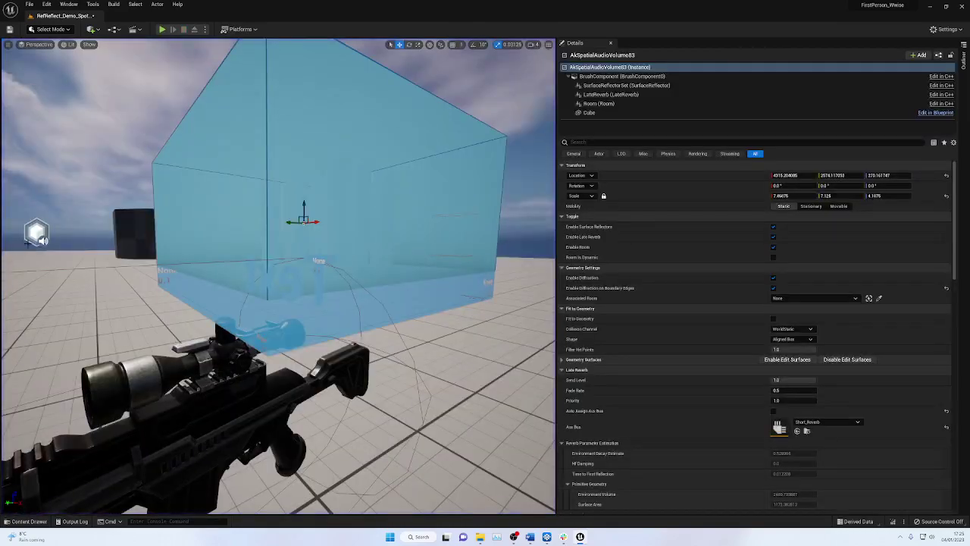
- Move AkSpatialAudioVolume83 along Y to about 2213 around the pillars and BP_Rifle_SingleShot to about X 3798, Y 3195 just outside it
key(s)
right_drag(159, 332, 174, 391)
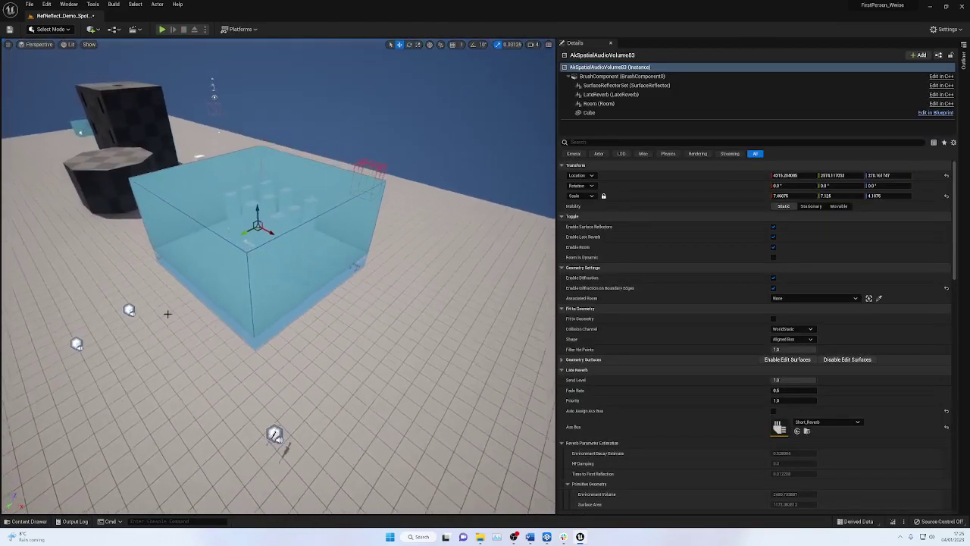
drag(250, 229, 236, 467)
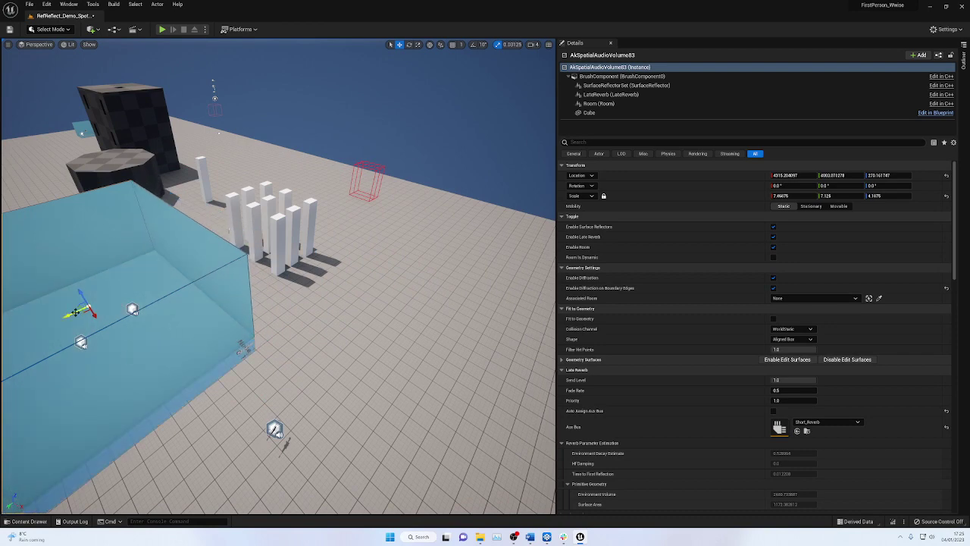
drag(76, 311, 273, 221)
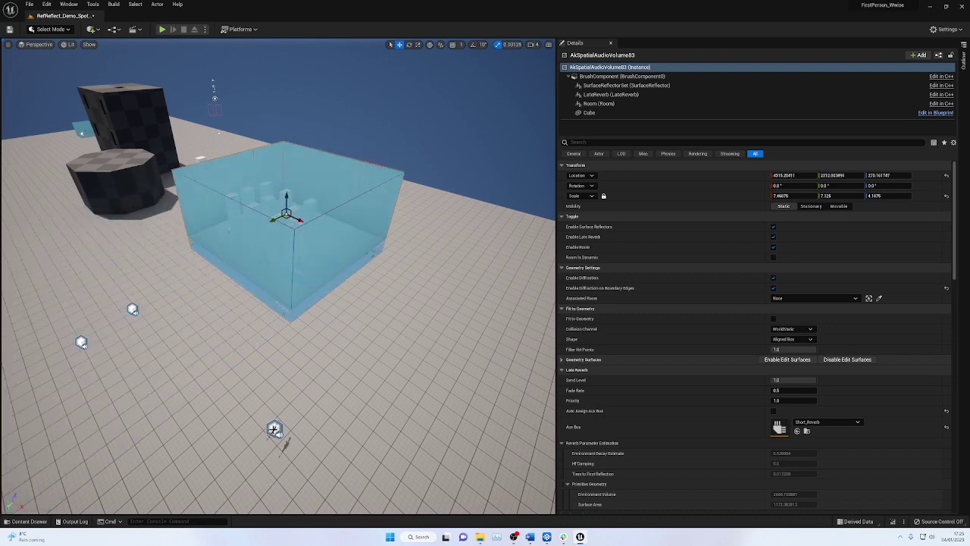
drag(274, 430, 120, 267)
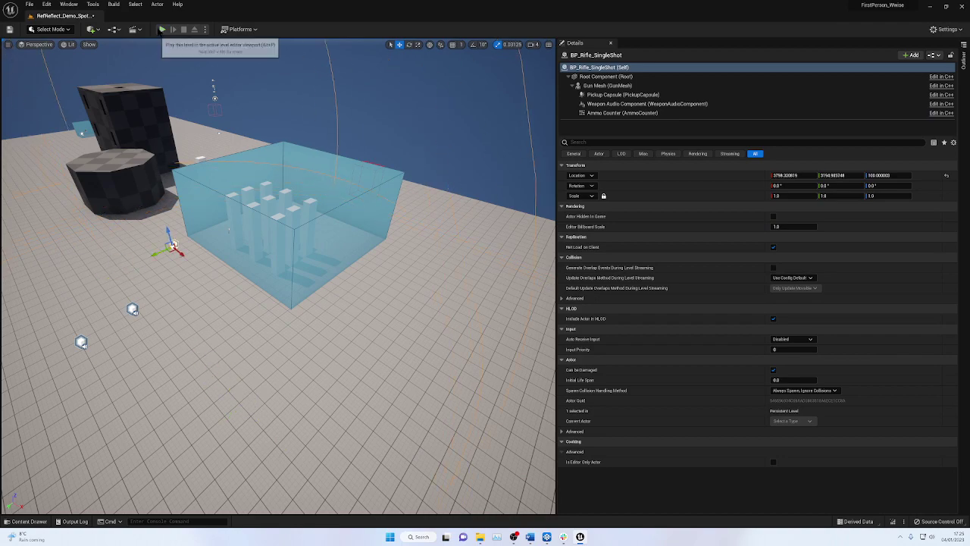
- Play the level briefly from inside the volume to check the new rifle and room placement
click(161, 31)
click(214, 322)
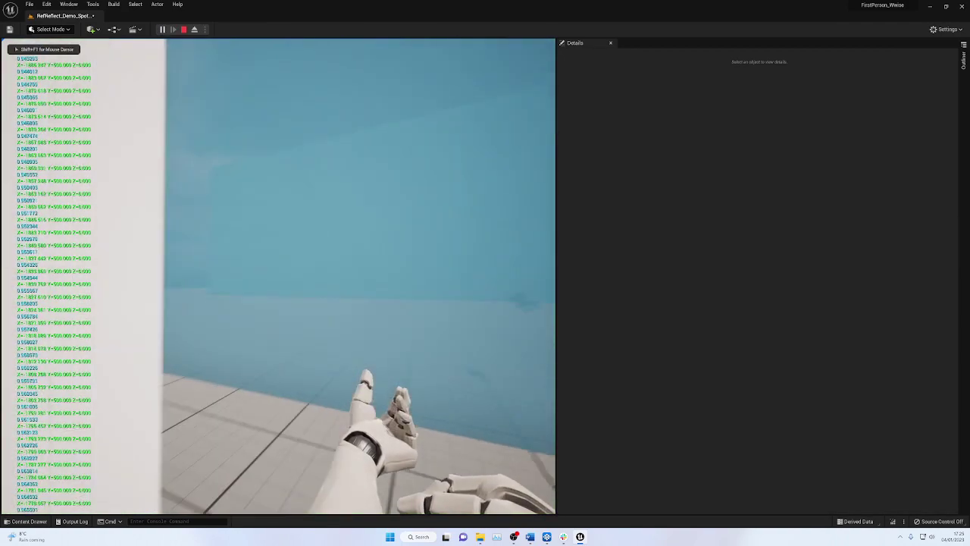
key(Escape)
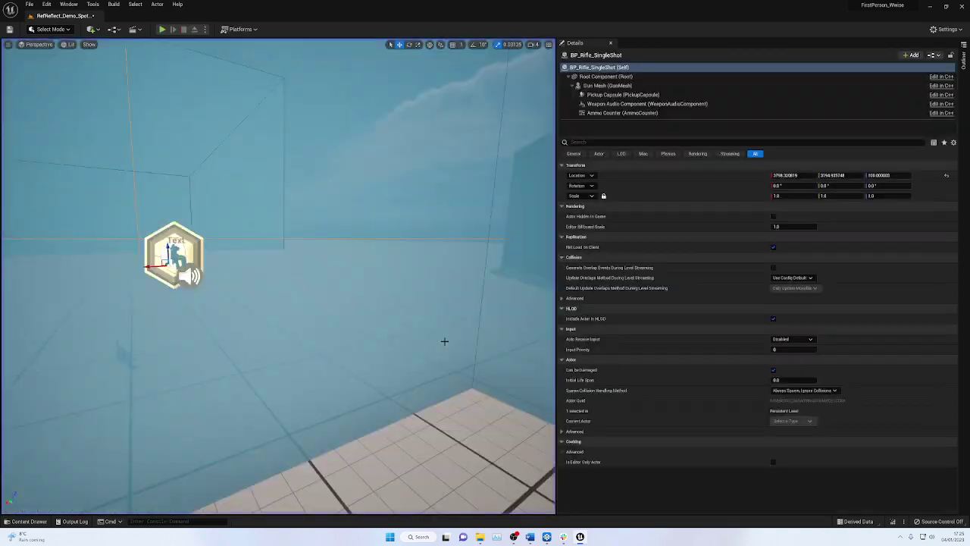
- Examine the AkGeometry settings of the pillar Cube10, including its diffraction, associated room and transmission loss
scroll(319, 356, down, 3)
right_drag(318, 355, 190, 337)
key(s)
right_drag(325, 211, 216, 318)
click(290, 148)
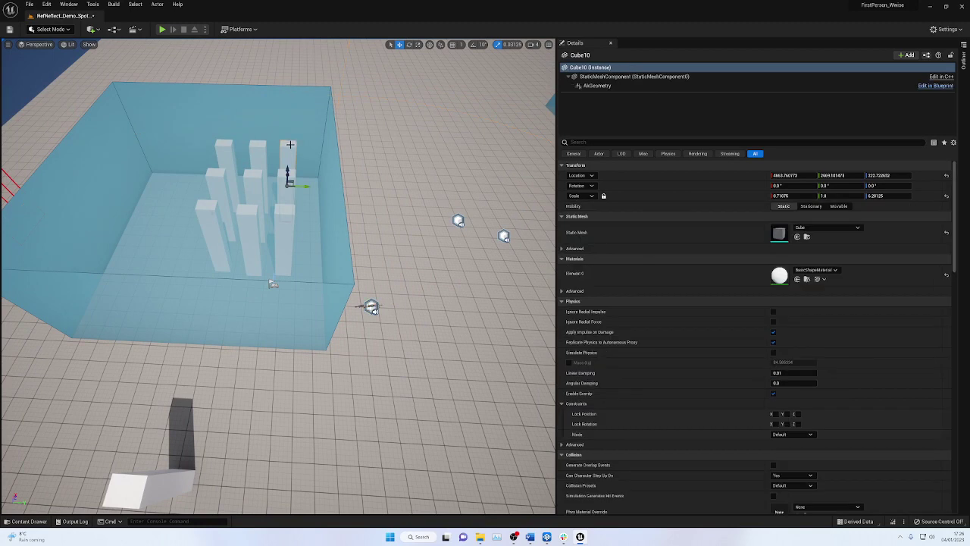
click(596, 86)
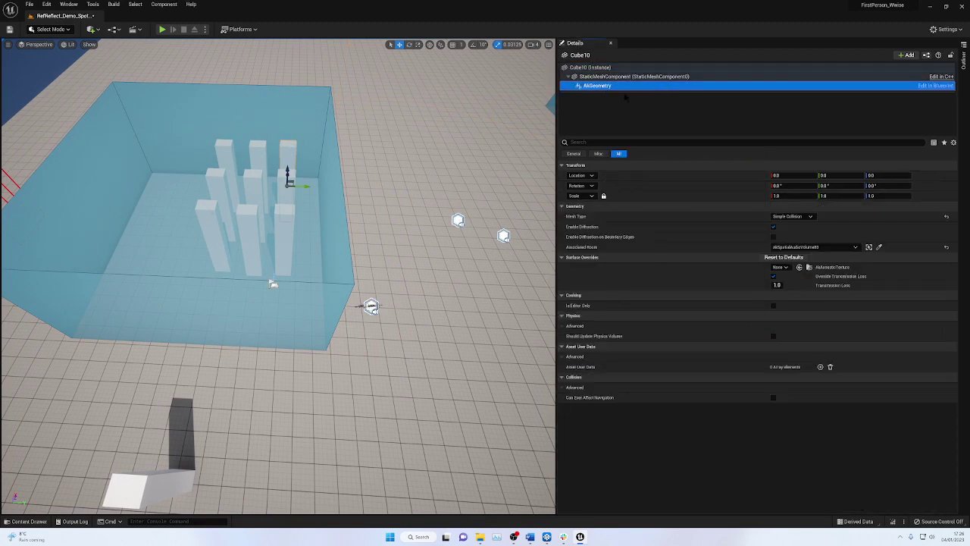
- Review the room settings of AkSpatialAudioVolume83 and the components of BP_Rifle_SingleShot just outside it
click(345, 225)
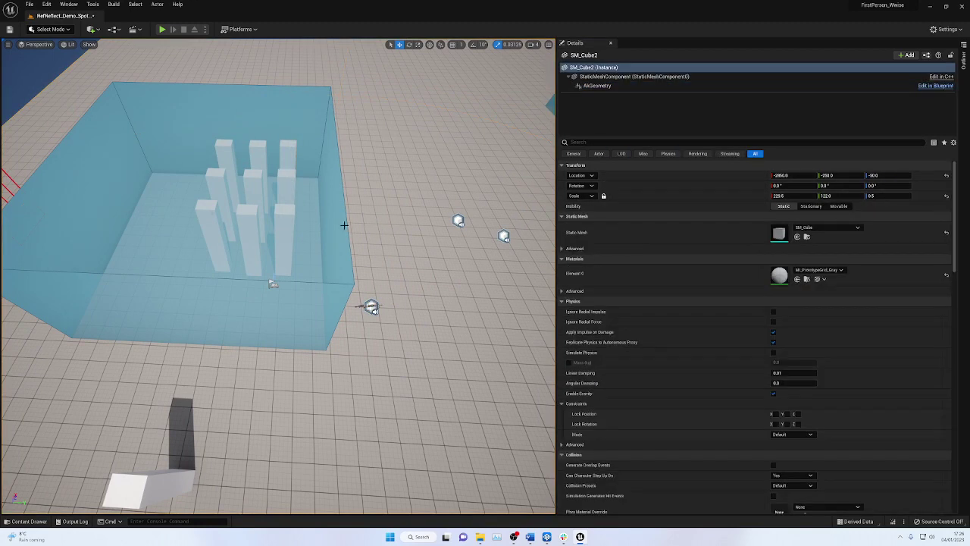
click(346, 229)
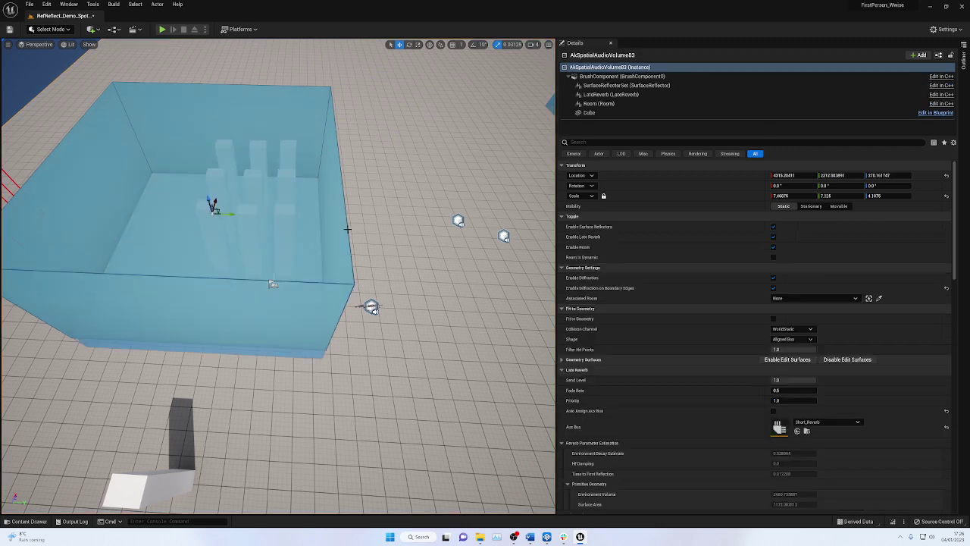
click(372, 306)
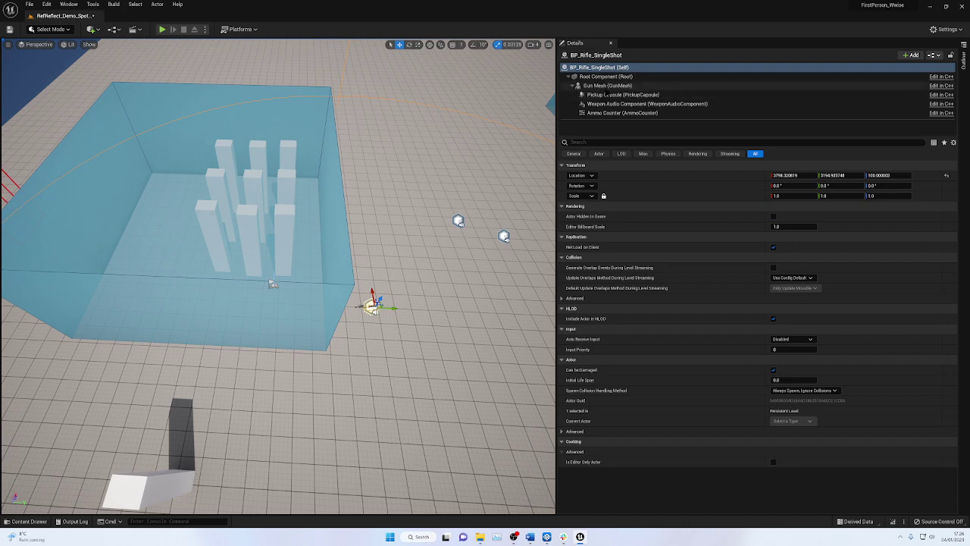
click(616, 94)
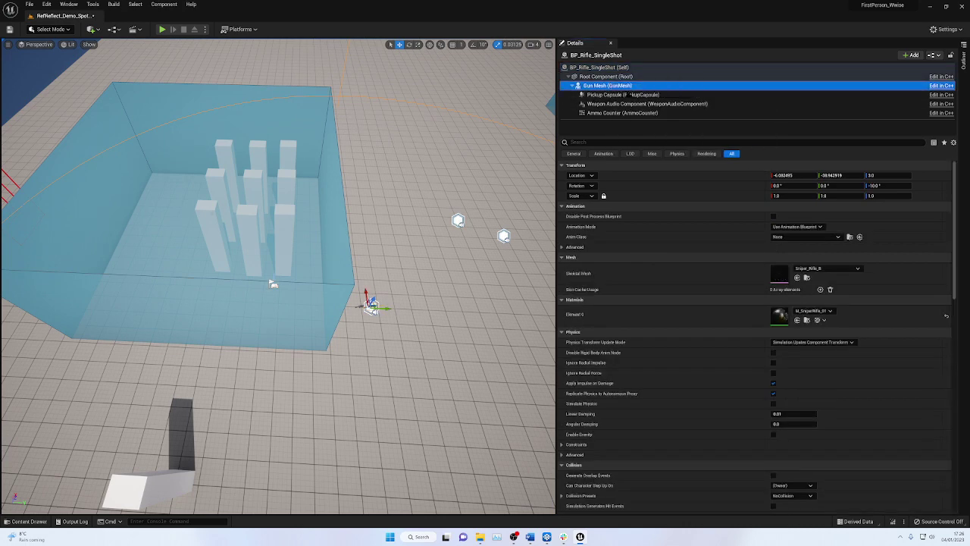
click(598, 67)
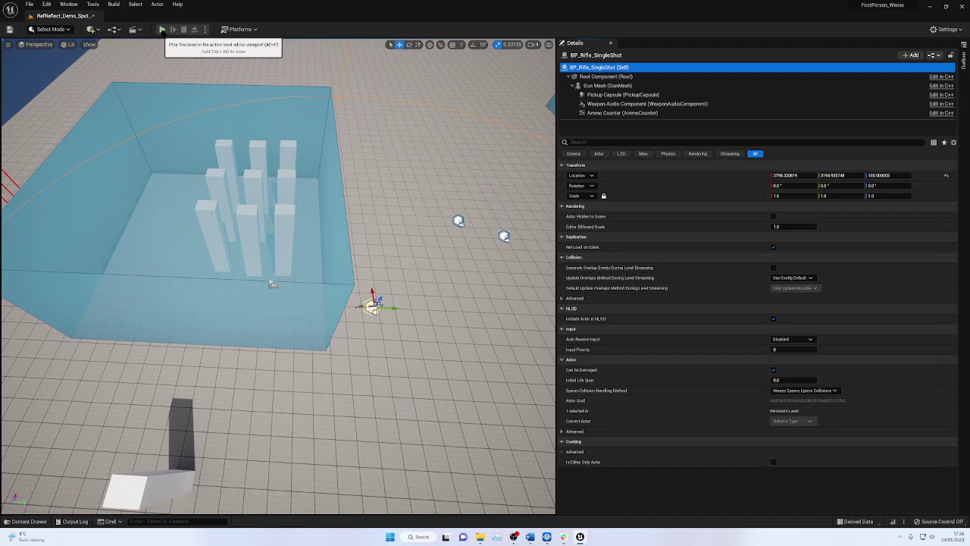
- Play the level, walk out of the volume to pick up the rifle, and fire test shots beside the room
click(163, 31)
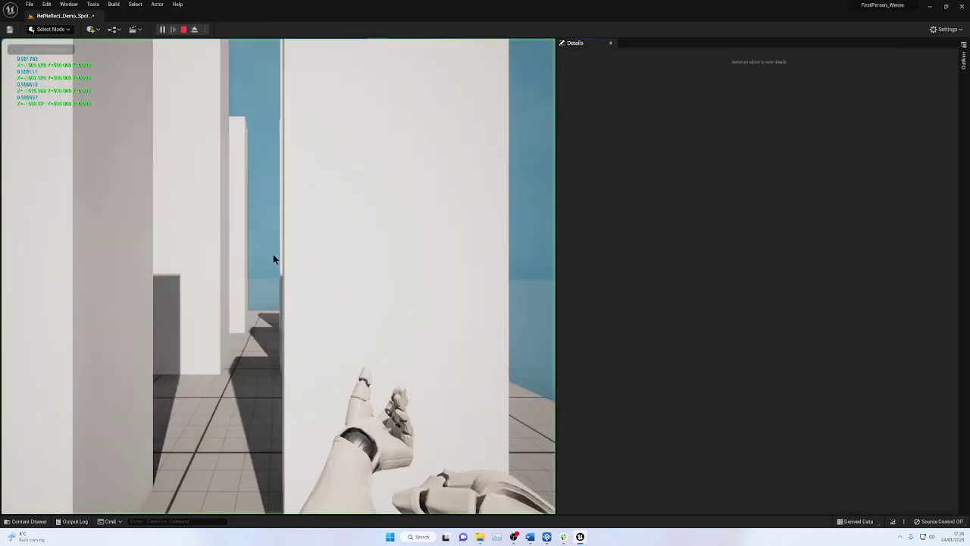
click(274, 256)
key(w)
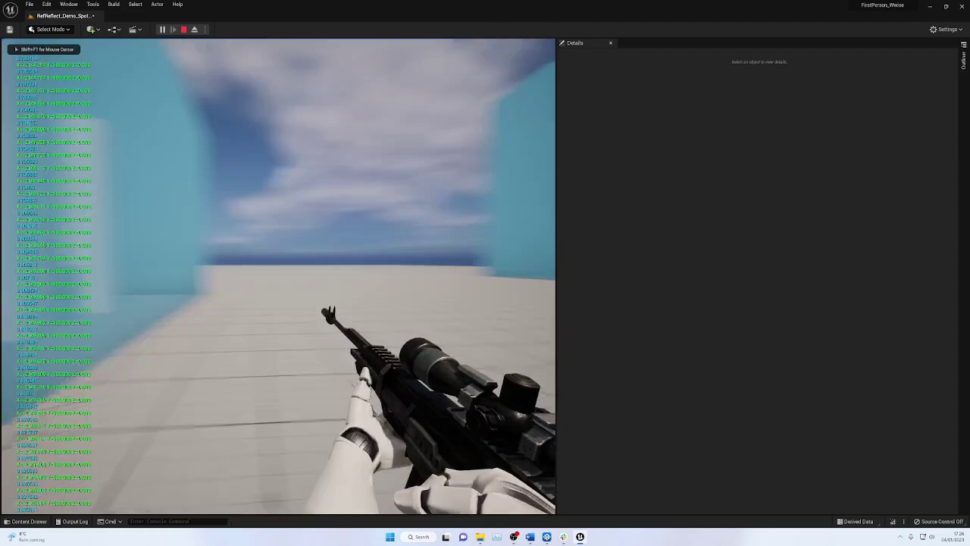
click(278, 275)
click(279, 276)
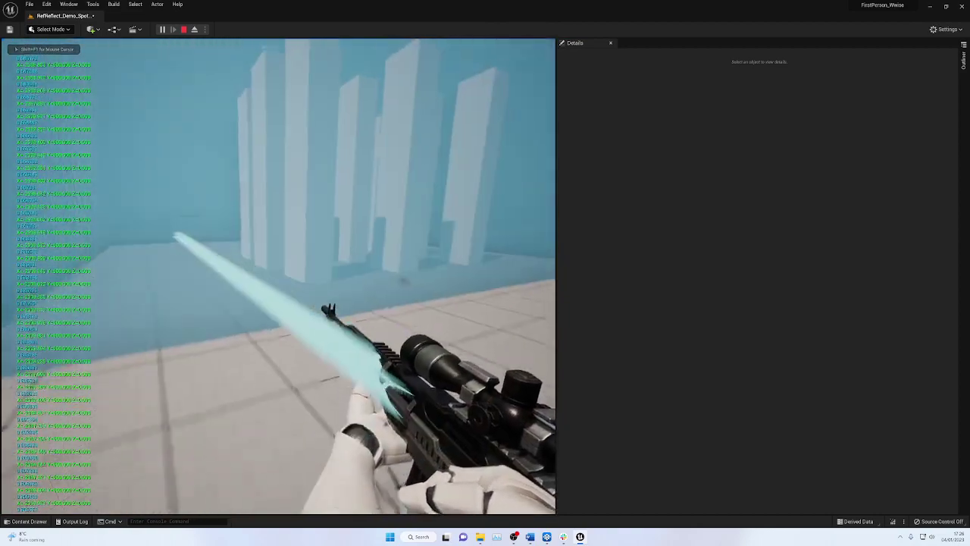
click(278, 276)
- Walk back among the pillars inside the volume, fire the rifle to hear the reflections, and end the play session
key(w)
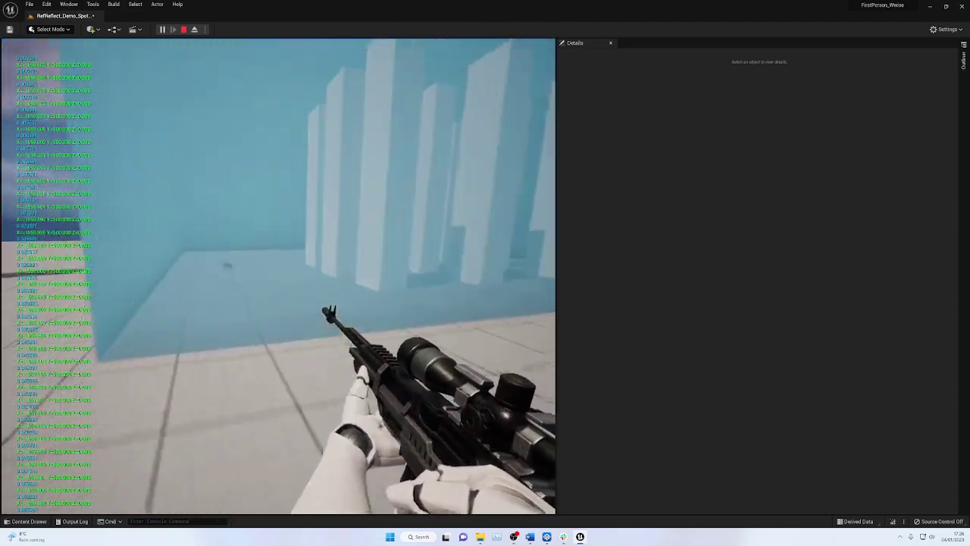
key(w)
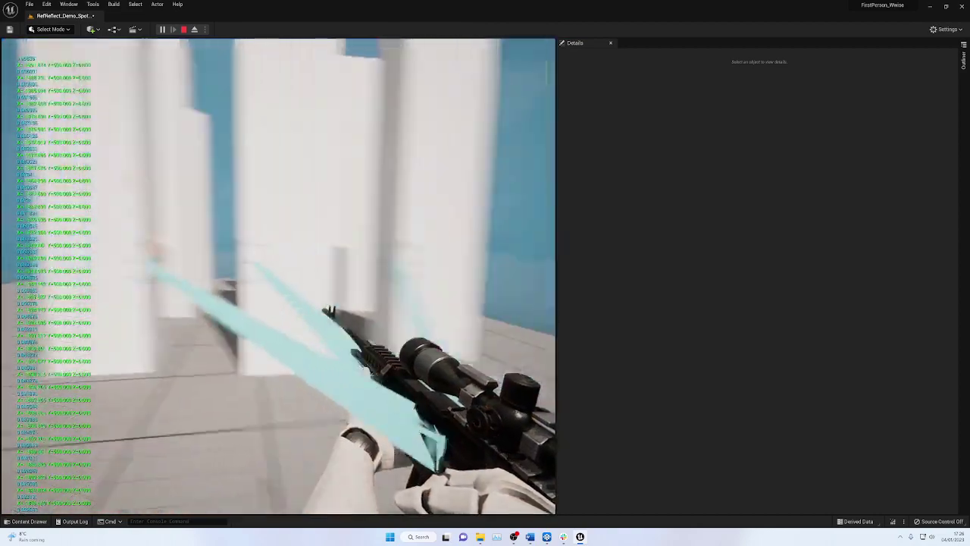
key(w)
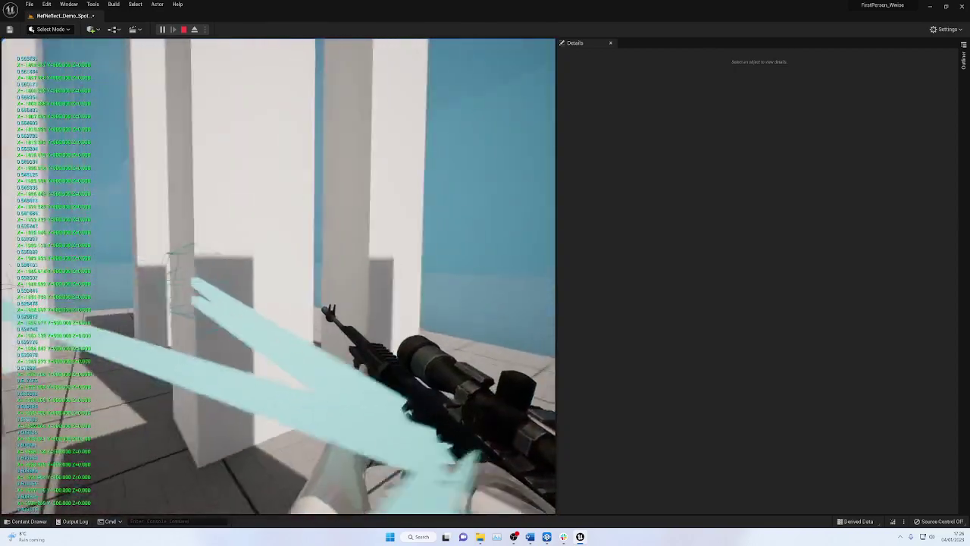
click(278, 276)
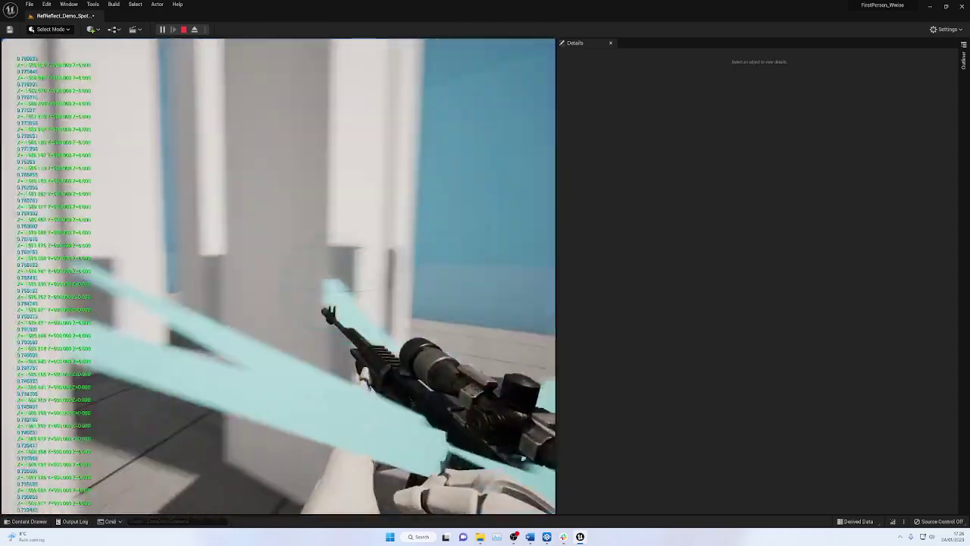
key(Escape)
- View the area beyond the pillar room and inspect the Cylinder Brush and the Test_Building_Simple actor with its components
key(s)
right_drag(320, 236, 318, 292)
right_drag(351, 254, 351, 263)
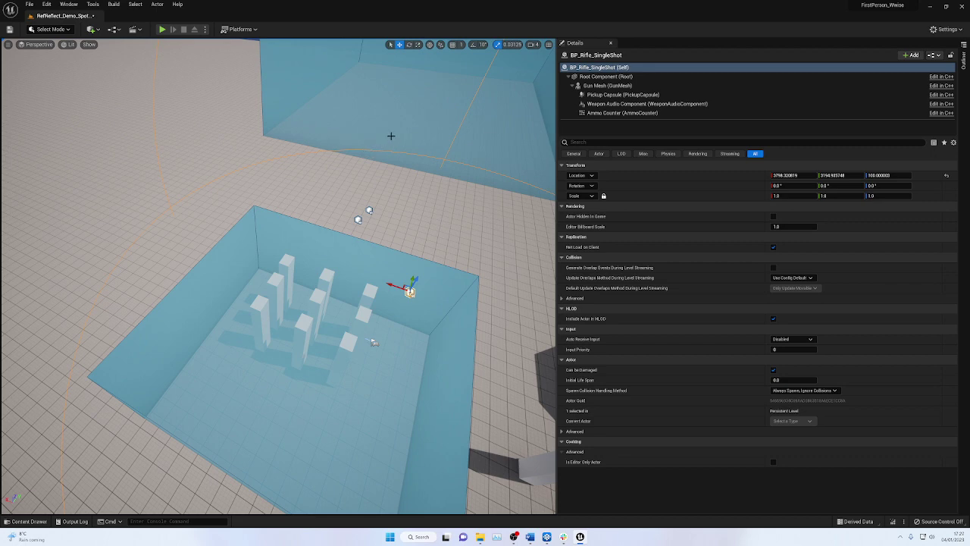
mouse_move(415, 194)
right_down()
mouse_move(407, 137)
mouse_move(429, 190)
right_up()
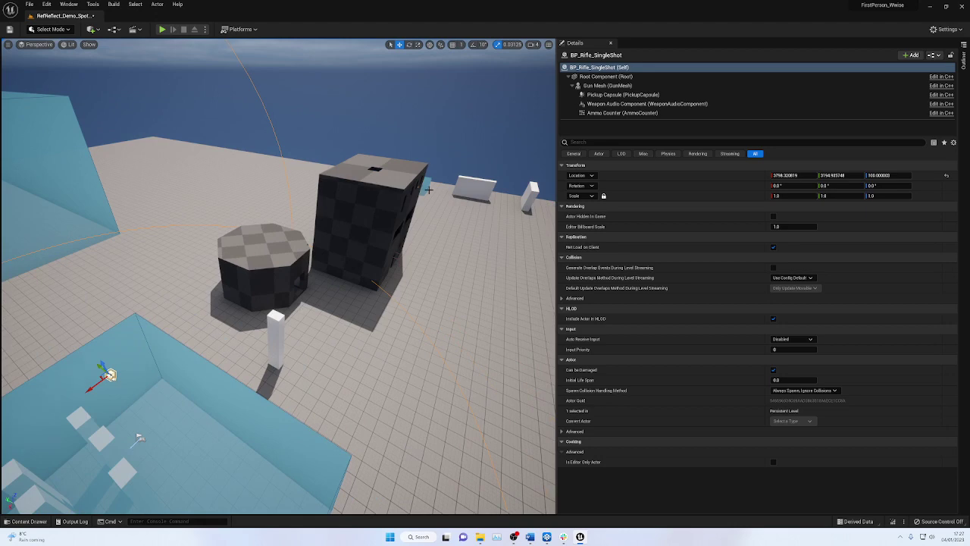
click(345, 212)
click(273, 246)
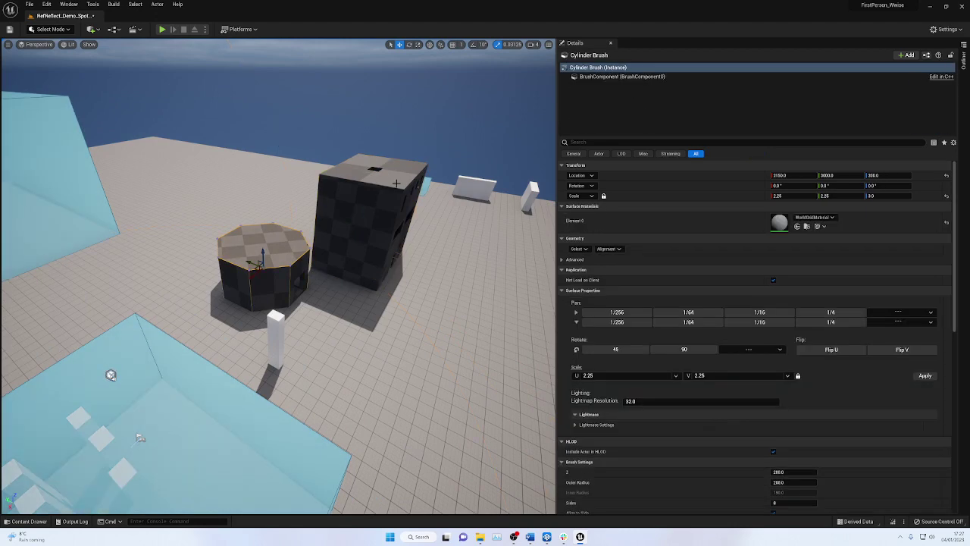
click(402, 180)
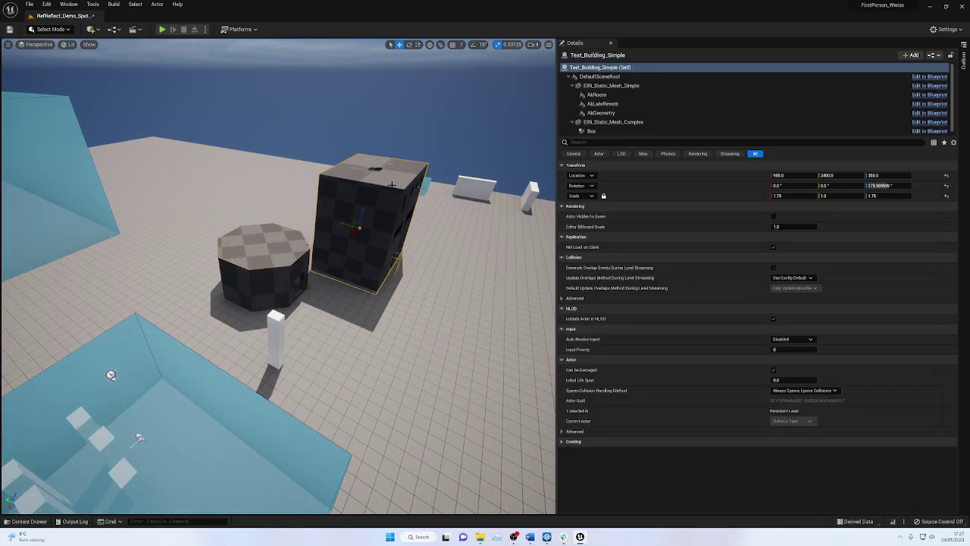